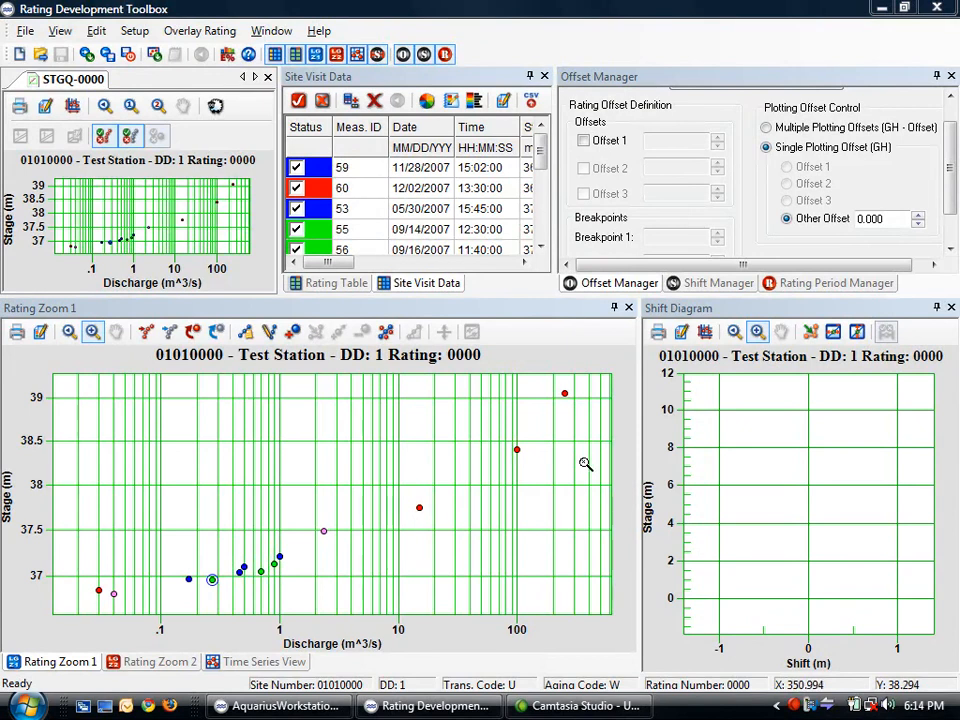
Show the stage time series plot and zoom it out two levels
left_click(252, 664)
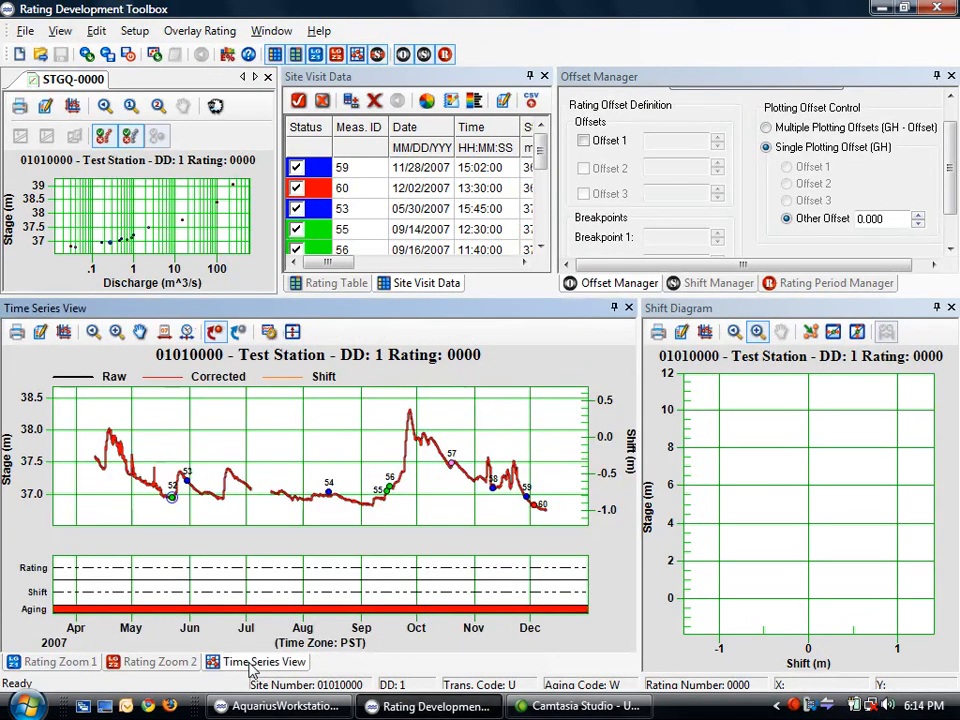
left_click(93, 334)
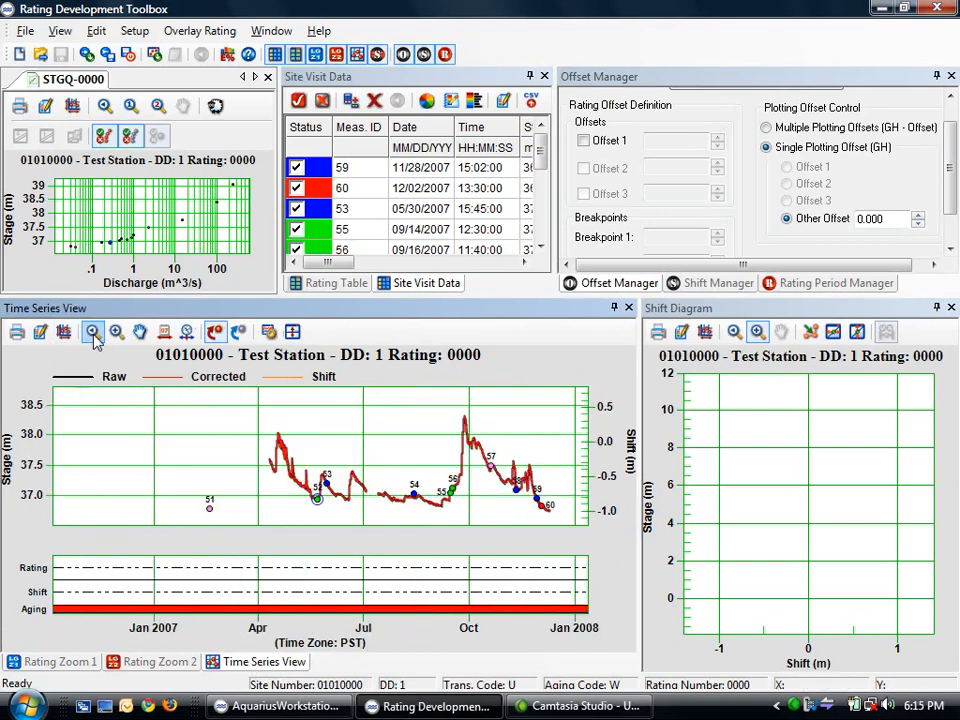
left_click(93, 334)
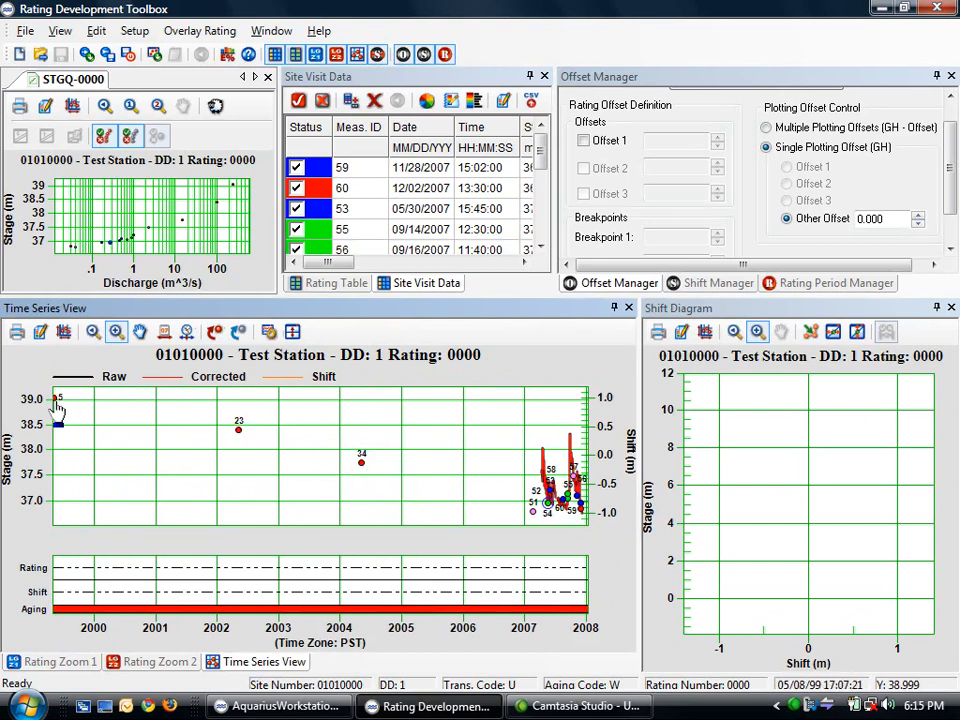
Close the measurement 5 details and zoom the hydrograph into 2007
mouse_move(57, 402)
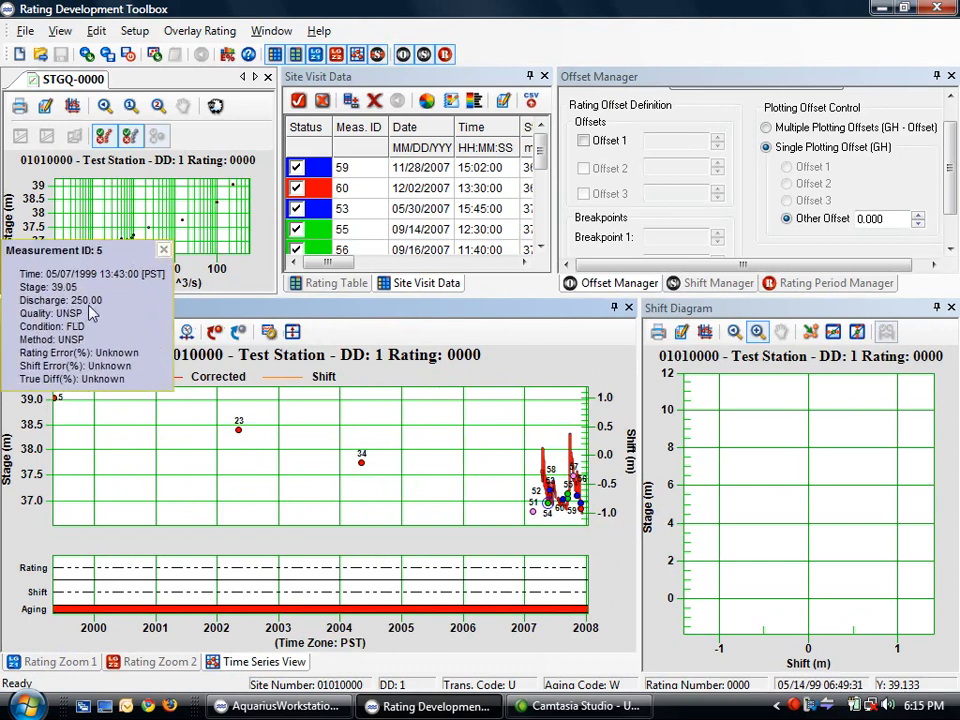
left_click(165, 253)
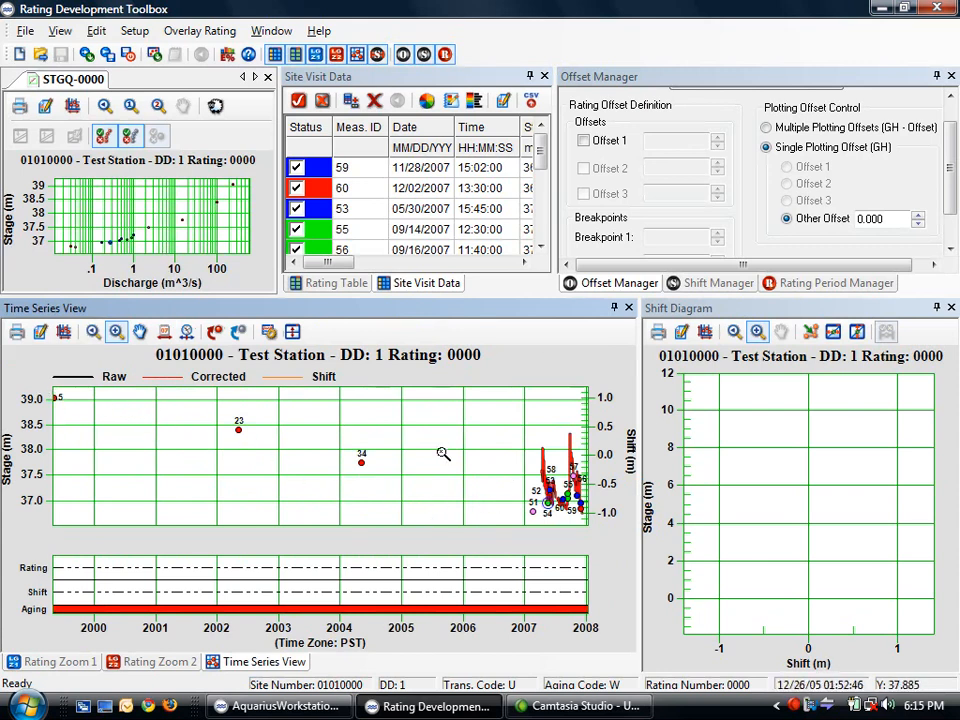
left_click_drag(524, 432, 598, 528)
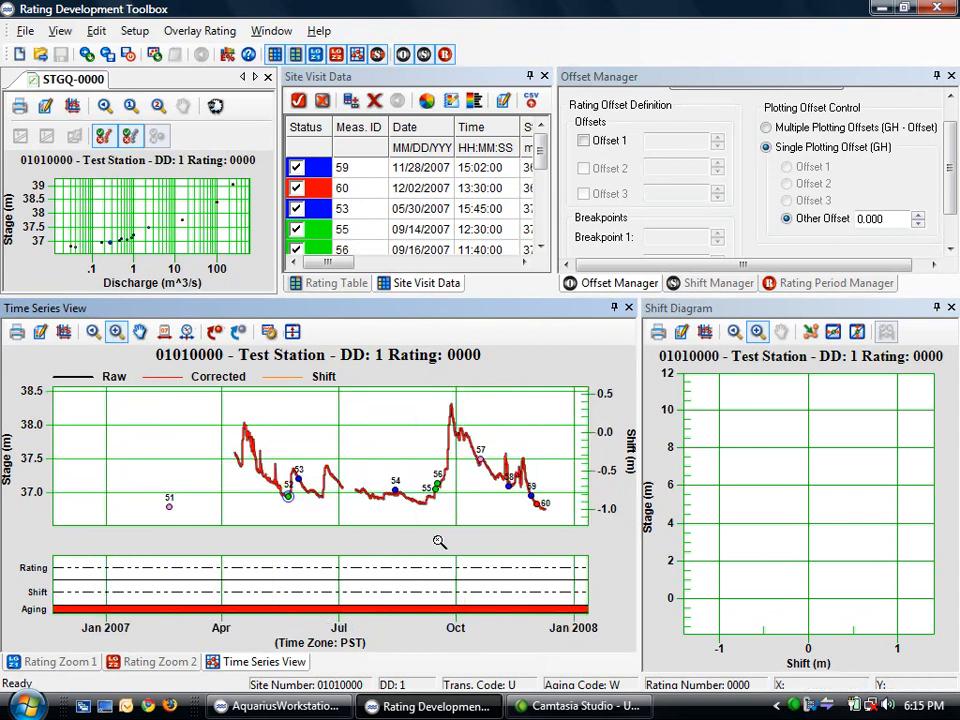
left_click(333, 80)
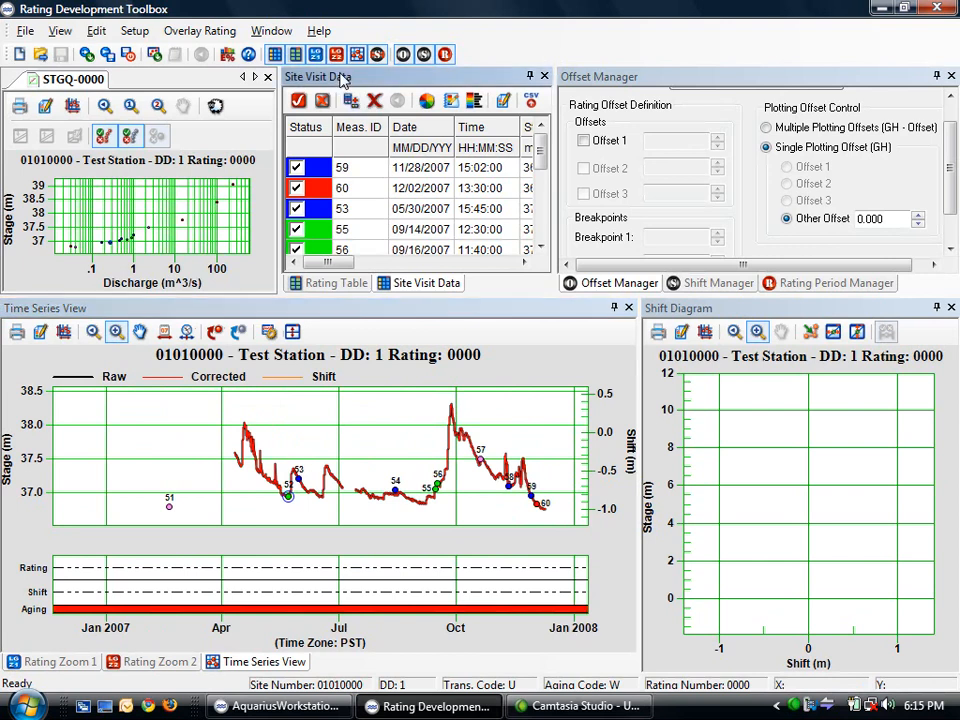
Widen the site visit list and exclude measurements 59 and 60 from the rating
left_click(530, 77)
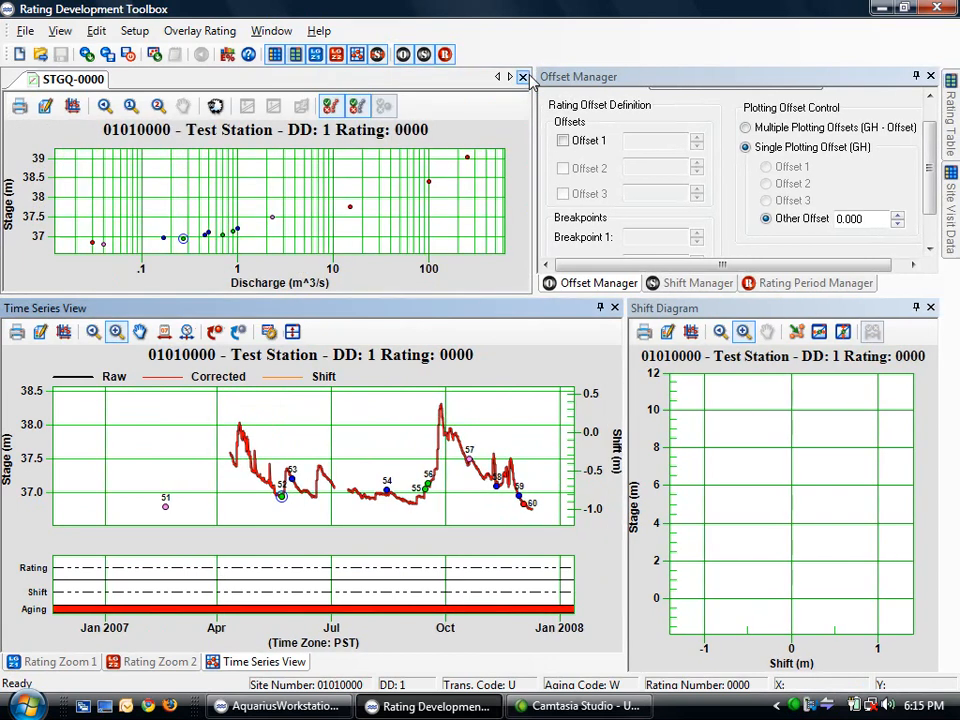
mouse_move(945, 230)
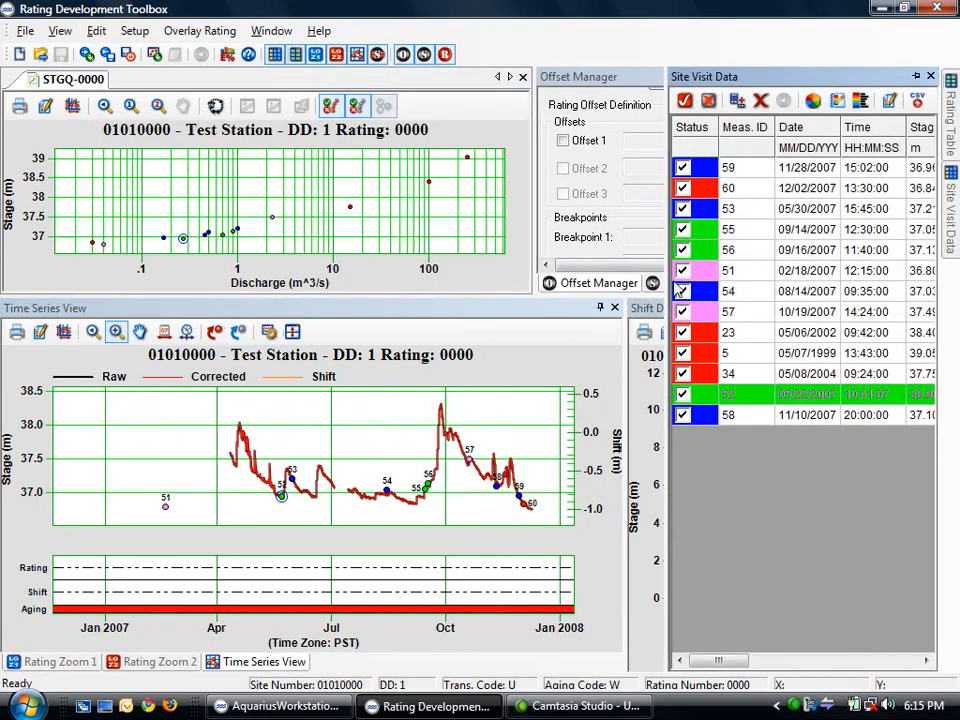
left_click_drag(366, 299, 363, 299)
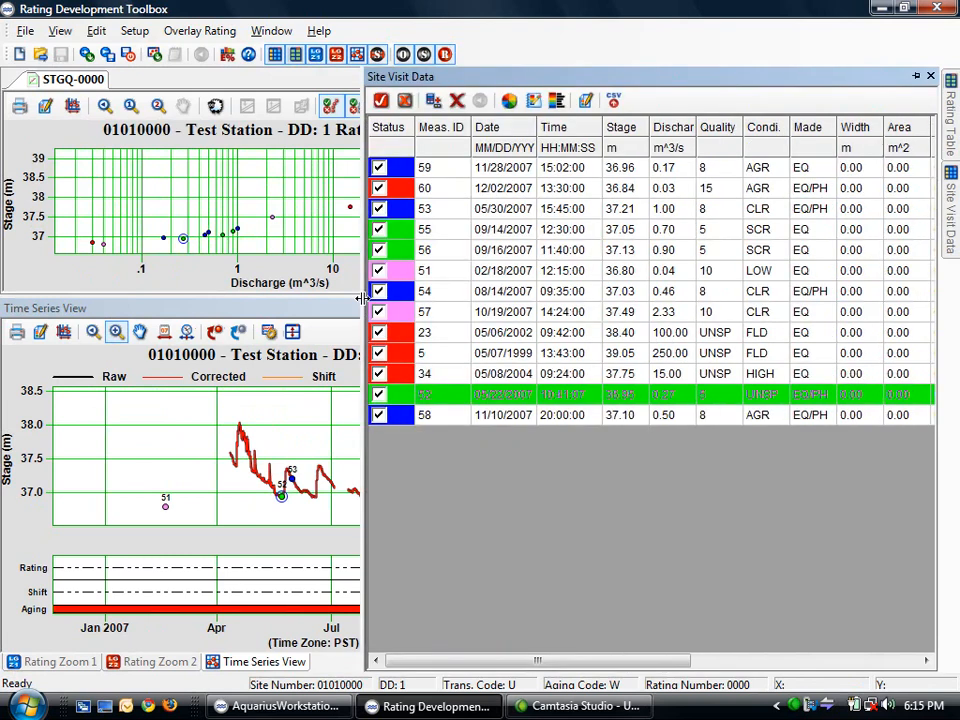
left_click(772, 172)
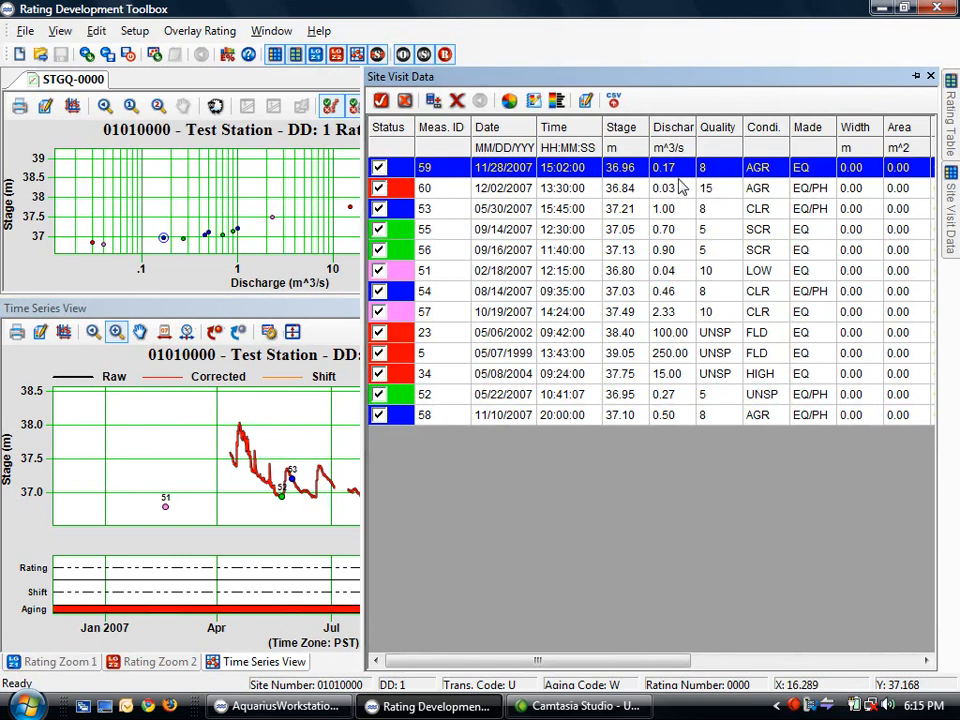
left_click(378, 168)
left_click(745, 192)
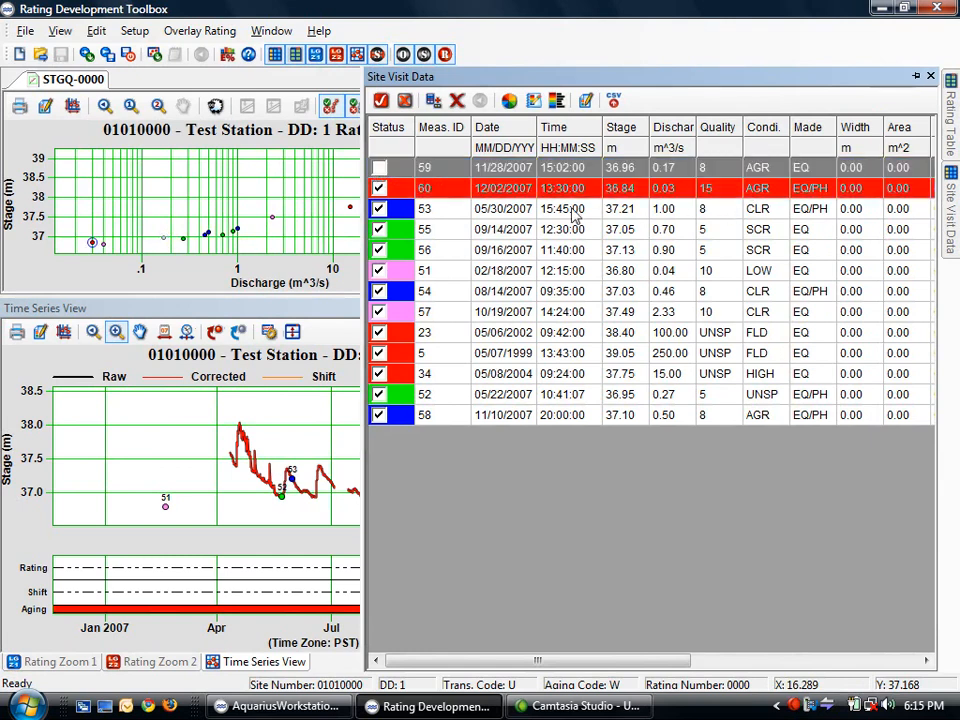
left_click(379, 188)
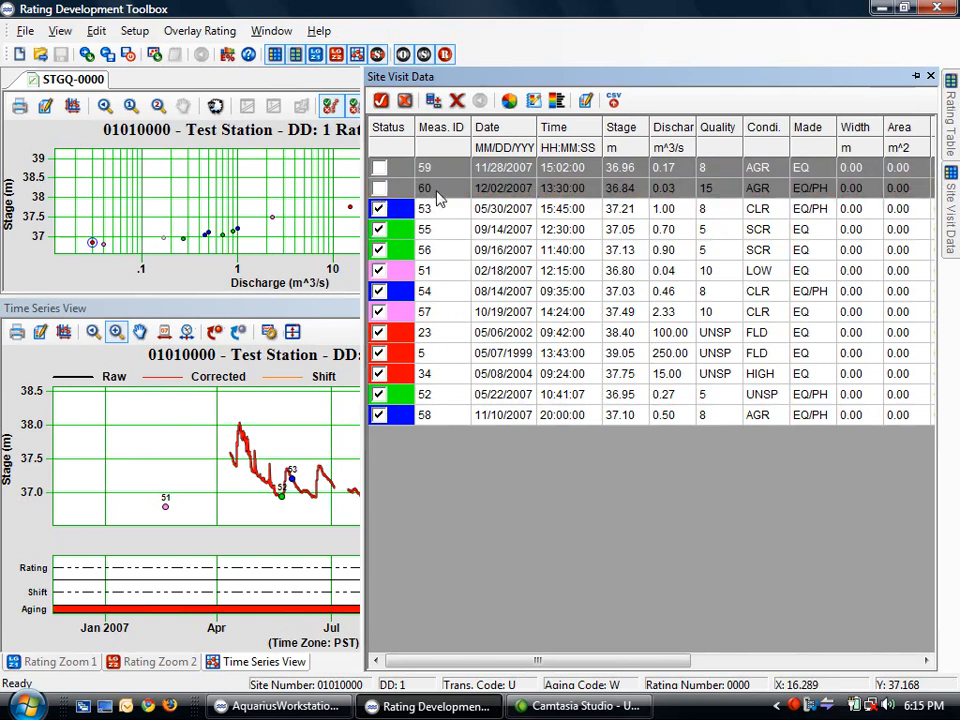
Sort by condition, exclude measurements 58, 55 and 56, then close the site visit list
left_click(765, 128)
left_click(757, 210)
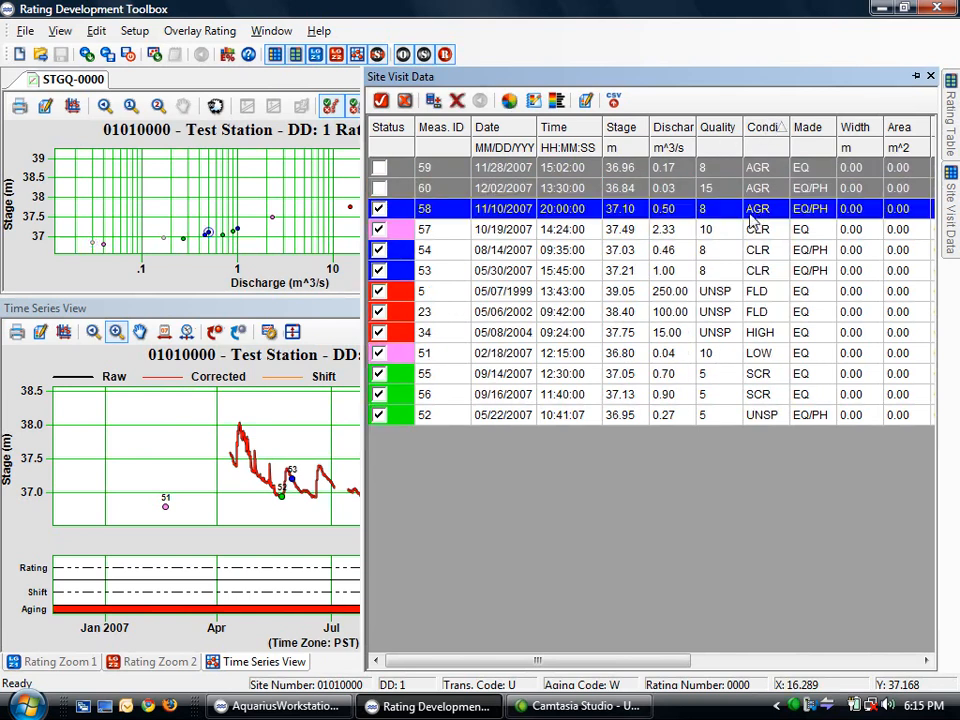
left_click(379, 209)
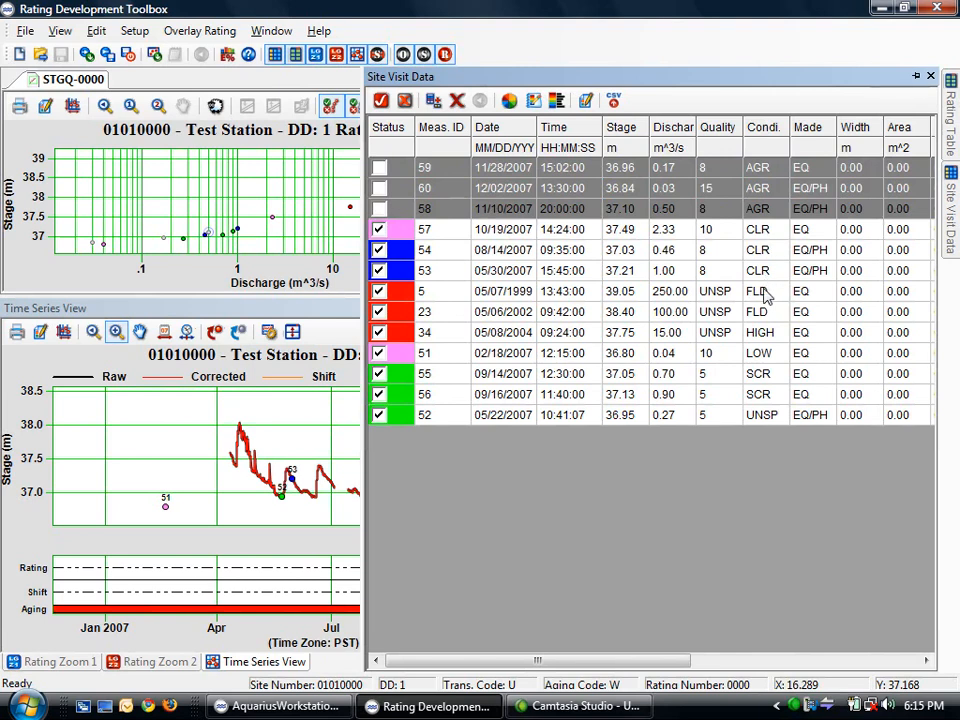
left_click(763, 374)
left_click(379, 374)
left_click(379, 394)
left_click(424, 417)
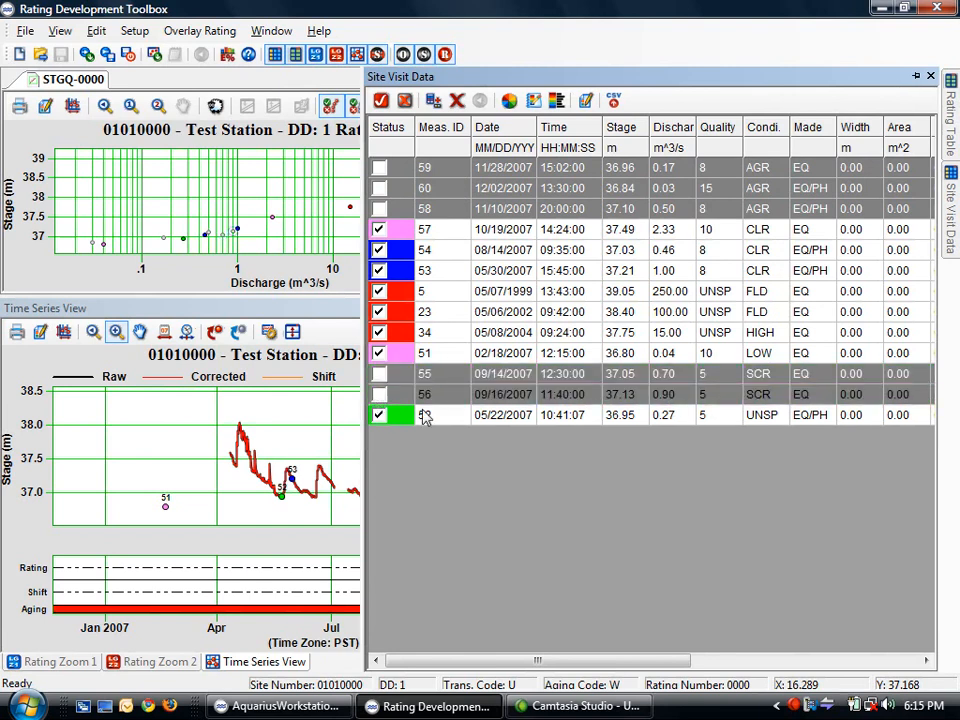
left_click(772, 420)
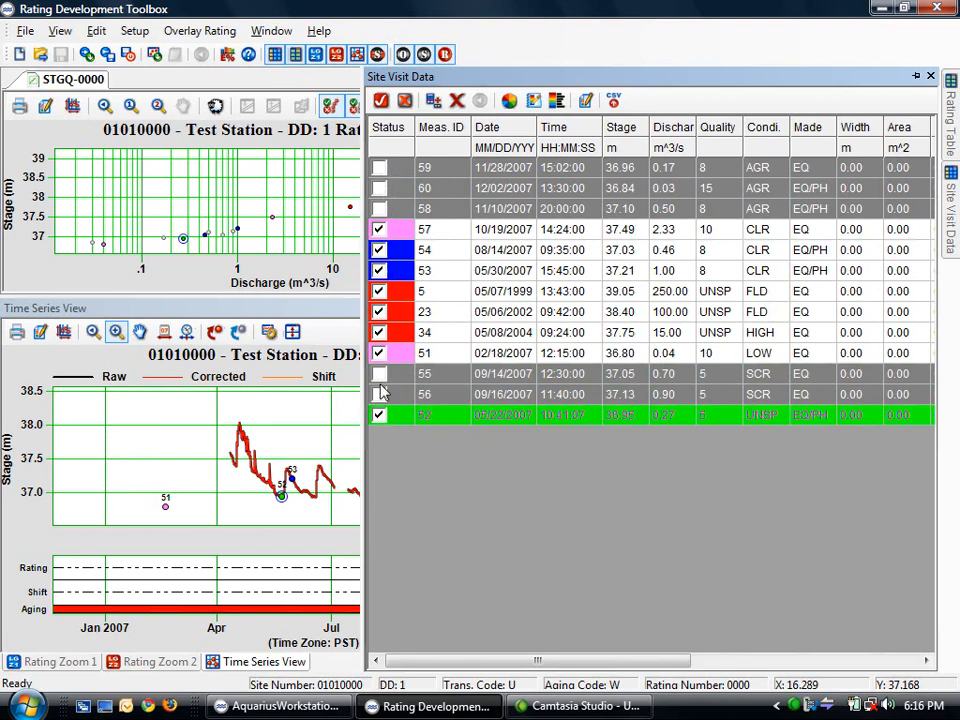
left_click(268, 331)
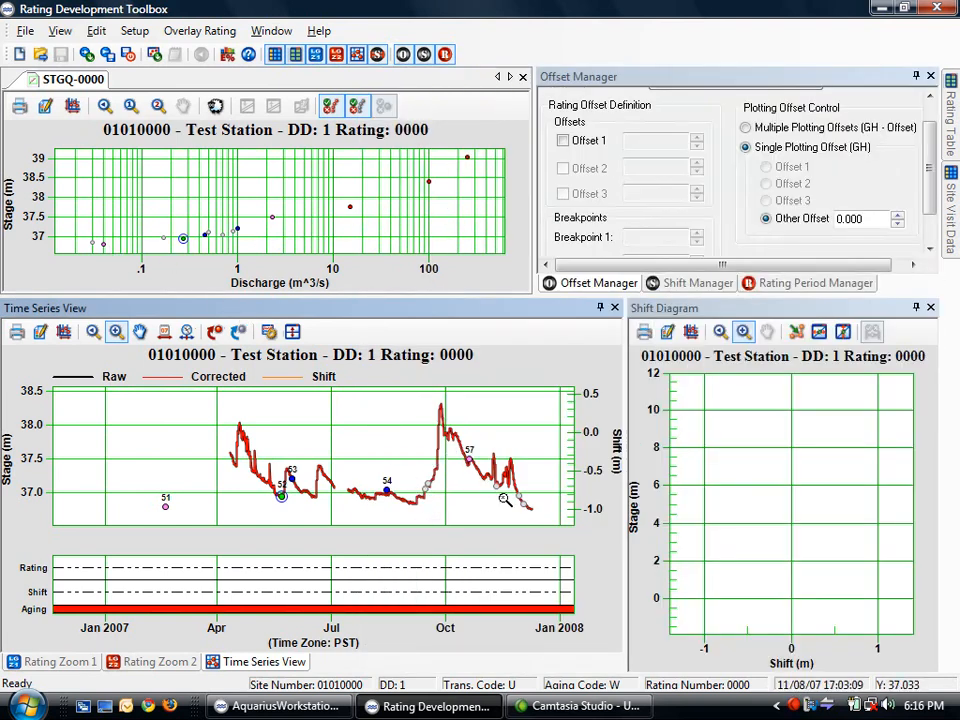
Switch the lower-left panel back to the Rating Zoom 1 plot
left_click(60, 661)
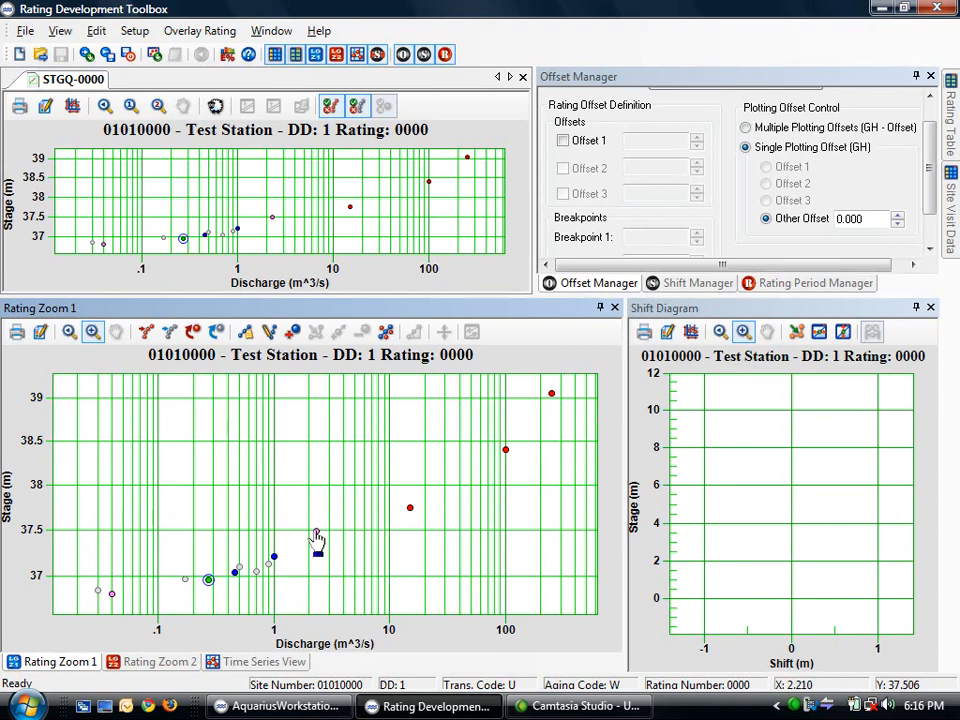
Close the measurement 57 details and box-deselect the three high-stage measurements above 37.5 m
mouse_move(316, 533)
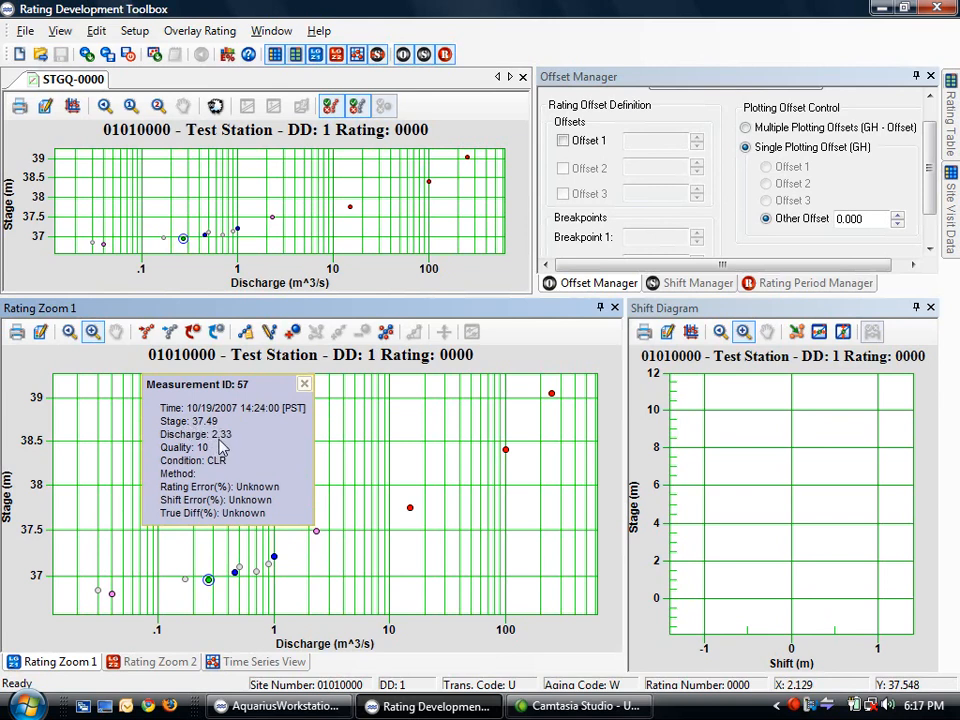
left_click(304, 384)
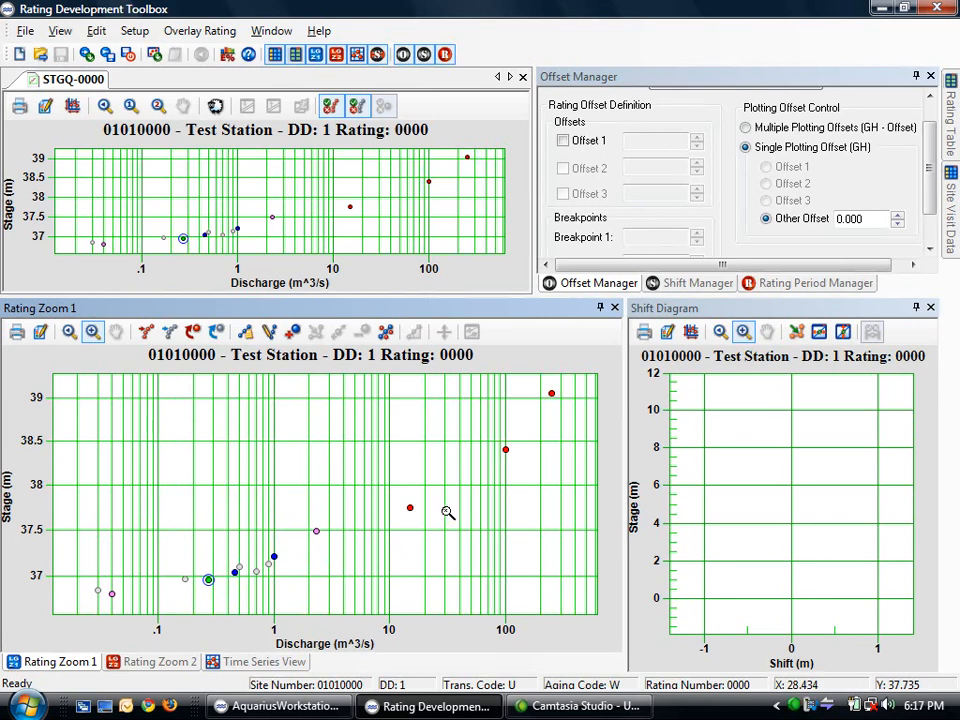
left_click(218, 333)
left_click_drag(577, 388, 386, 540)
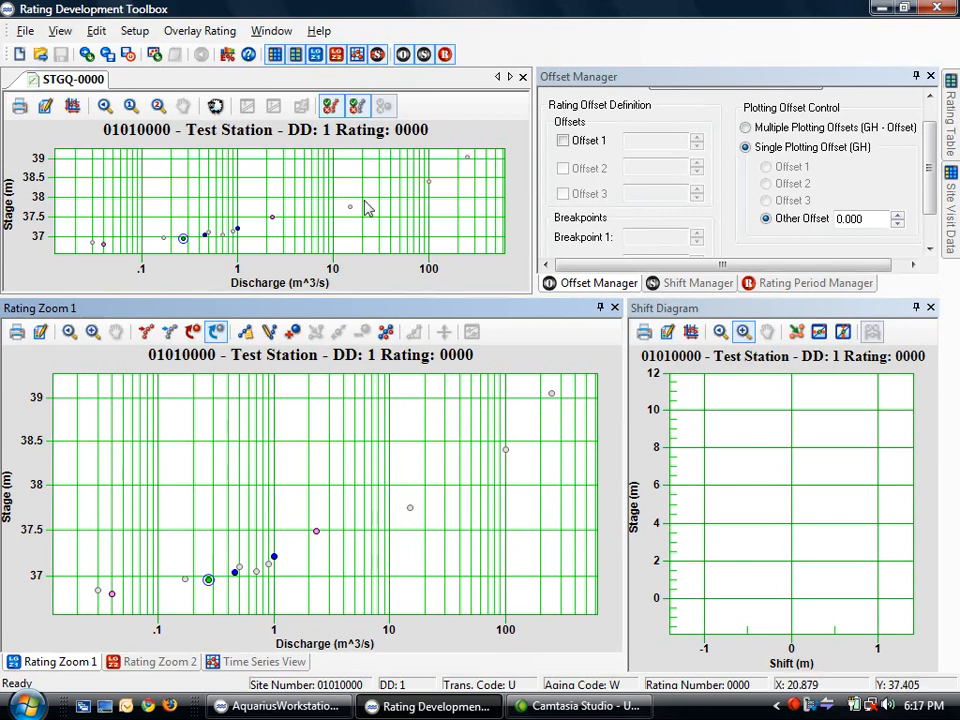
Toggle the unselected measurements hidden and shown twice, leaving them visible as grey points
left_click(357, 107)
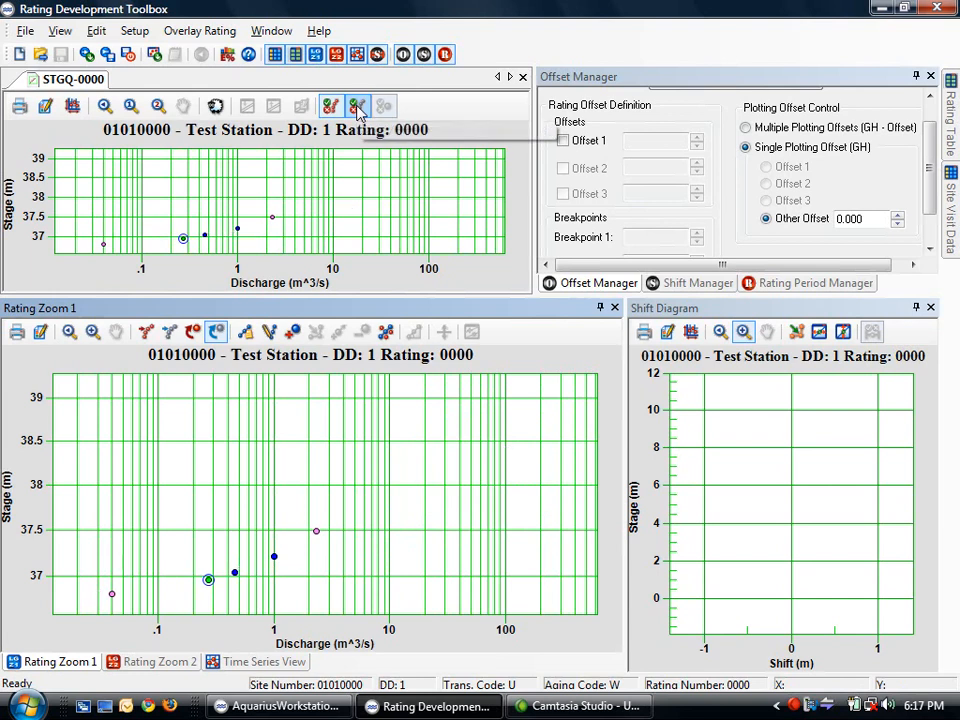
left_click(357, 107)
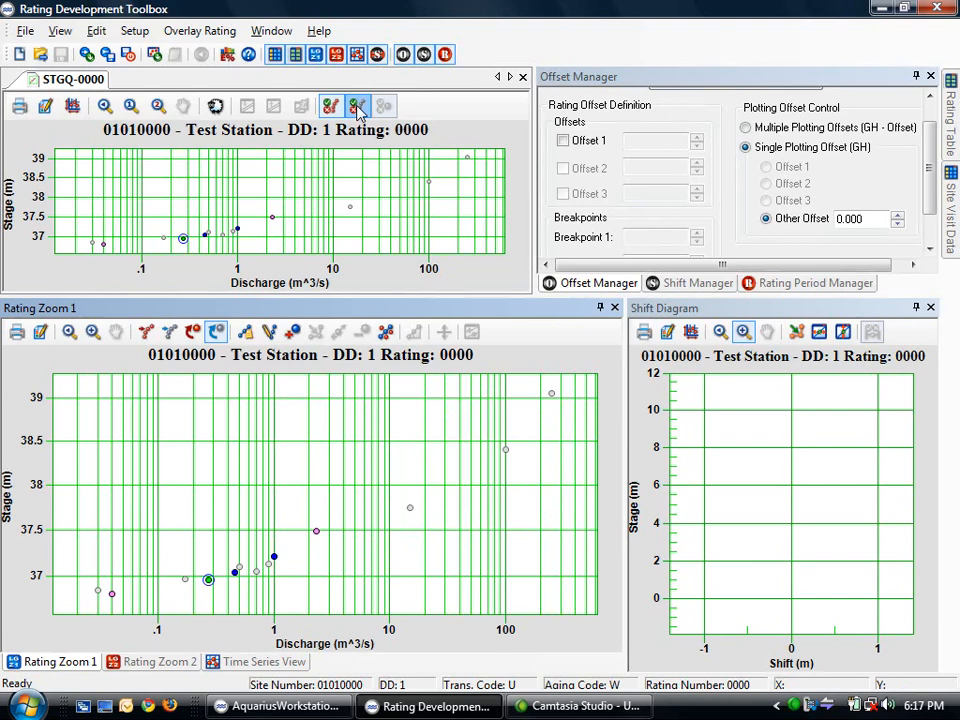
left_click(357, 107)
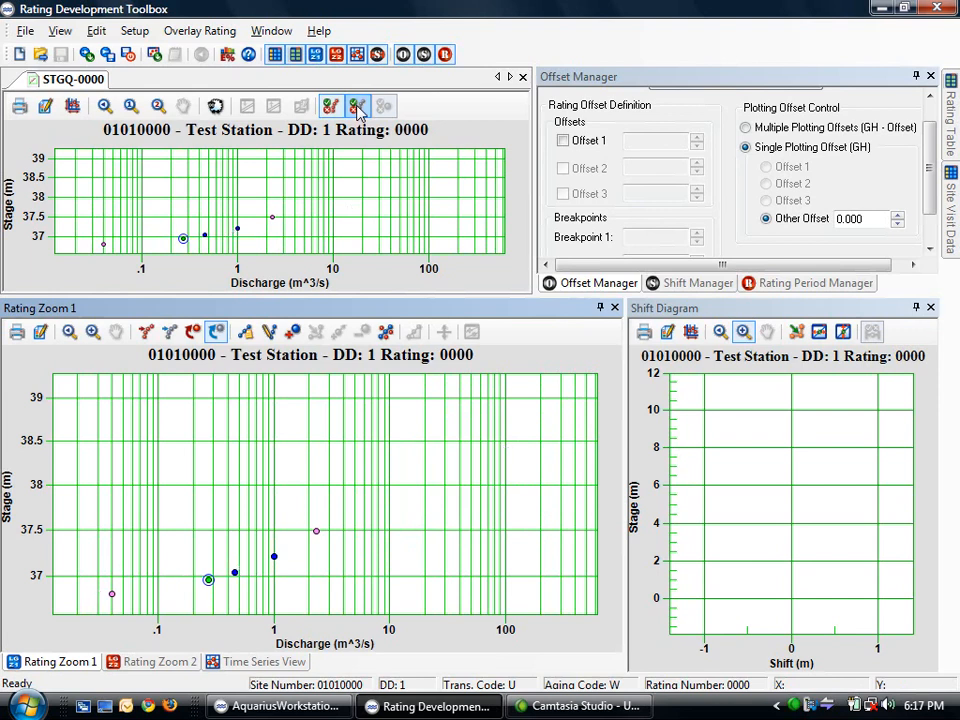
left_click(357, 107)
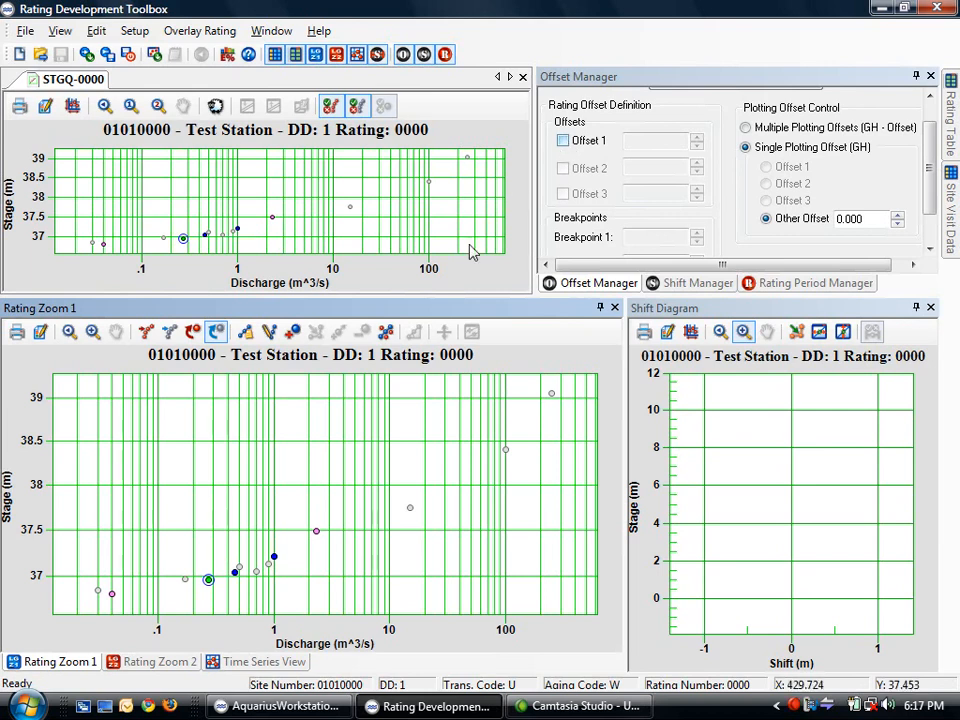
left_click(25, 705)
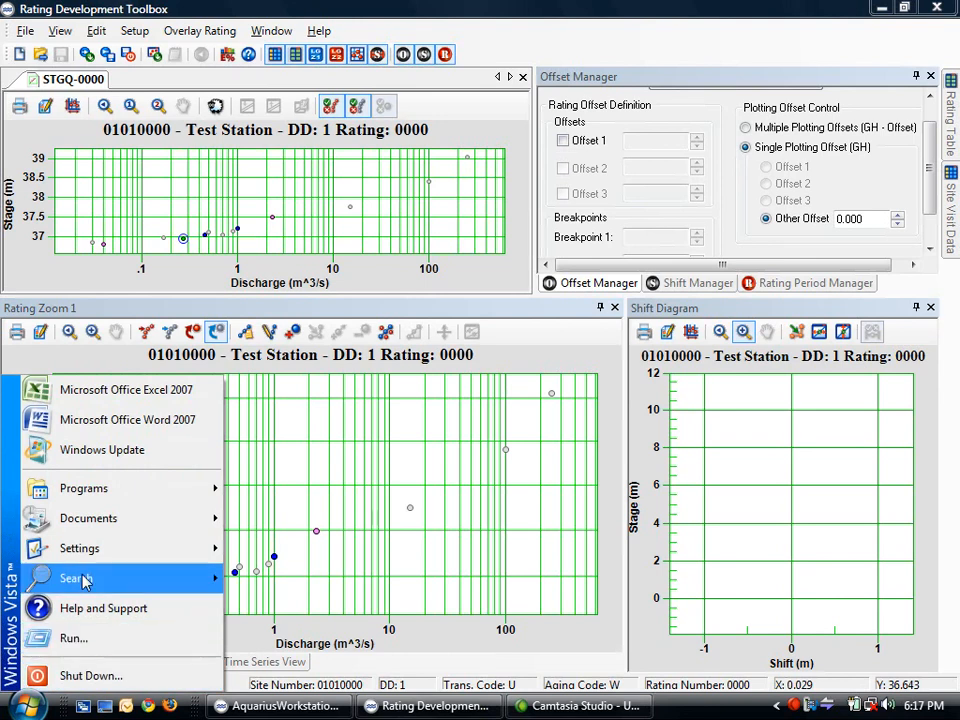
Launch Notepad from Start > Programs > Accessories and move its window to the left
mouse_move(90, 488)
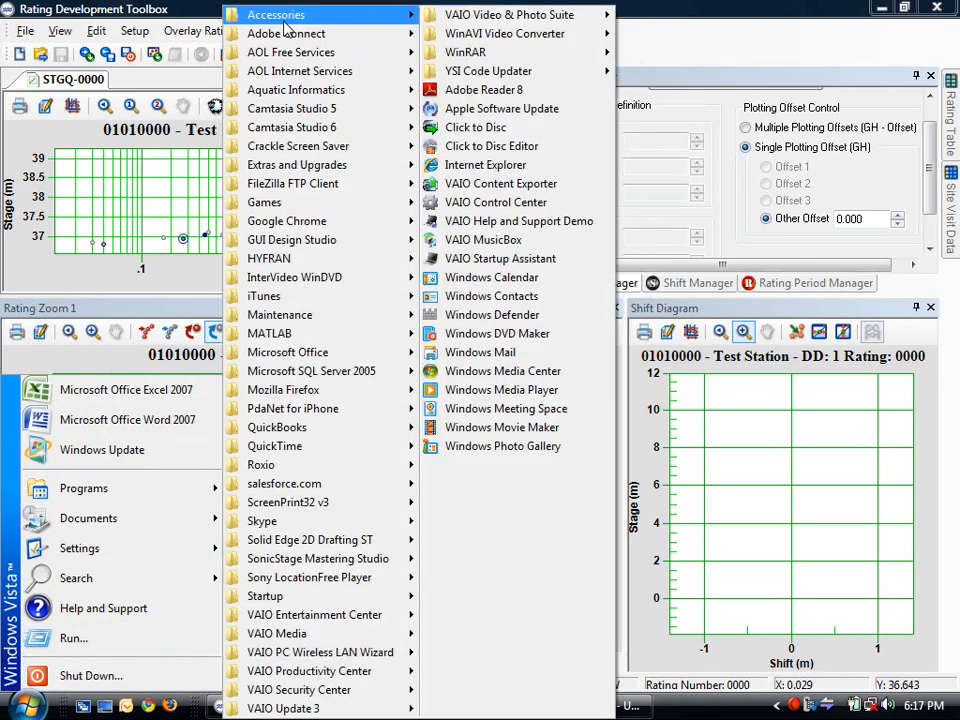
mouse_move(286, 22)
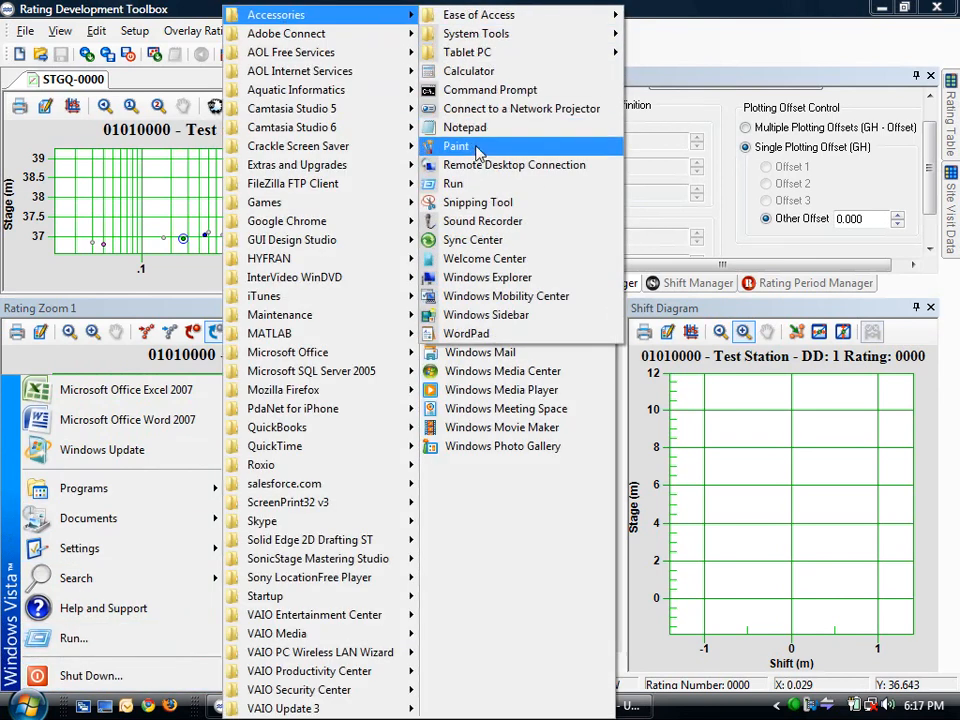
left_click(465, 128)
left_click_drag(544, 55, 375, 54)
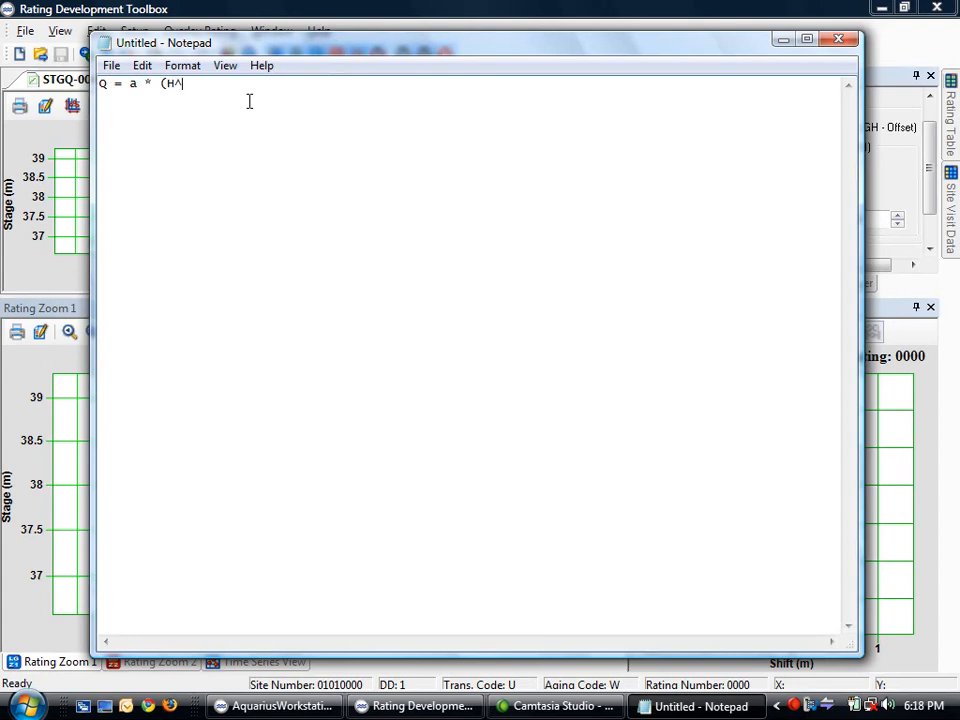
Write Q = a * (H^1.67), GH - e = H, and Q = a * (GH - e) ^ 1.67 on separate lines
type(")")
key("Return")
key("Return")
type("GH - e = H")
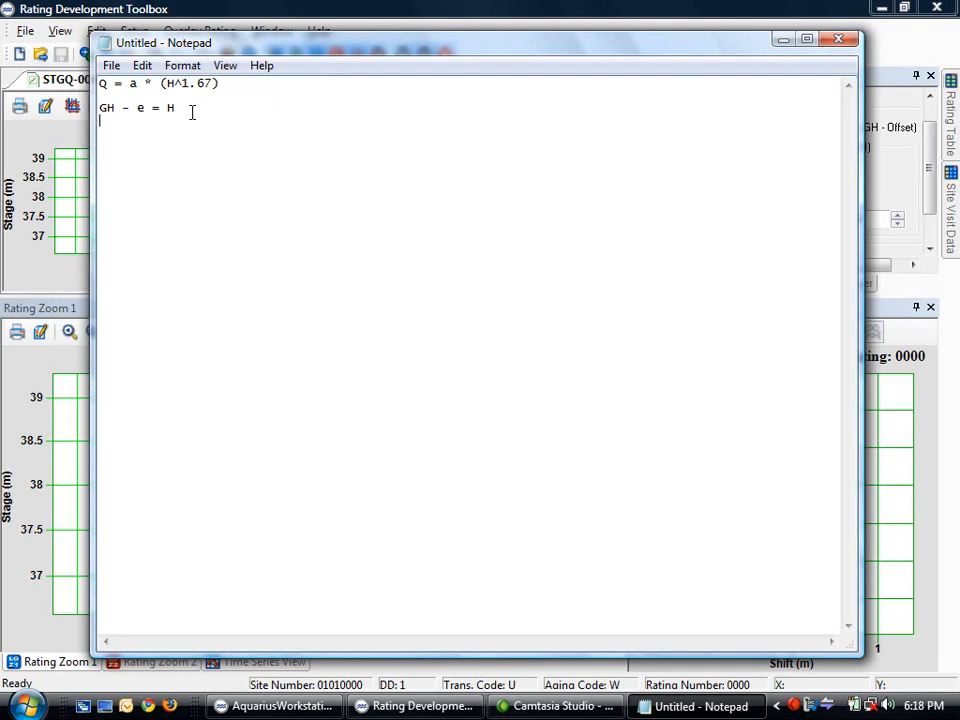
key("Return")
key("Return")
type("Q = a * (GH - e) ^ 1.67")
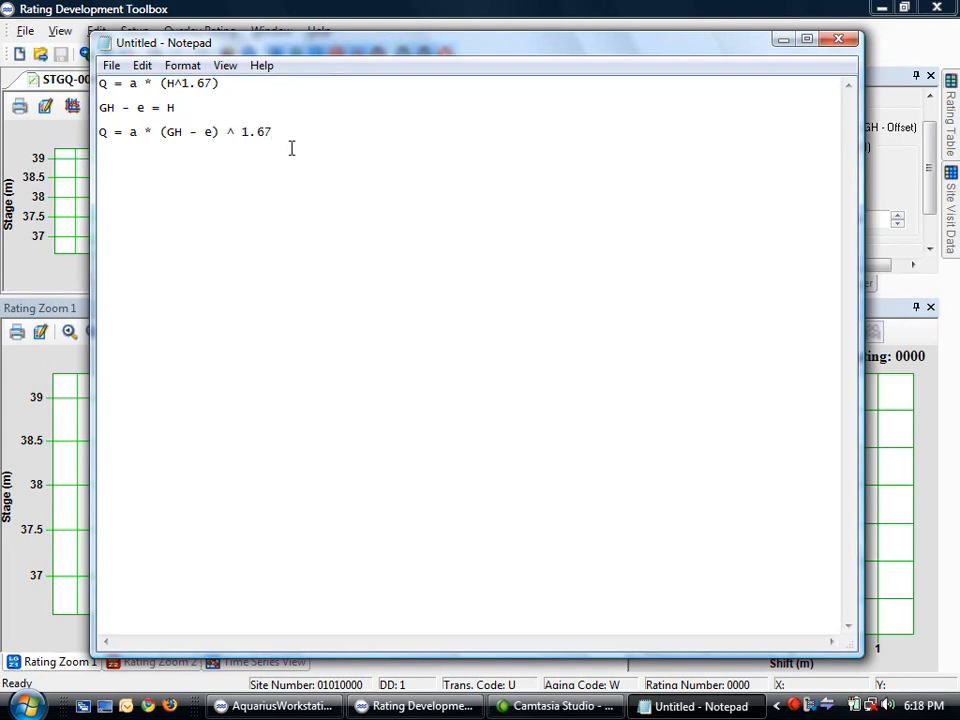
Start a fourth line reading log(Q) = log(
left_click_drag(289, 131, 99, 146)
left_click(107, 155)
left_click(320, 143)
key("Return")
type("log(Q) = log(")
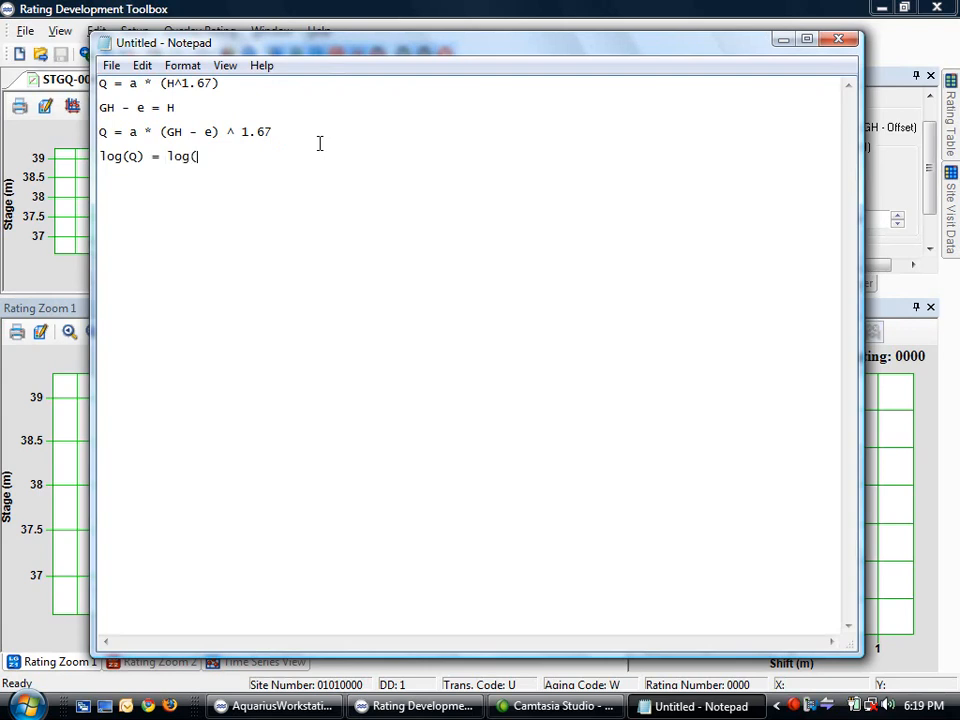
Complete line 4 as log(Q) = log(a * (GH - e) ^ 1.67)
left_click_drag(300, 131, 129, 134)
key("ctrl+c")
left_click(199, 157)
key("ctrl+v")
type(")")
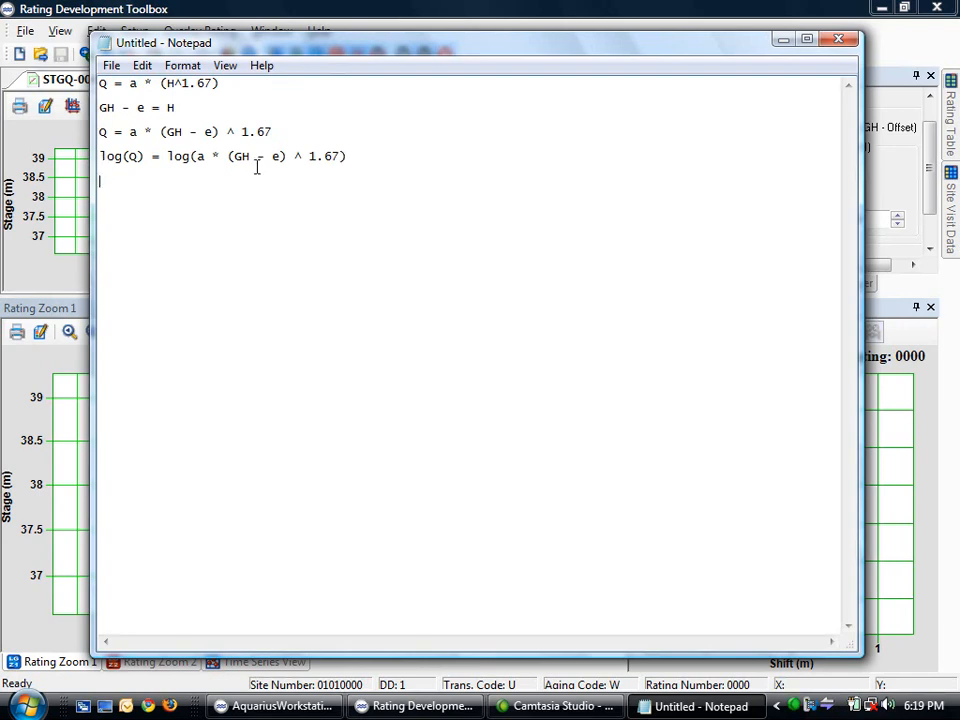
double_click(213, 156)
Duplicate line 4 and rewrite the copy as log(Q) = log(a) + log((GH - e) ^ 1.67)
left_click_drag(350, 158, 99, 152)
key("ctrl+c")
left_click(133, 186)
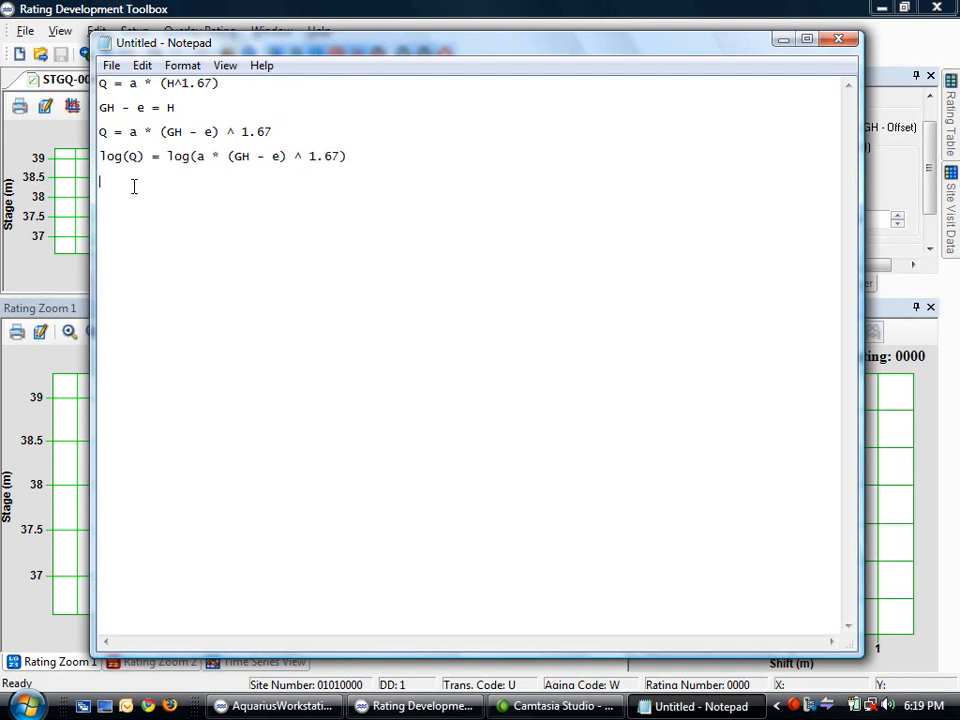
key("ctrl+v")
left_click(211, 180)
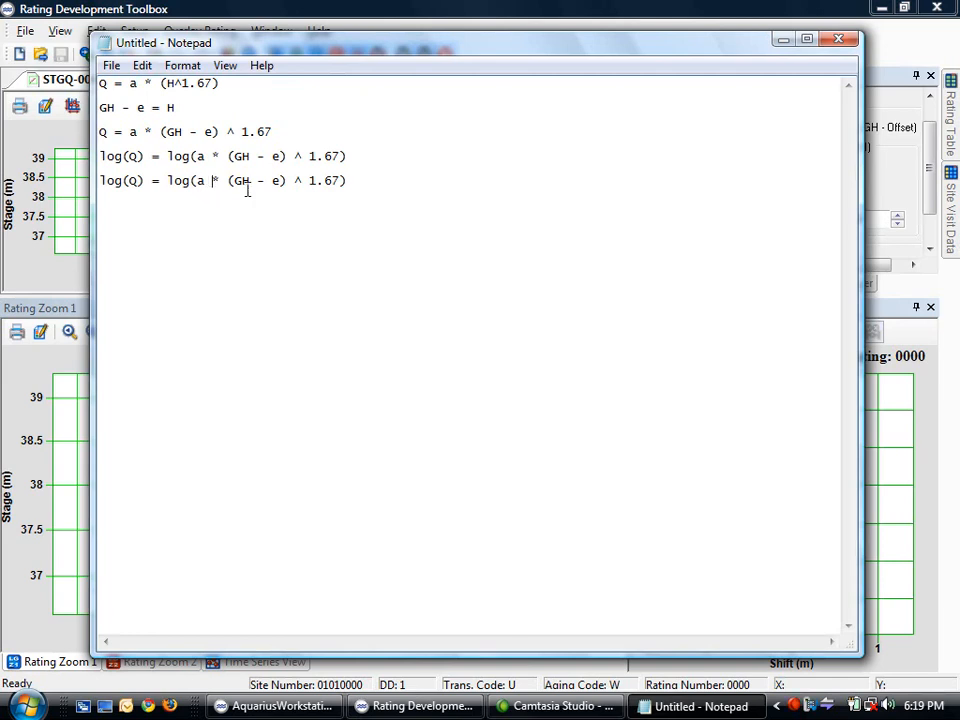
type(")")
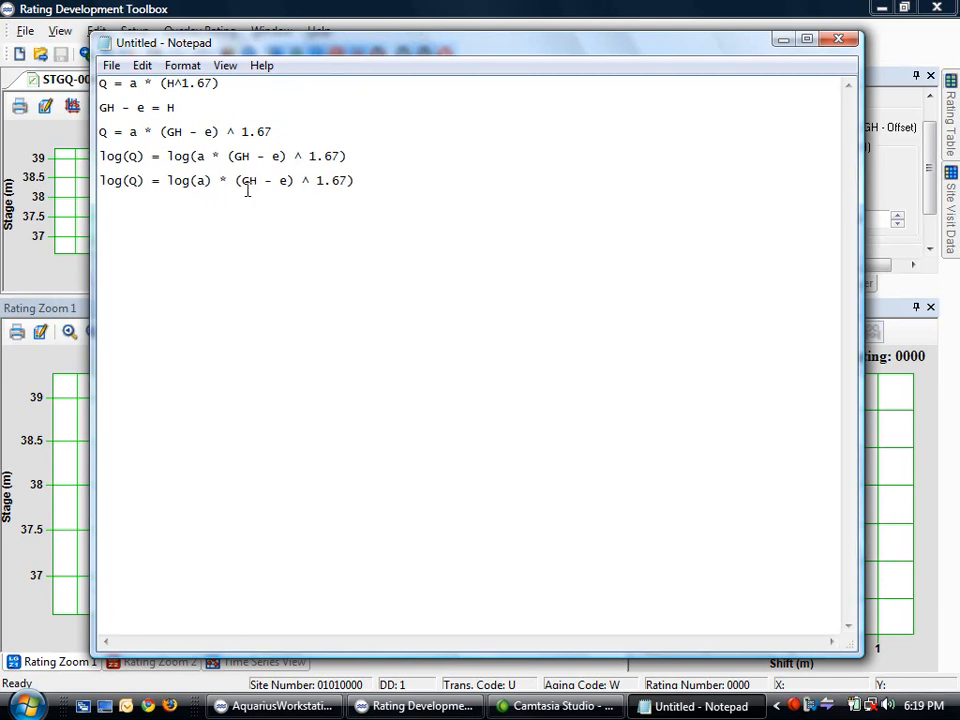
key("Right")
key("Delete")
type("+ log(")
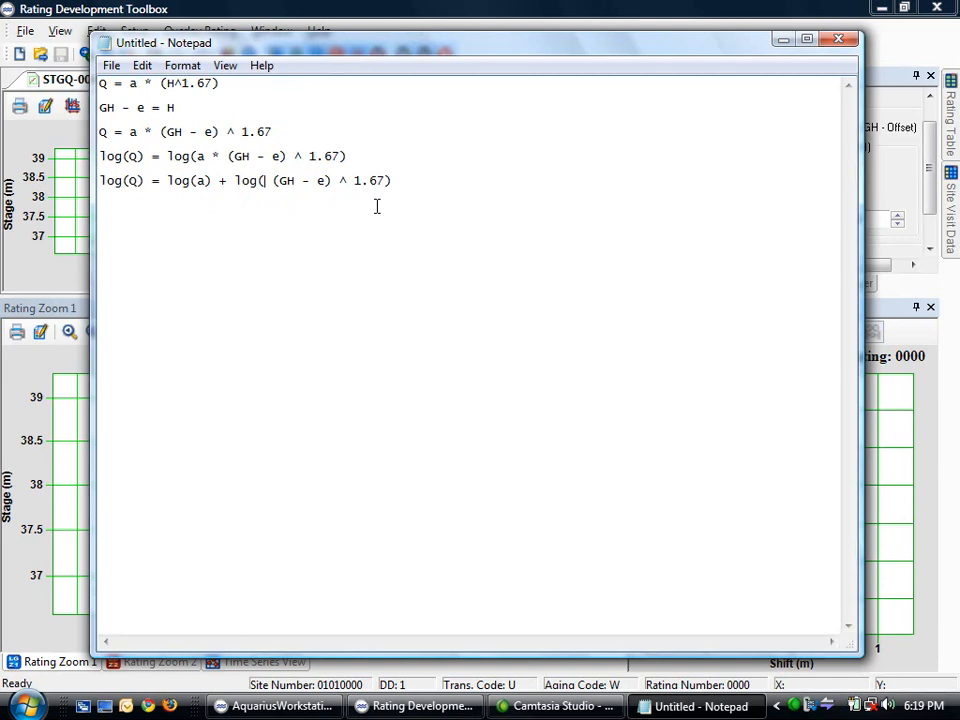
left_click_drag(386, 182, 354, 182)
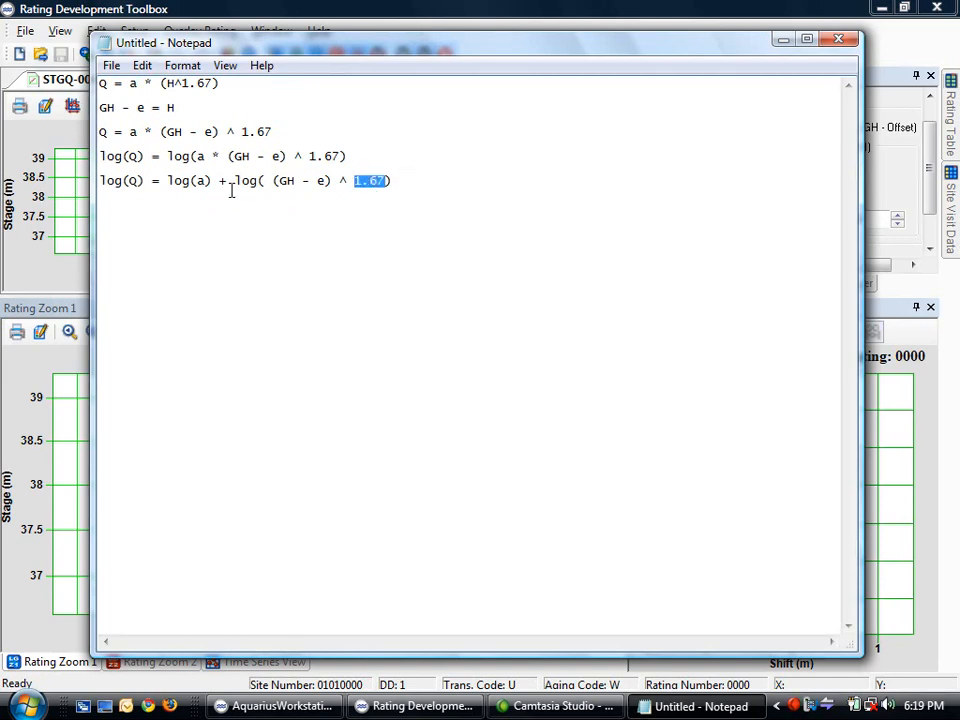
left_click(422, 182)
Copy line 5 below and rewrite it as log(Q) = log(a) + 1.67*log((GH - e))
left_click_drag(416, 186, 100, 190)
key("ctrl+c")
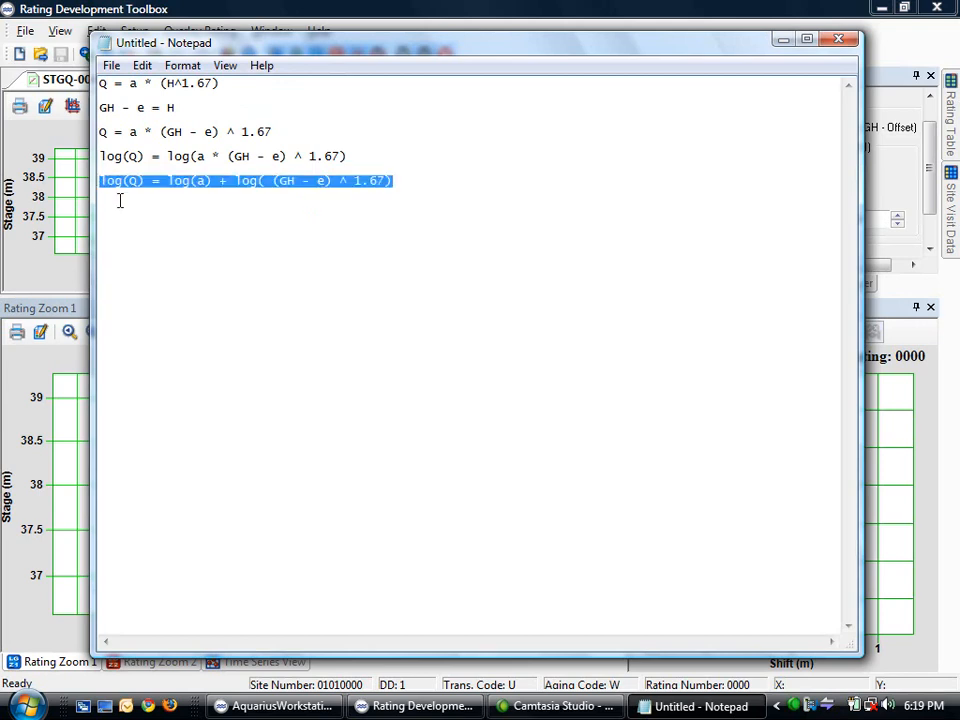
left_click(115, 210)
key("Return")
key("ctrl+v")
left_click_drag(392, 205, 333, 205)
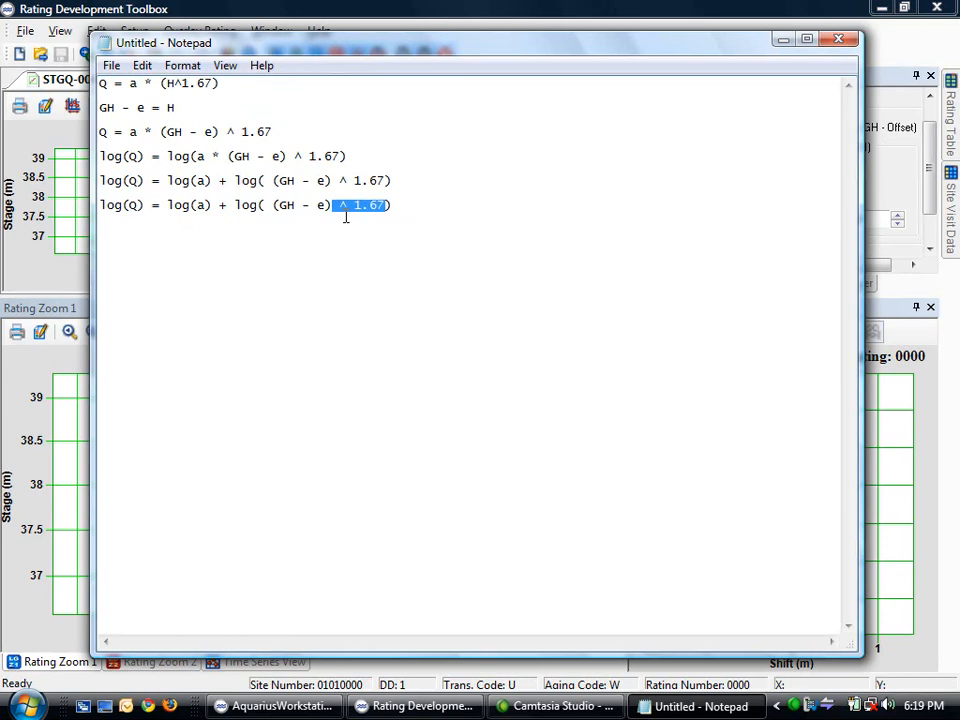
key("Delete")
type(")")
left_click(272, 206)
key("BackSpace")
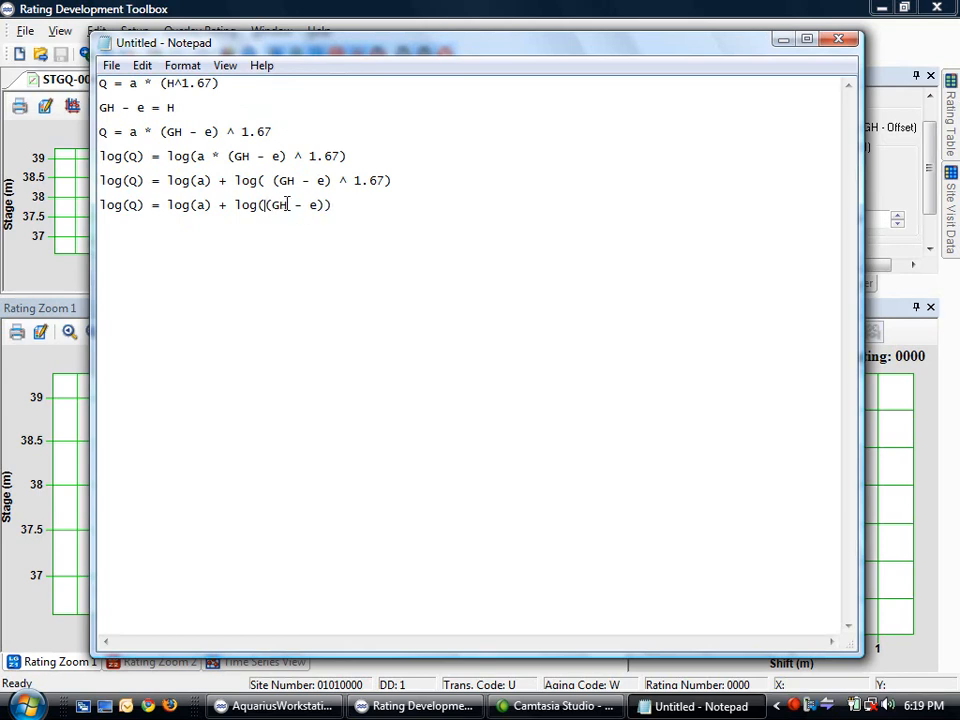
left_click(235, 206)
type("1.67*")
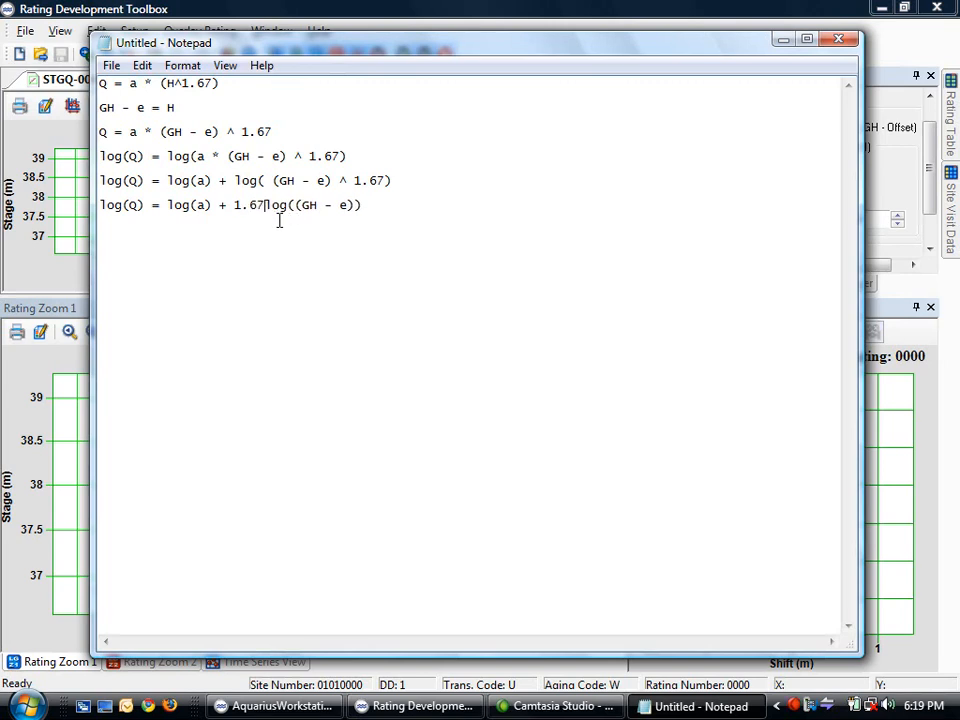
left_click(272, 181)
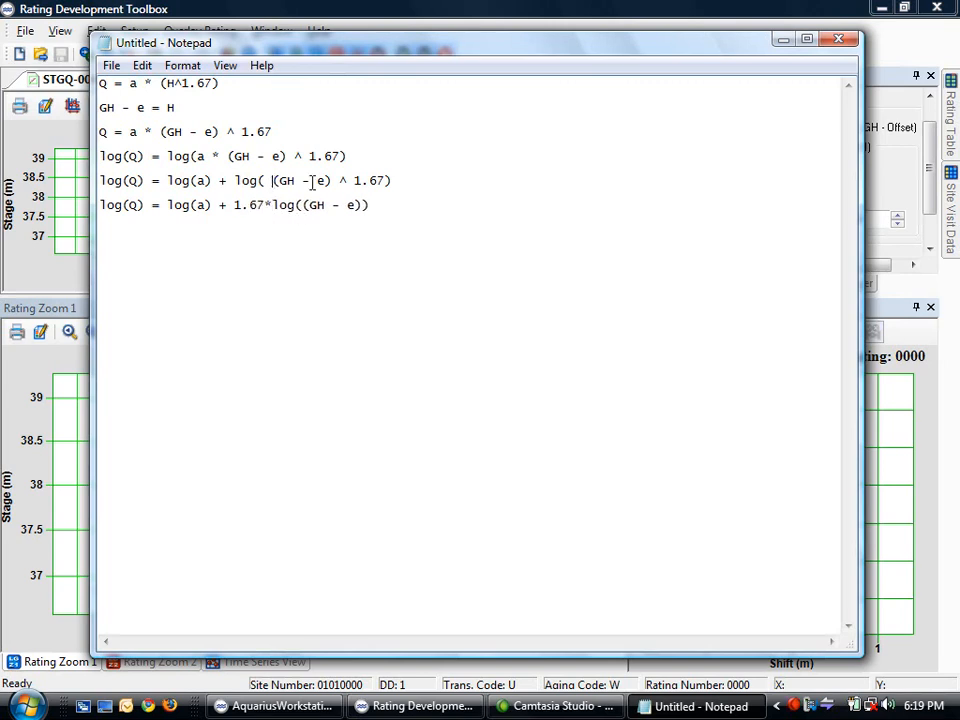
key("BackSpace")
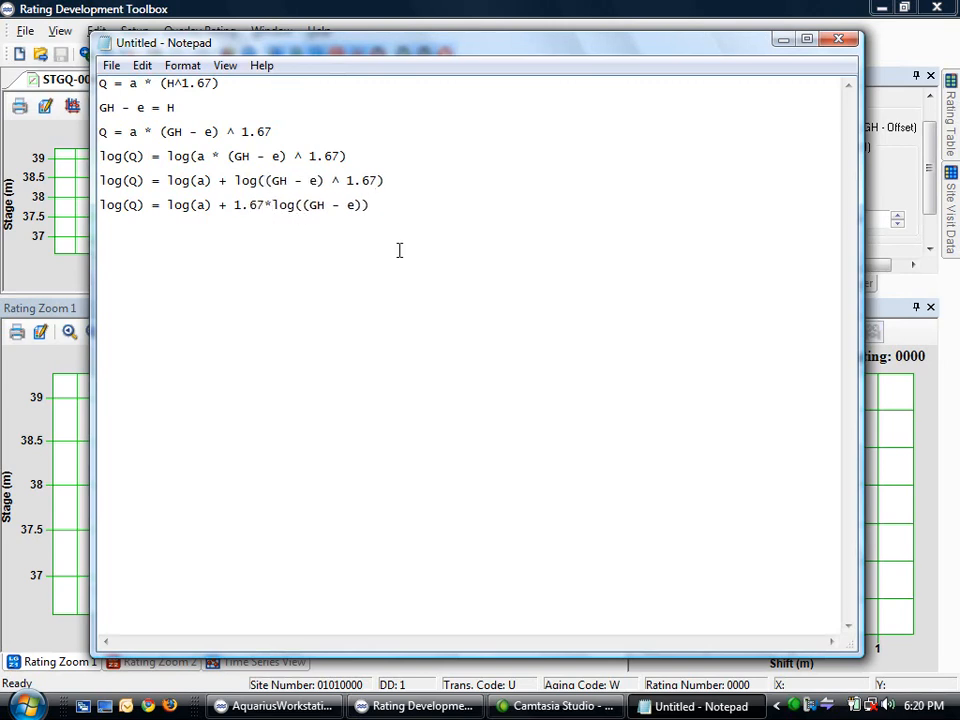
Add y = mx + b on a new line beneath the final log equation
key("Return")
type("y = mx + b")
left_click_drag(377, 206, 104, 200)
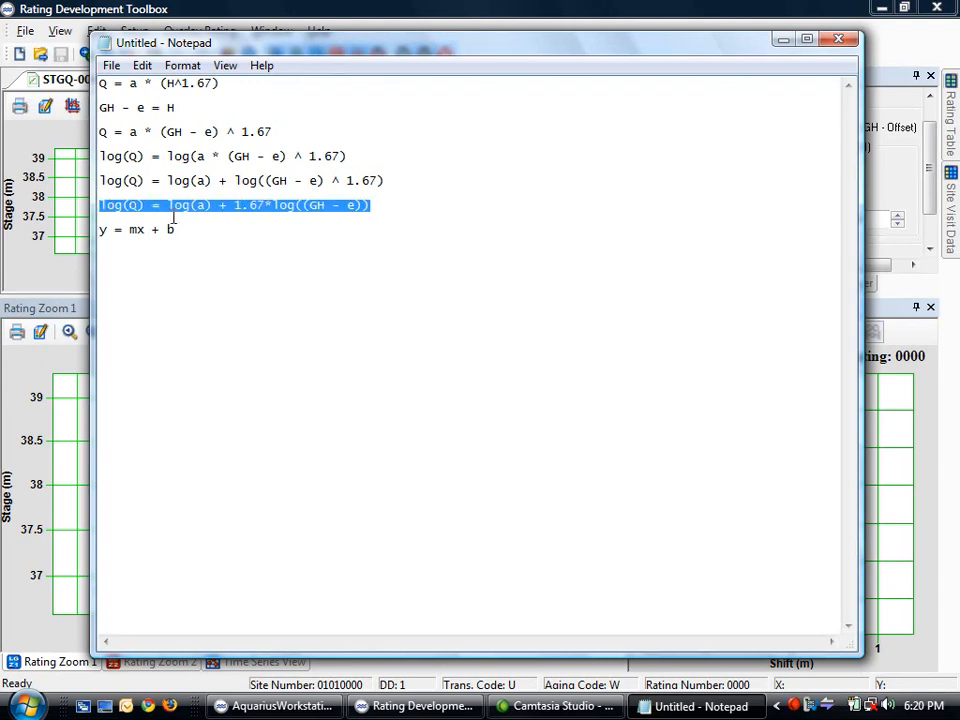
left_click(155, 216)
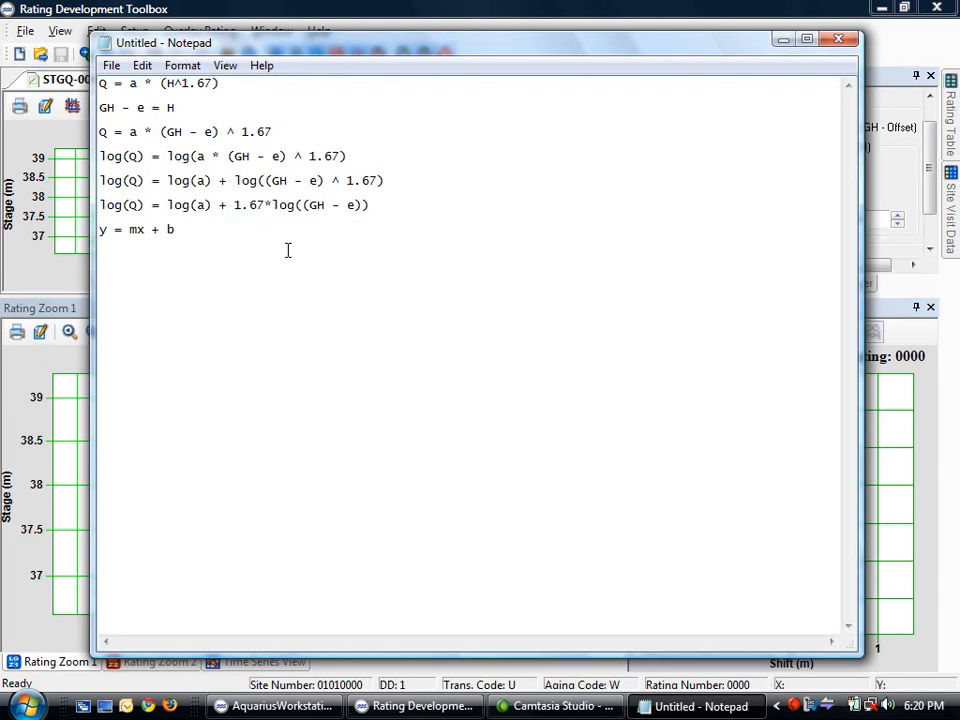
double_click(141, 108)
left_click(143, 109)
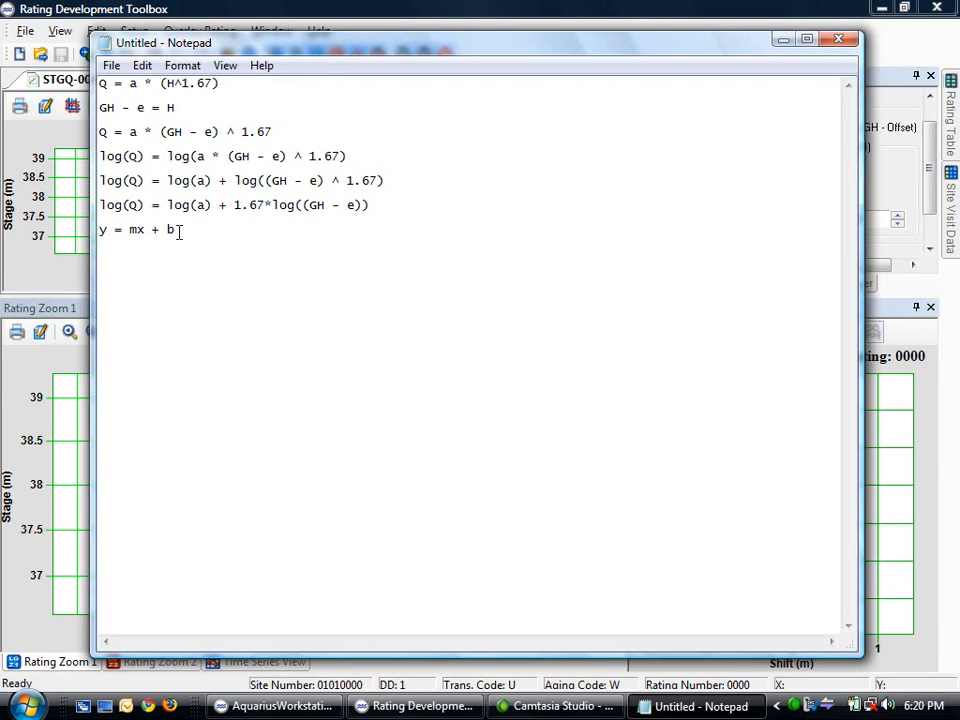
Return to the rating toolbox, hide the grey excluded measurements, and enable Offset 1
left_click(178, 12)
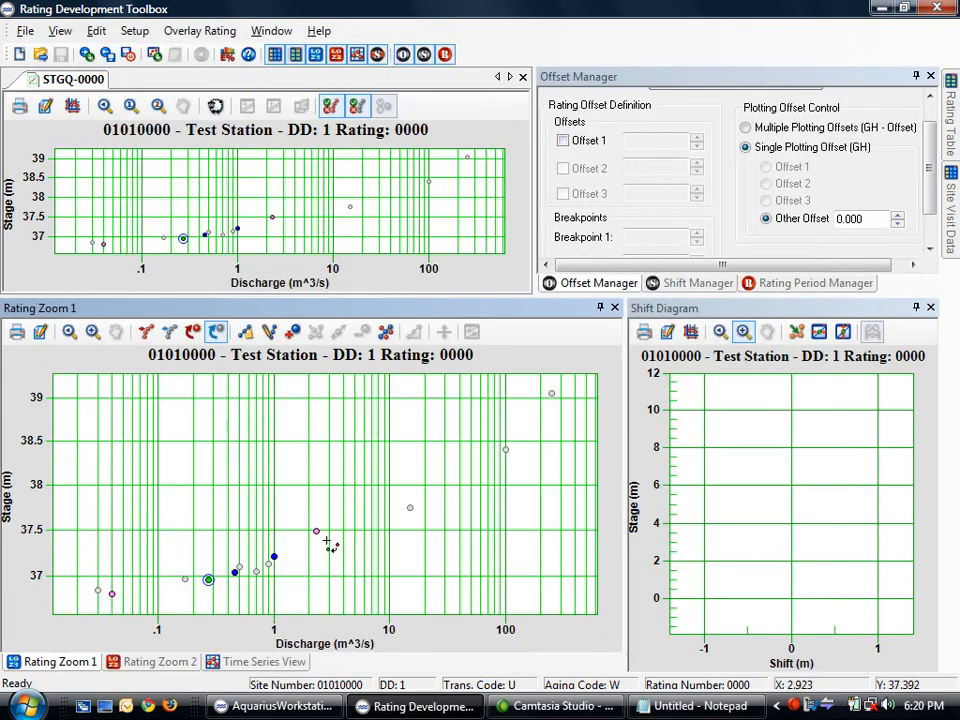
left_click(357, 106)
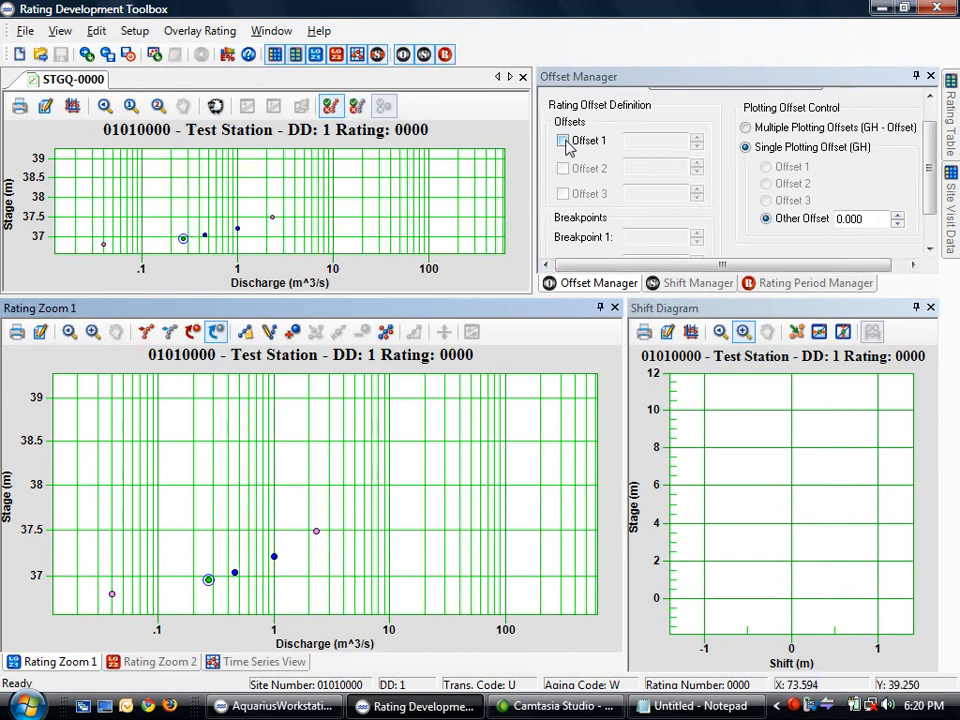
left_click(563, 141)
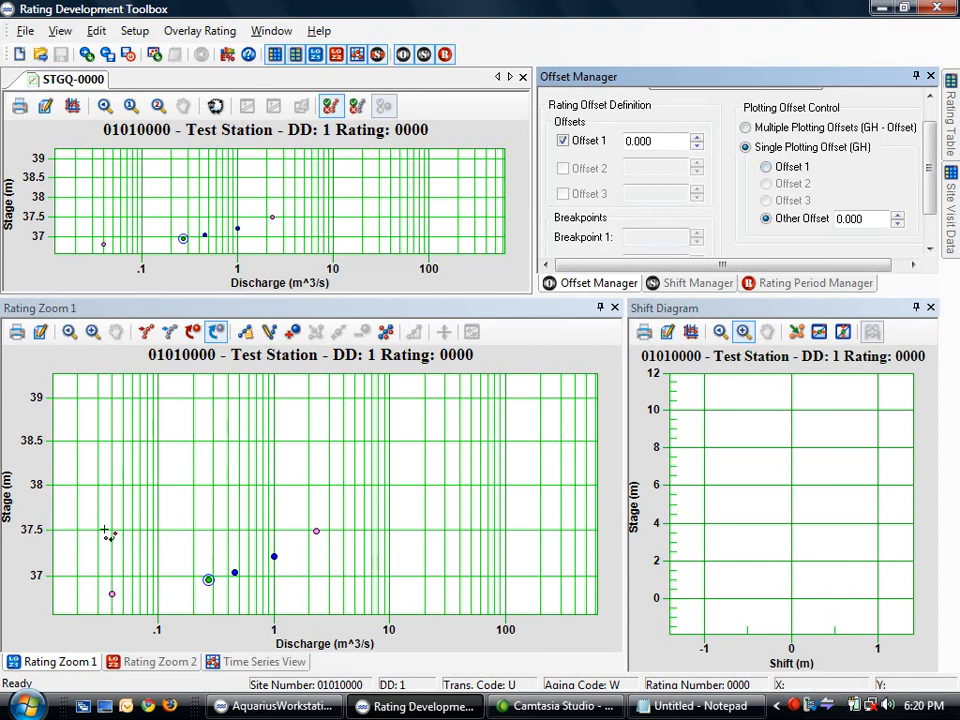
Plot stage relative to Offset 1, step it upward, then replace the value with 36
left_click(766, 167)
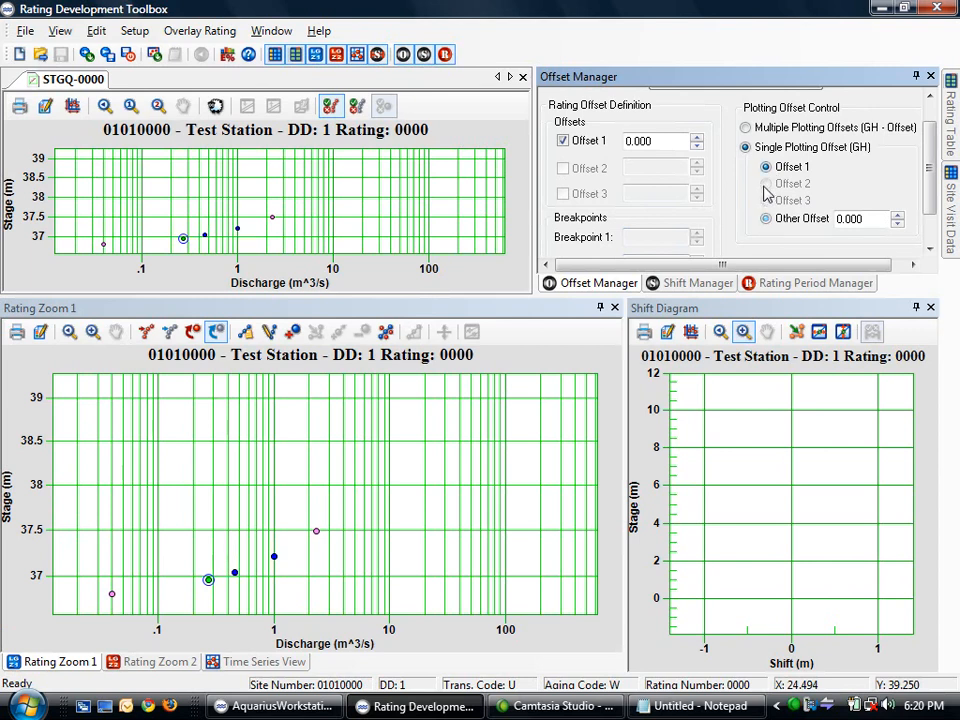
left_click(697, 138)
left_click(697, 138)
left_click(697, 138)
left_click(697, 138)
left_click(697, 138)
left_click(697, 138)
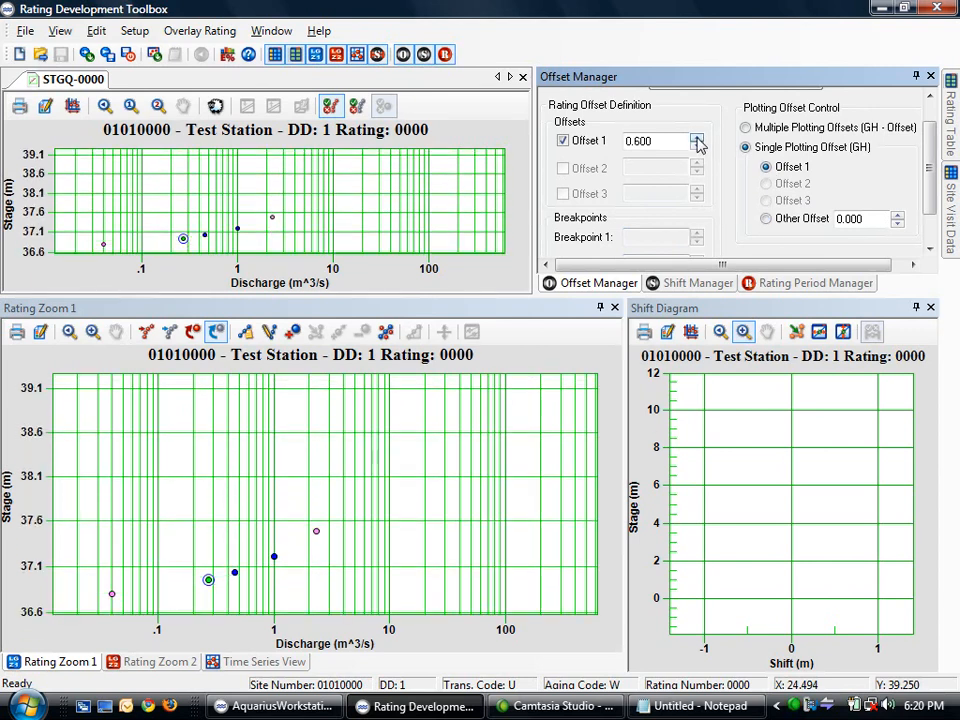
left_click(697, 138)
left_click(697, 138)
left_click(697, 138)
left_click(697, 138)
left_click(697, 138)
left_click(697, 138)
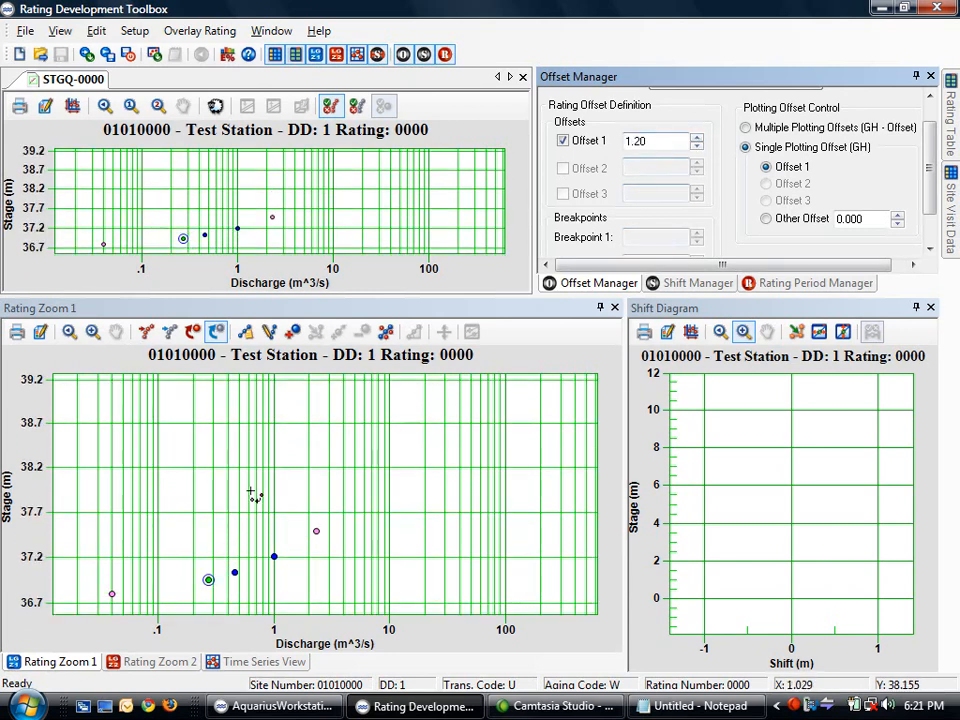
left_click_drag(659, 142, 613, 146)
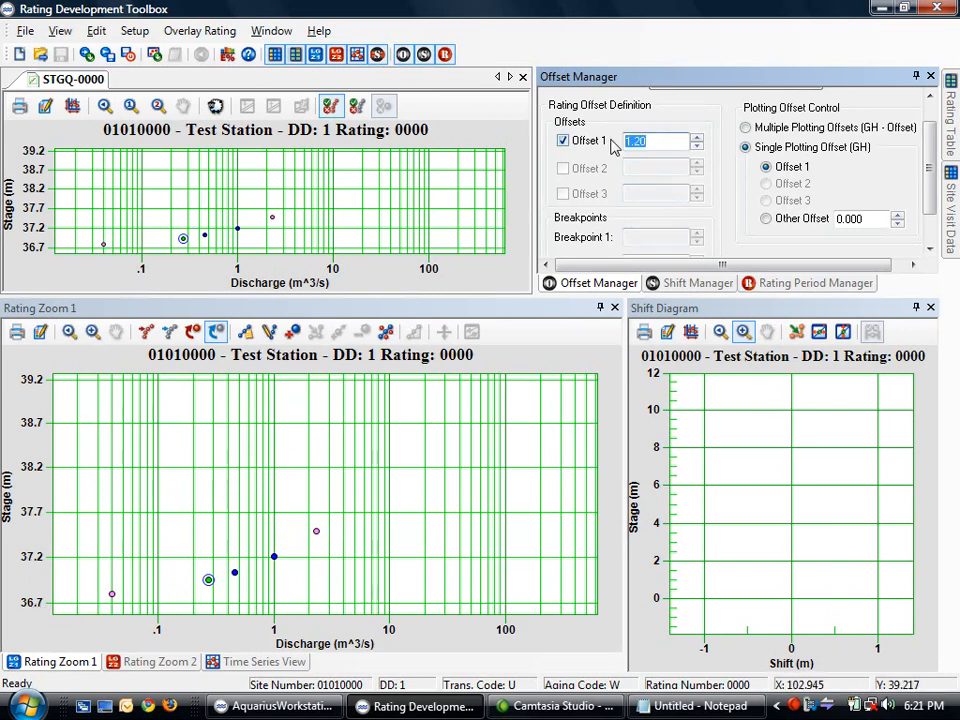
type("36.4")
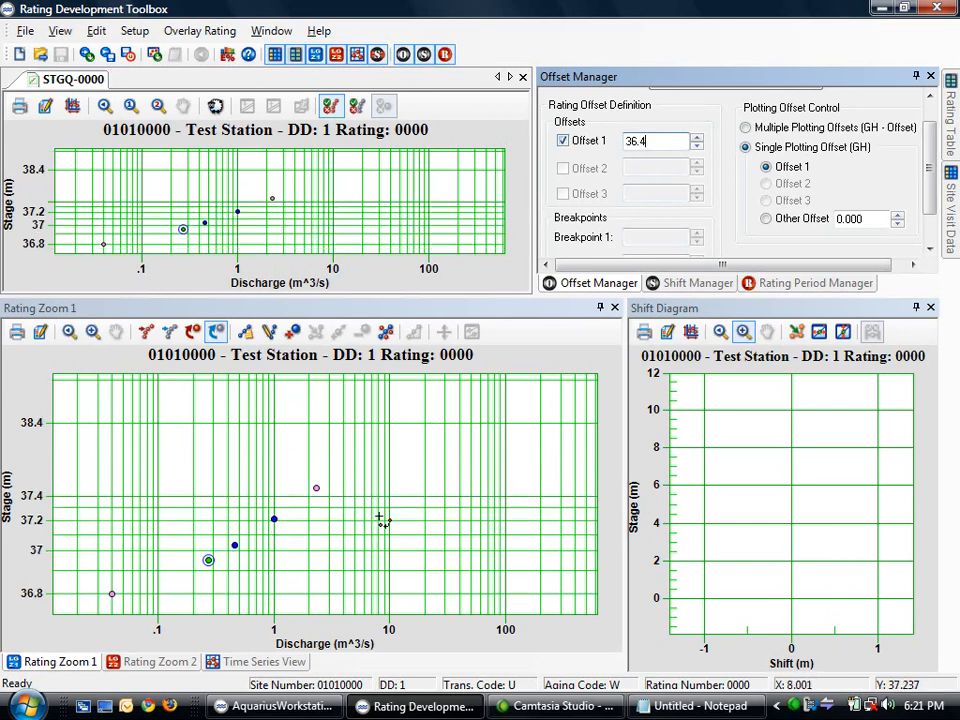
Close the measurement 57 details and adjust Offset 1 between 36.50 and 36.80, settling on 36.70
mouse_move(318, 495)
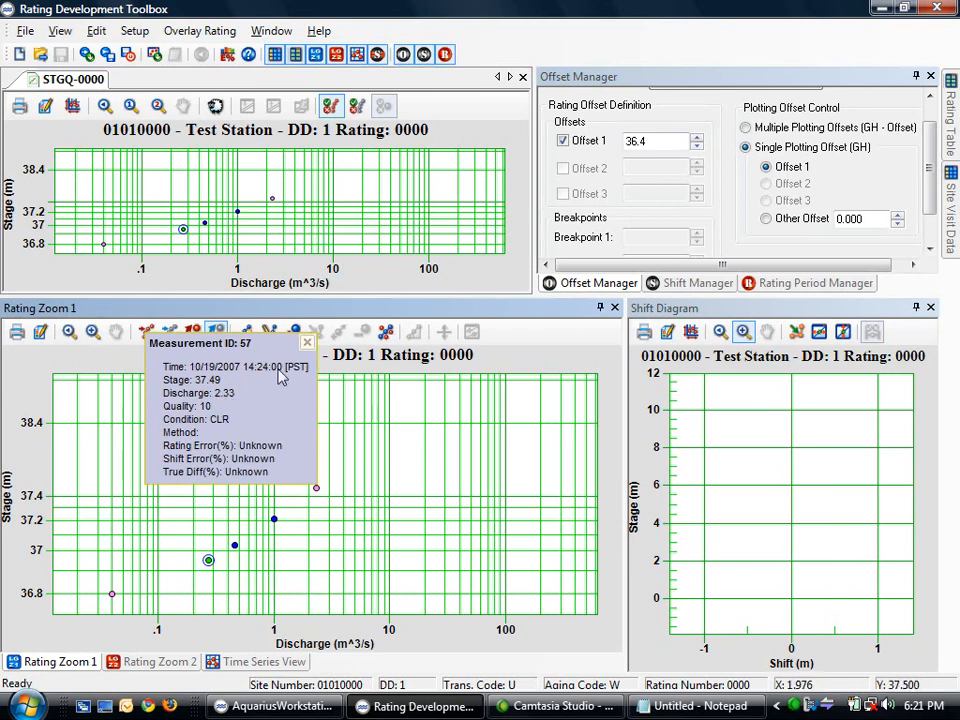
left_click(306, 344)
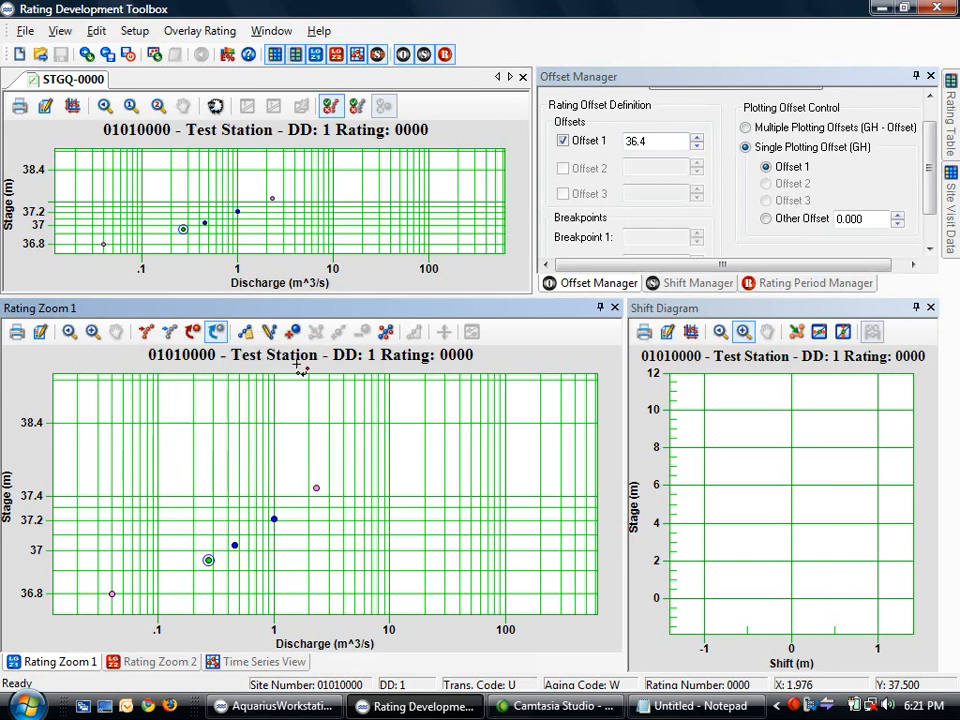
left_click(697, 138)
left_click(697, 139)
left_click(697, 139)
left_click(697, 139)
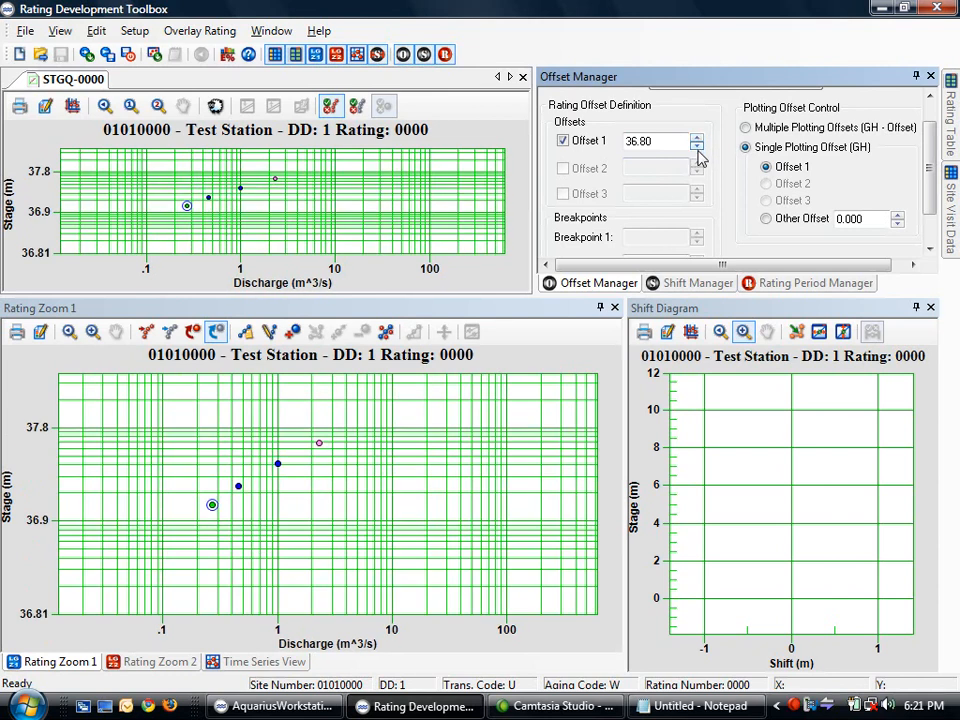
left_click(697, 148)
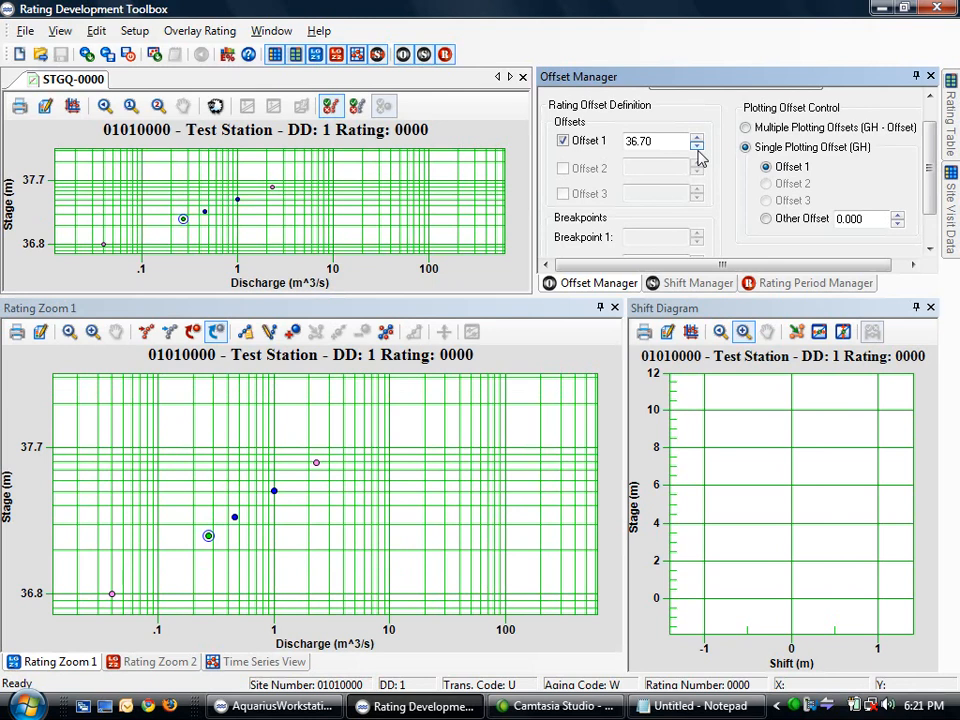
left_click(698, 148)
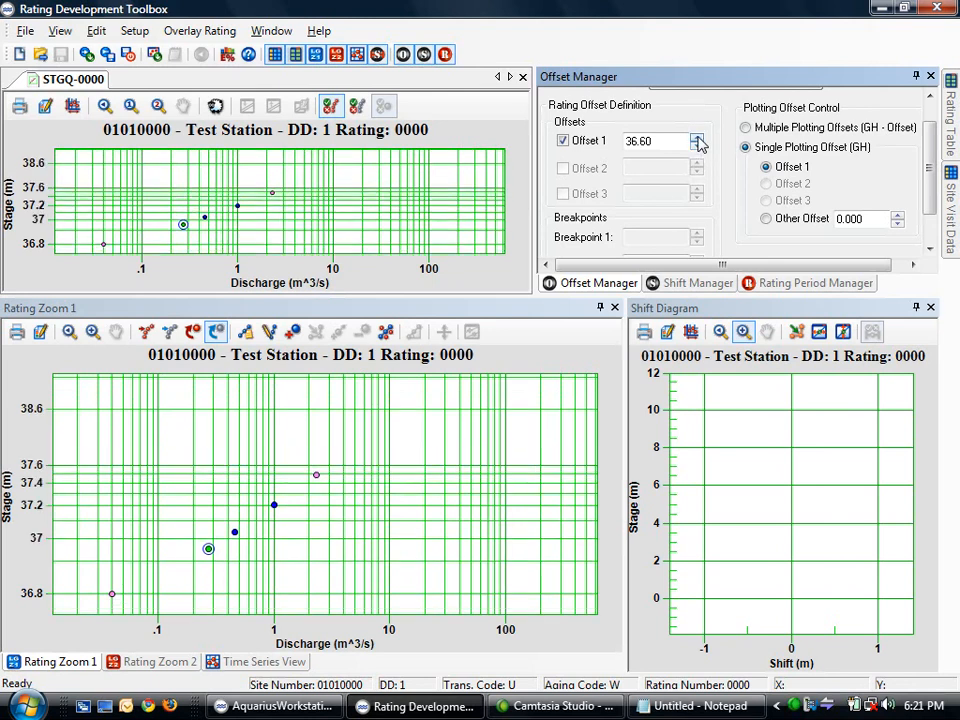
left_click(698, 138)
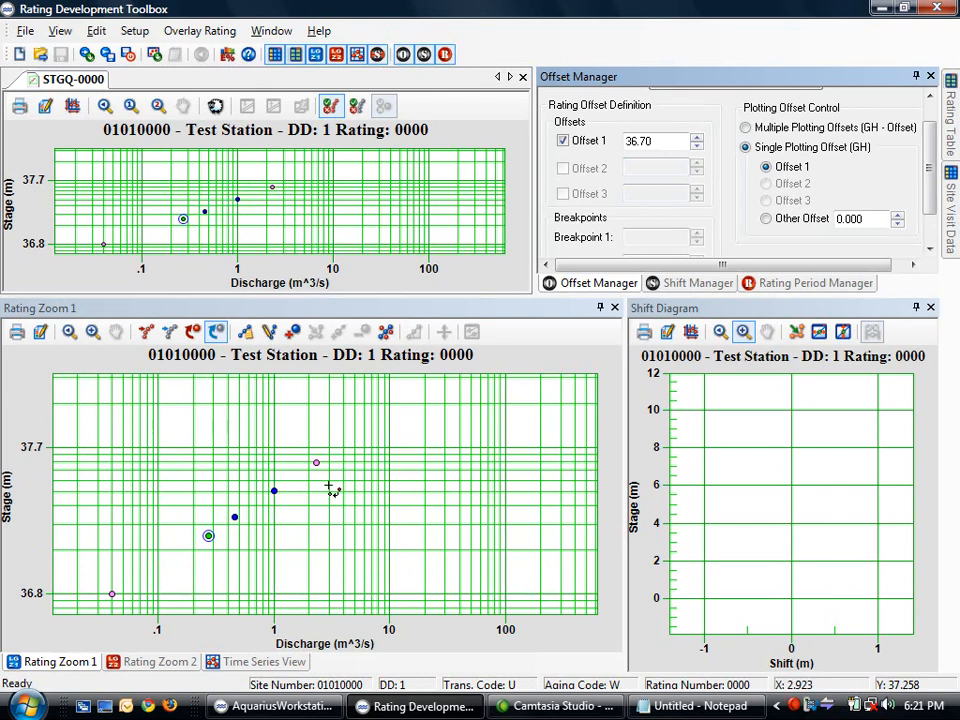
Add two rating points at the low and high ends, then drag them onto the lowest and highest measurements
left_click(293, 336)
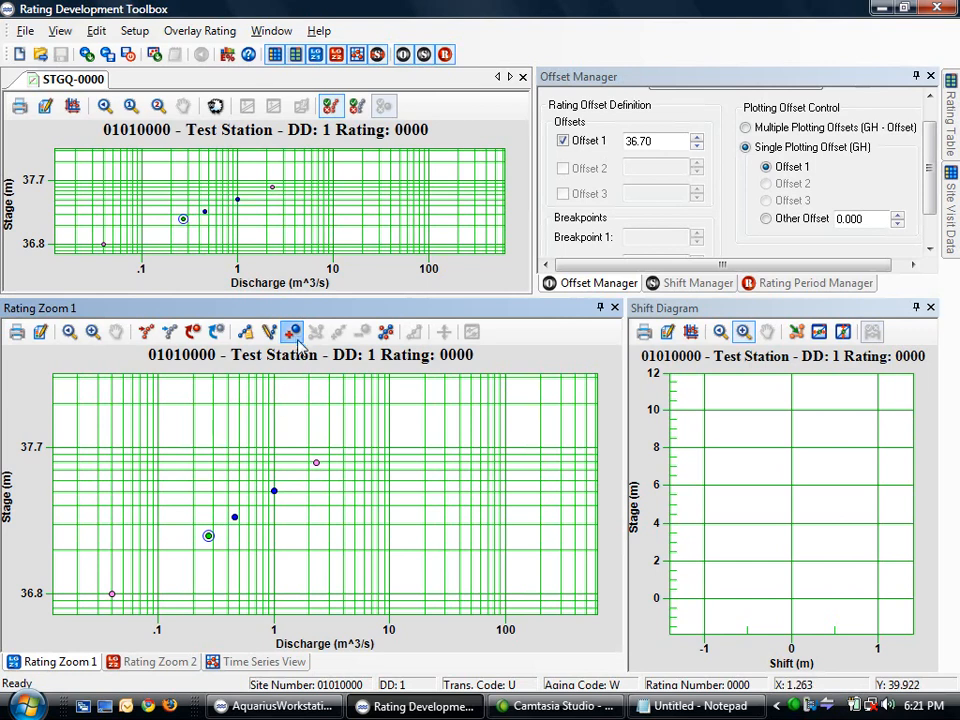
left_click(97, 595)
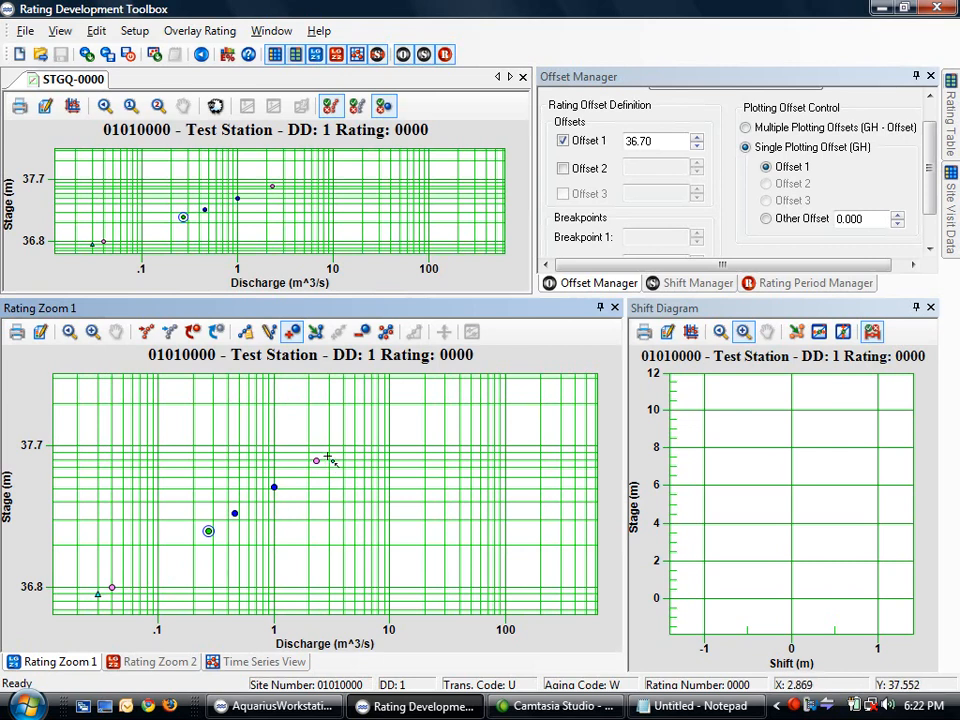
left_click(327, 455)
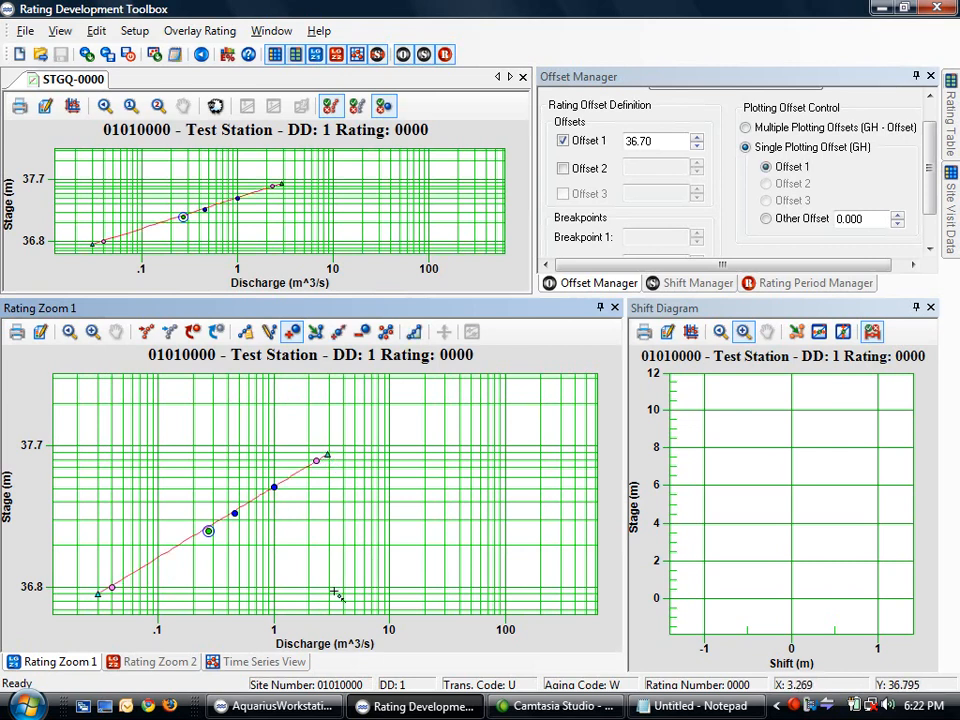
left_click(315, 331)
mouse_move(327, 455)
left_mouse_down()
mouse_move(312, 451)
mouse_move(328, 456)
mouse_move(321, 463)
left_mouse_up()
left_click_drag(101, 600, 106, 599)
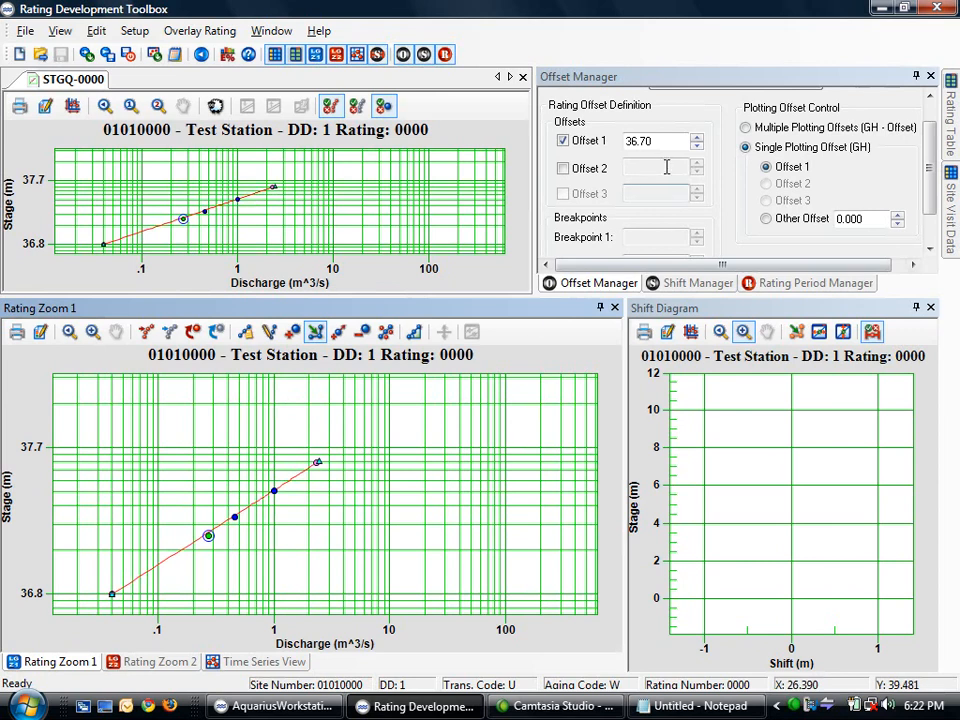
Try Offset 1 at 36.60 and 36.50, then apply an Offset 1 of 36.71
left_click(697, 147)
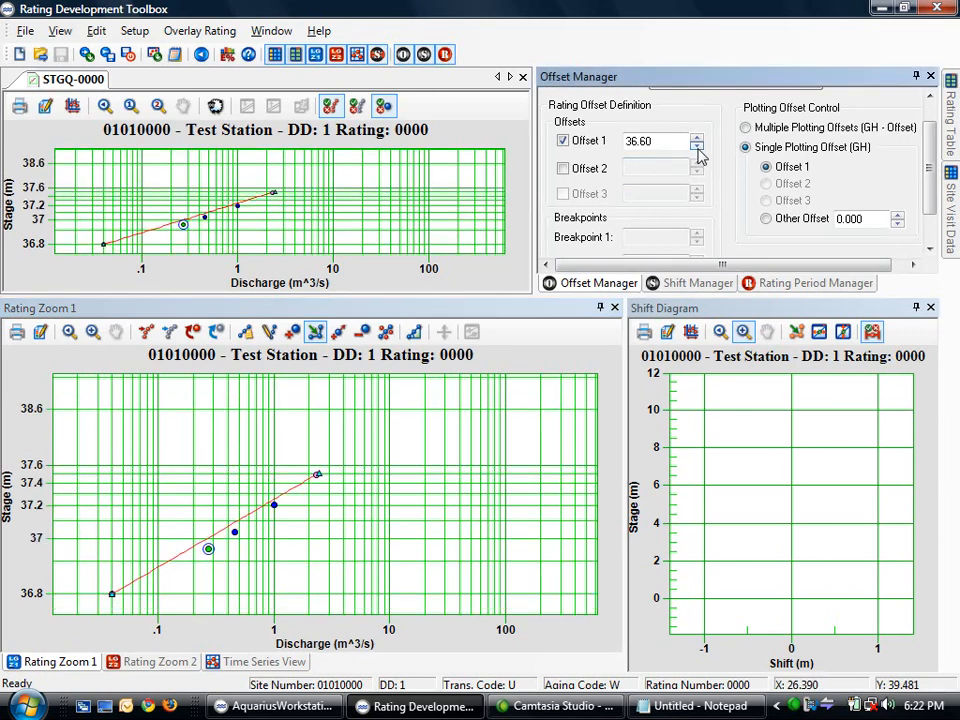
left_click(697, 147)
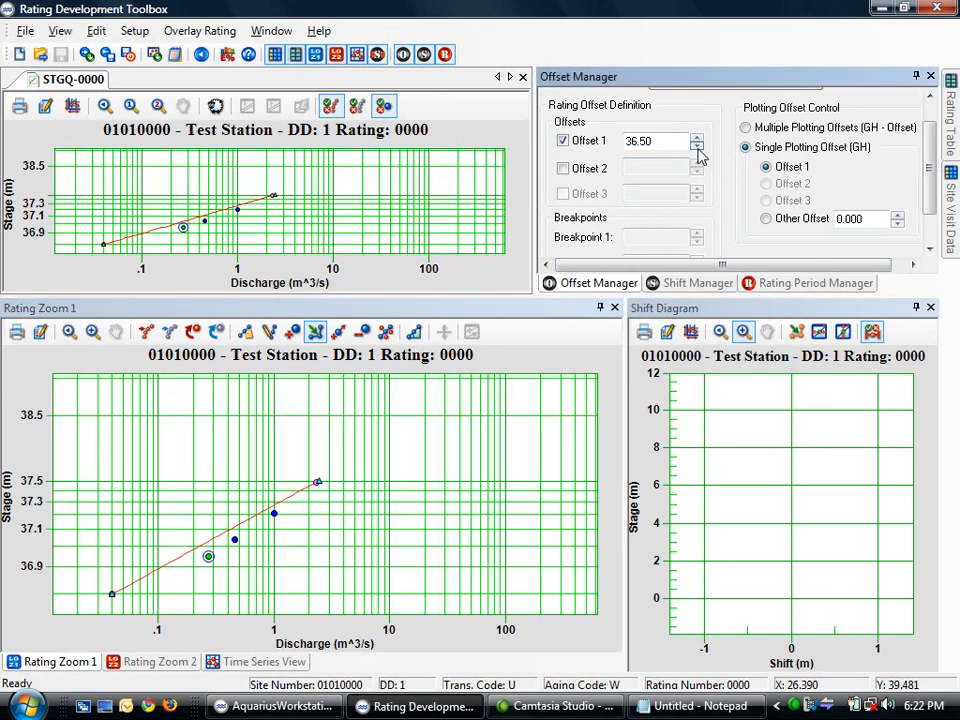
left_click(697, 140)
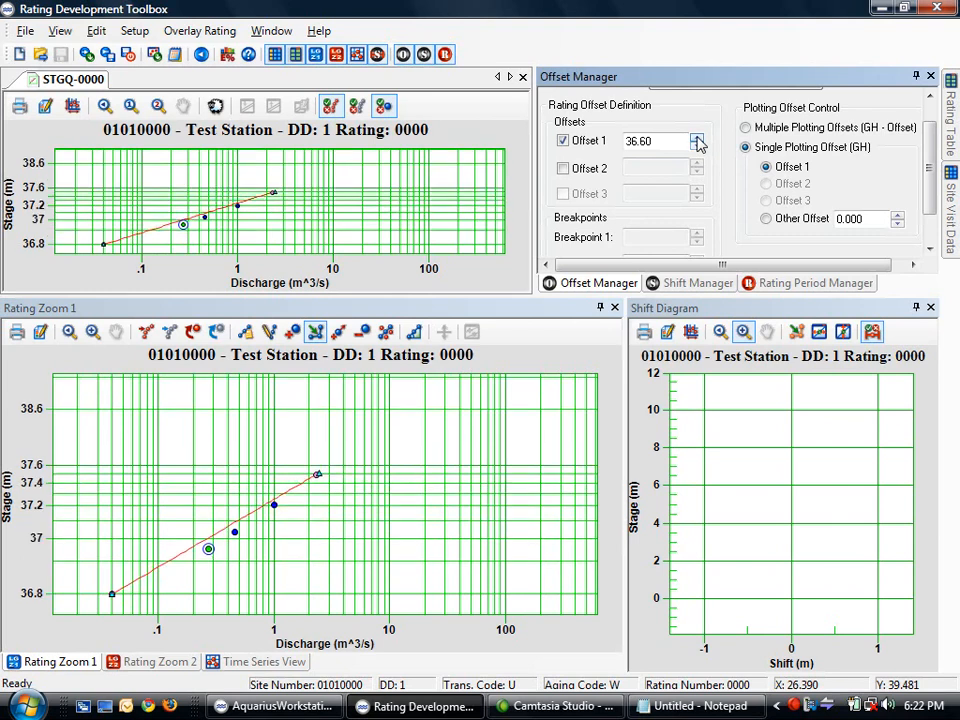
left_click(697, 140)
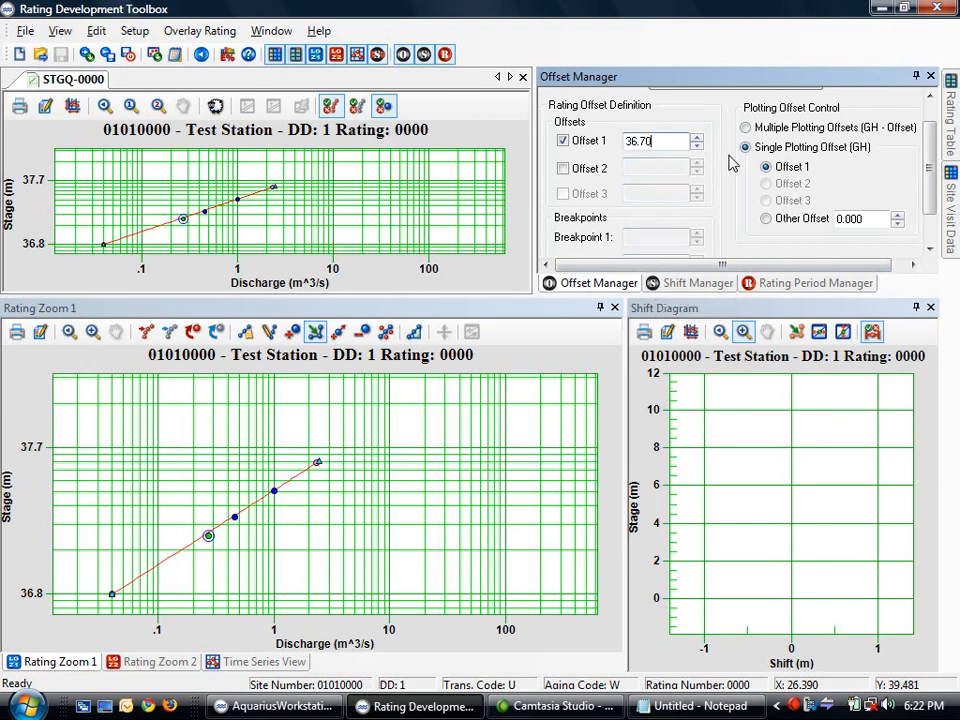
key("BackSpace")
type("1")
key("Return")
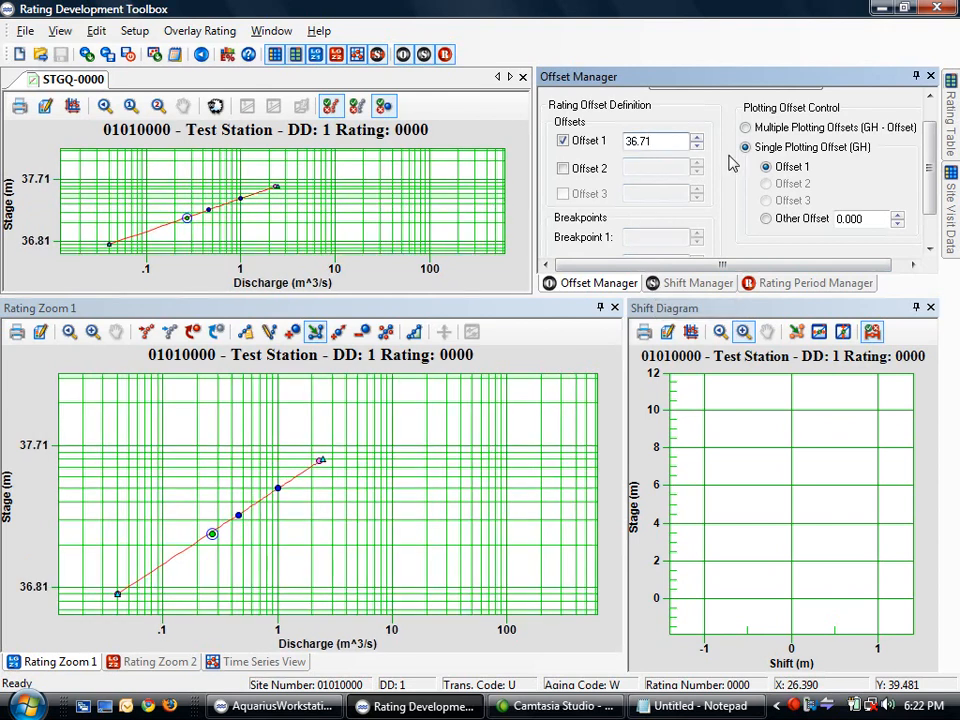
Set a 0.010 offset step, step Offset 1 to 36.730 and back to 36.710, and show error stats
scroll(740, 170, "down", 2)
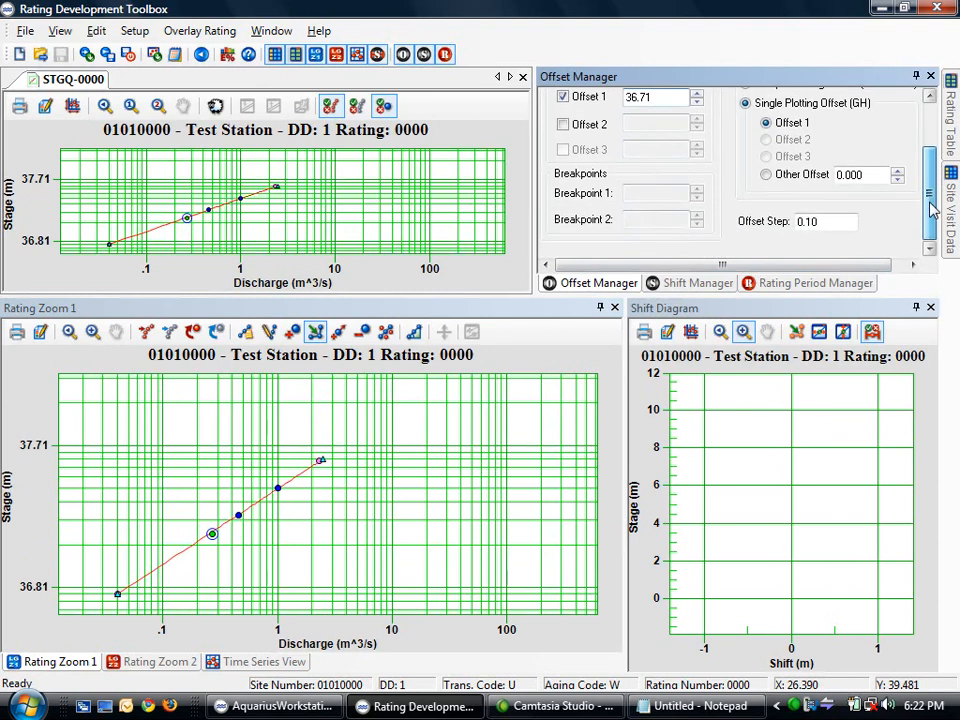
left_click(808, 227)
key("BackSpace")
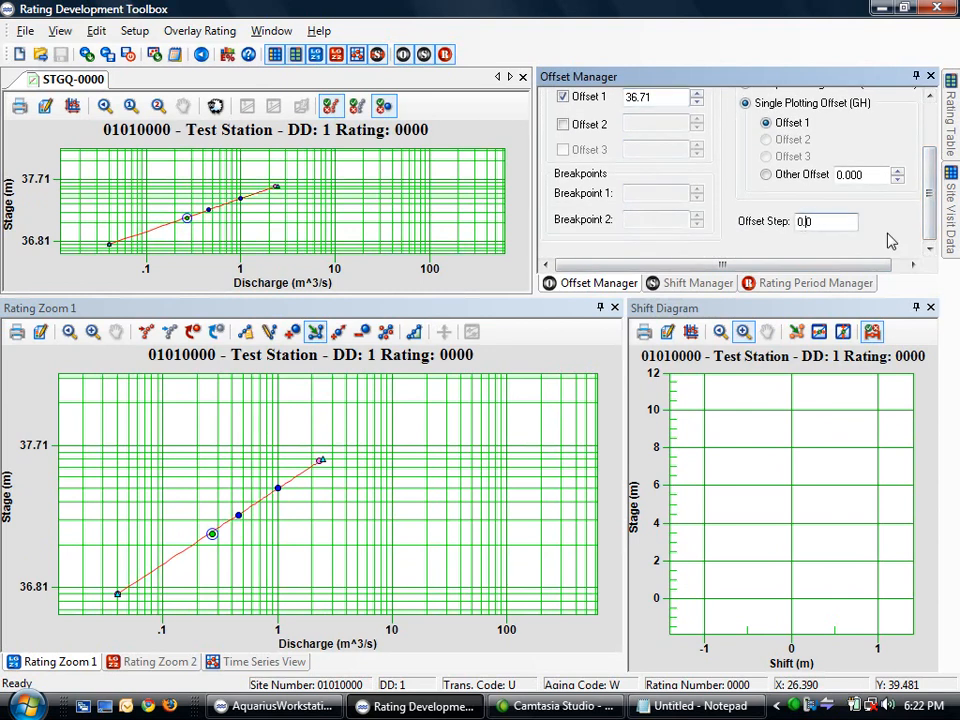
type("010")
left_click(697, 96)
left_click(697, 96)
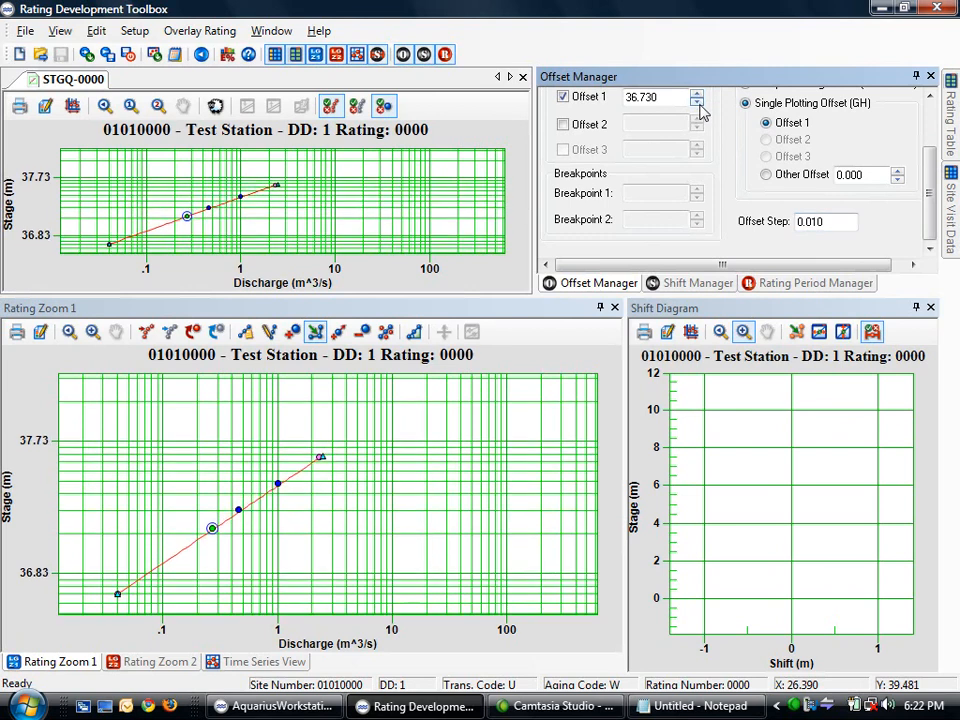
double_click(697, 104)
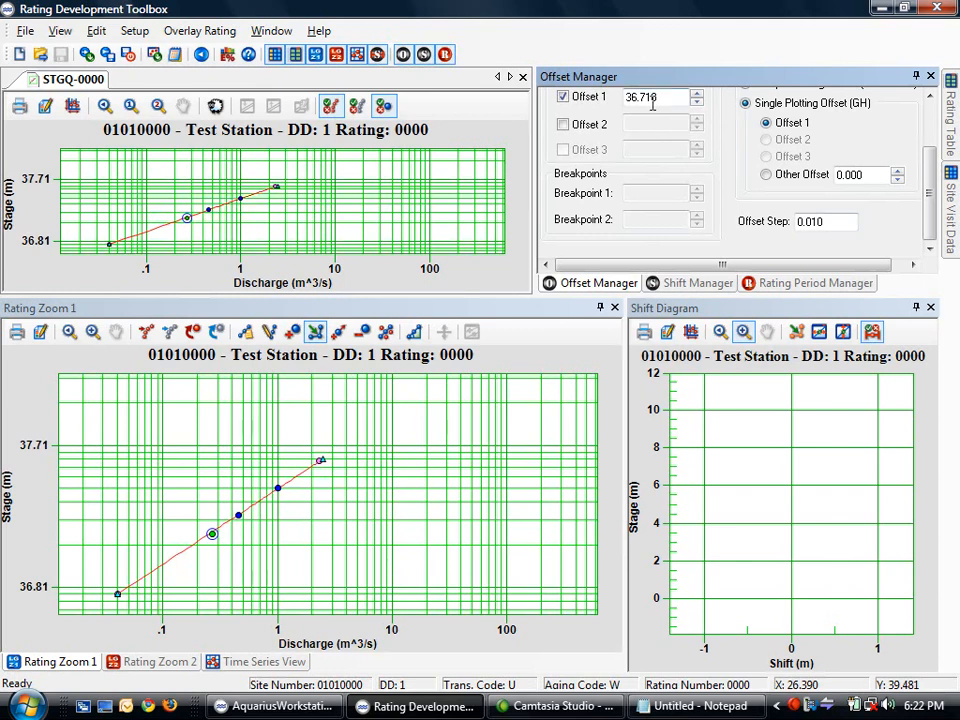
left_click(175, 54)
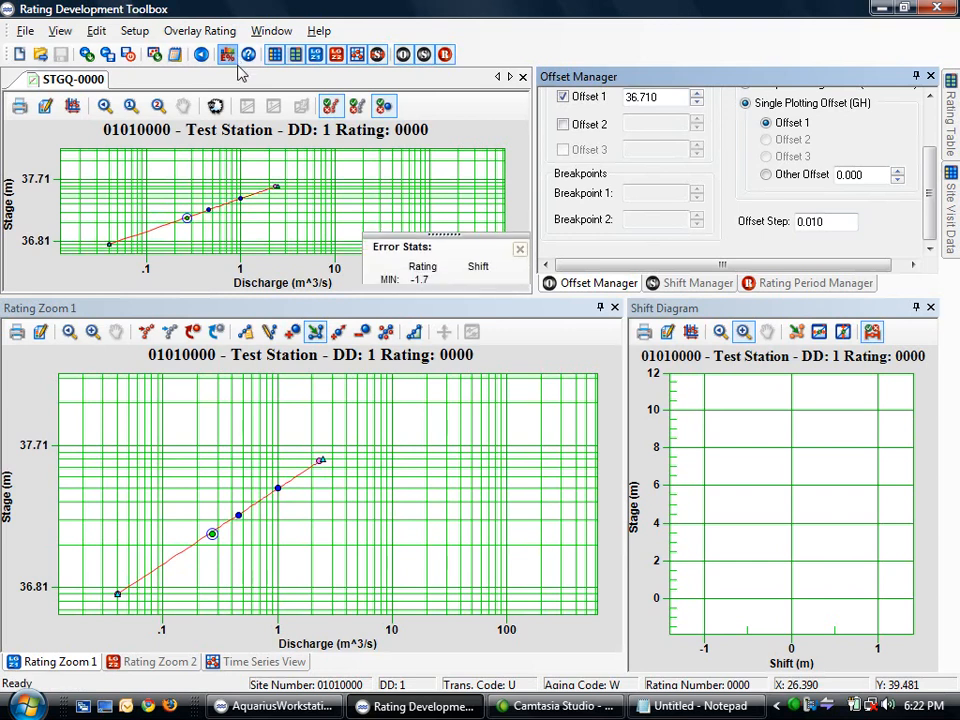
Compare error stats at Offset 1 values 36.700 and 36.720, return to 36.710, and close Error Stats
left_click(697, 103)
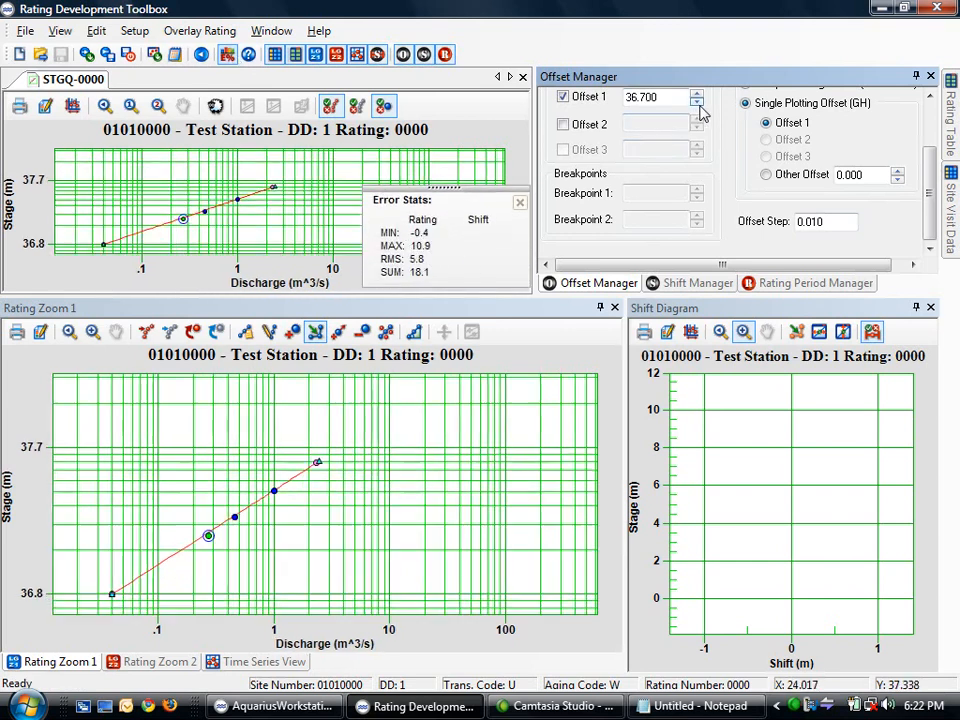
left_click(697, 94)
left_click(697, 94)
left_click(697, 103)
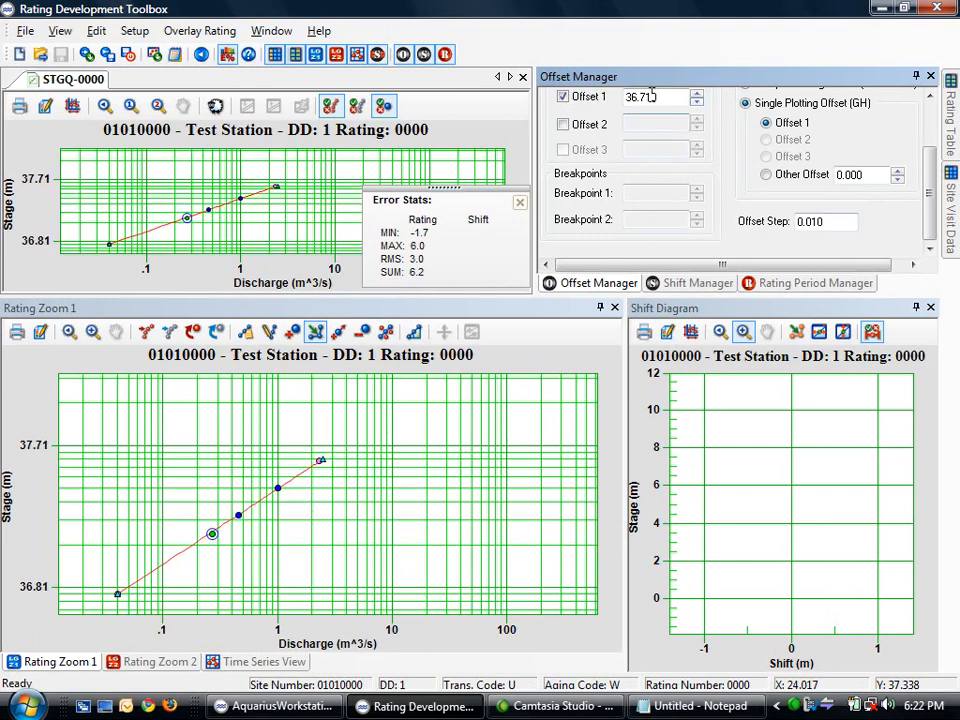
left_click(519, 203)
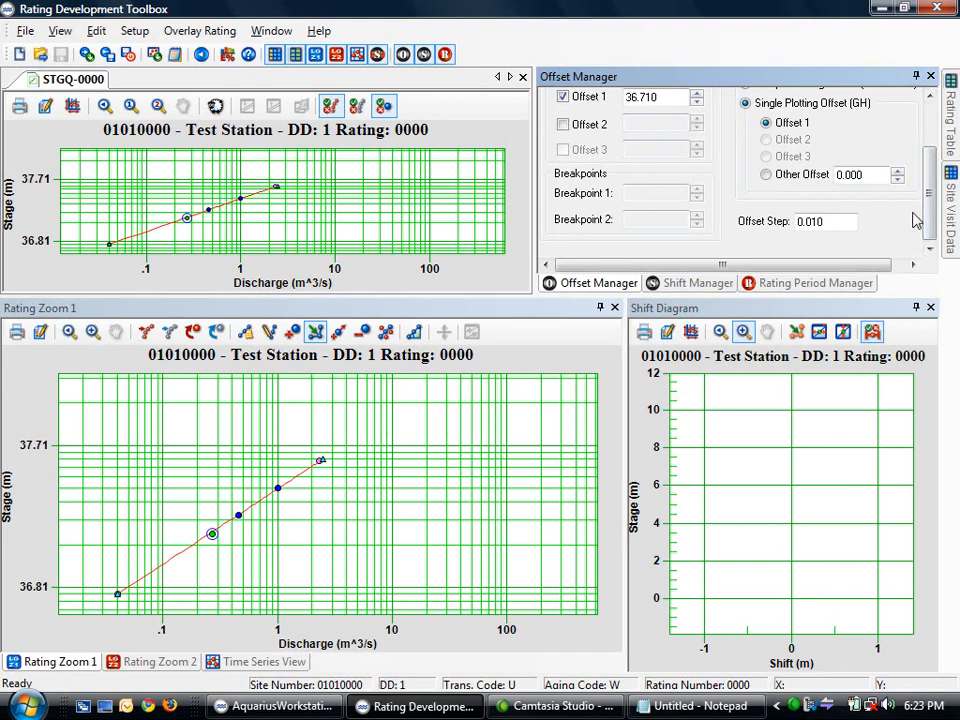
Widen the rating table to check slope and equation, then hide it and show Rating Zoom 2
mouse_move(953, 130)
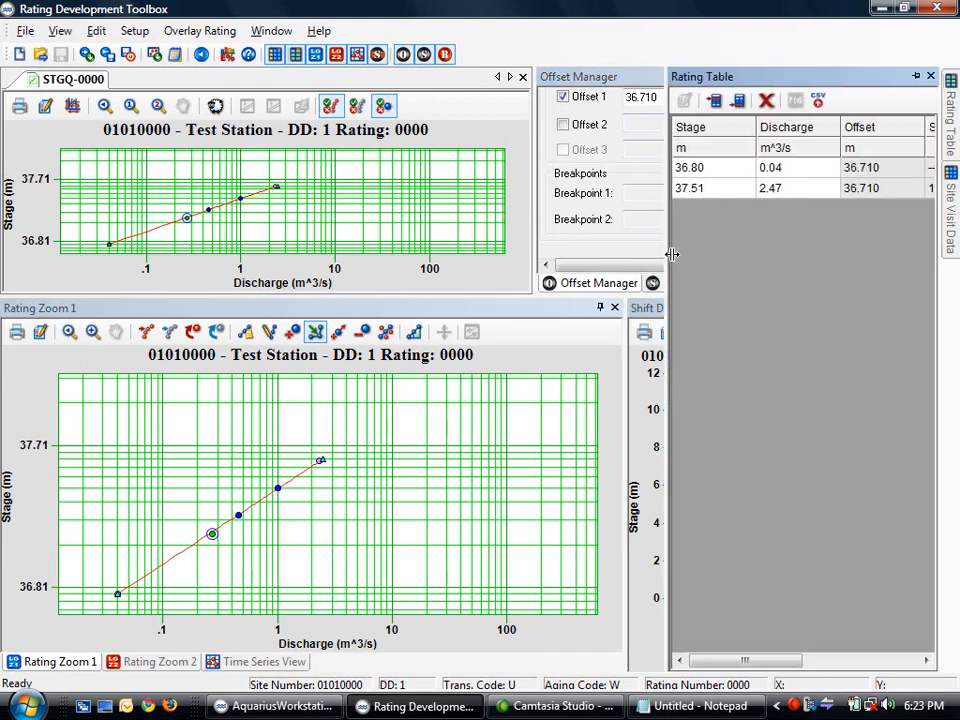
left_click_drag(665, 243, 409, 243)
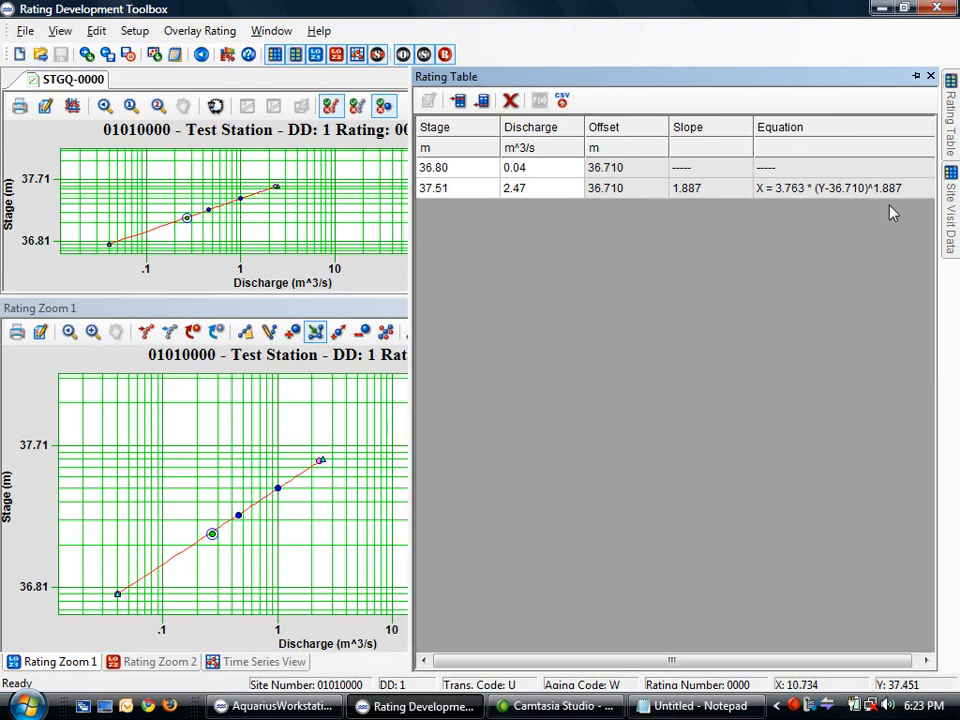
left_click(201, 316)
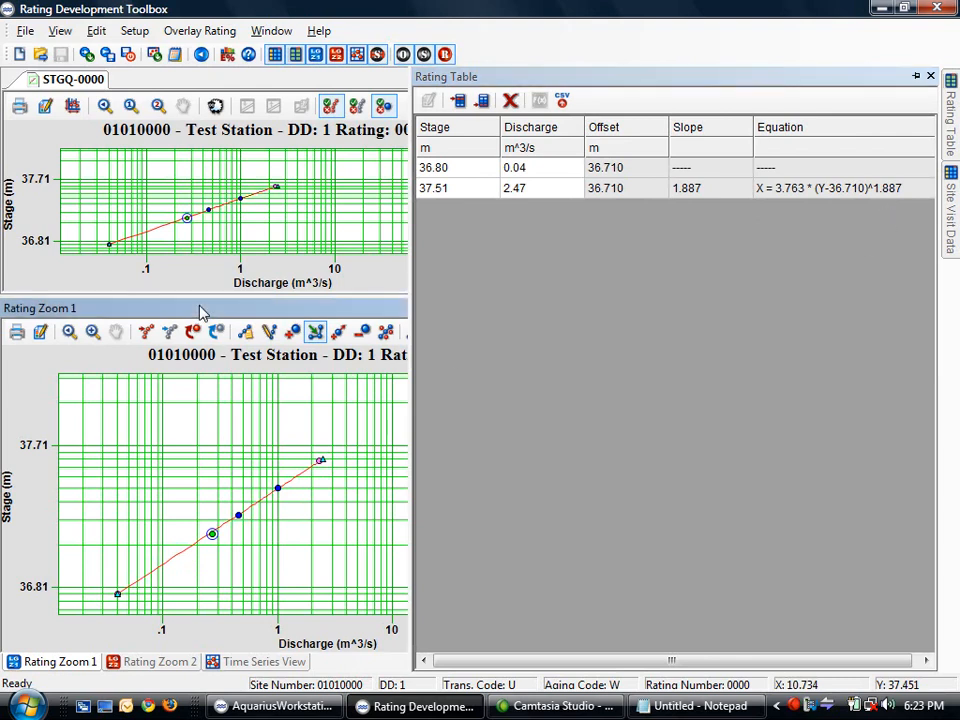
left_click(163, 658)
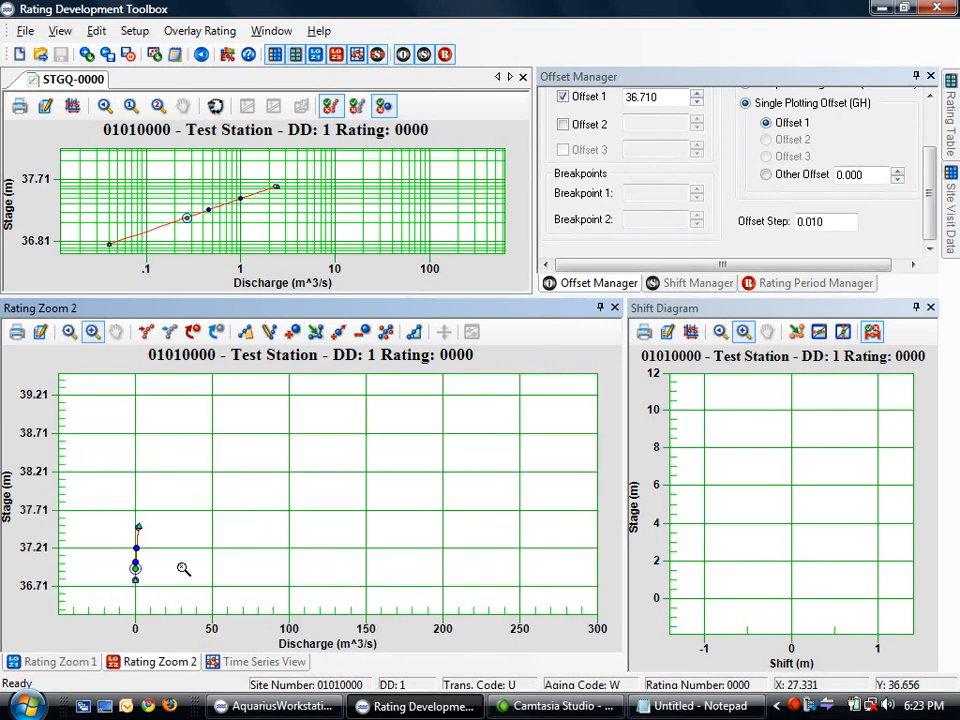
Zoom in and drag the curve's upper end point toward the top measurement, then show Rating Zoom 1
left_click_drag(148, 517, 129, 598)
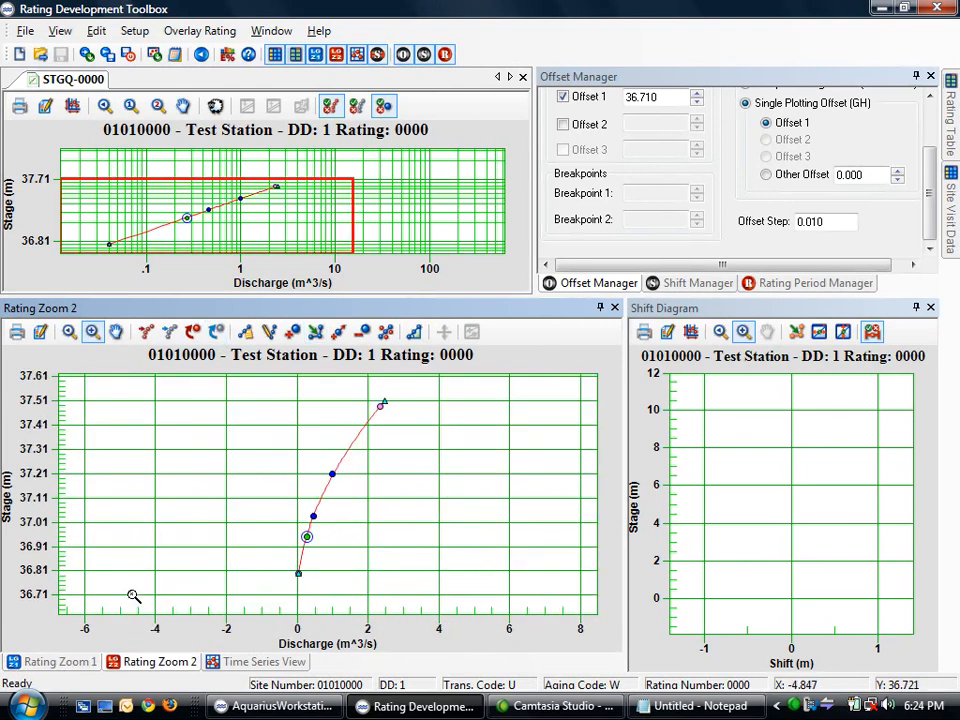
left_click_drag(400, 396, 294, 576)
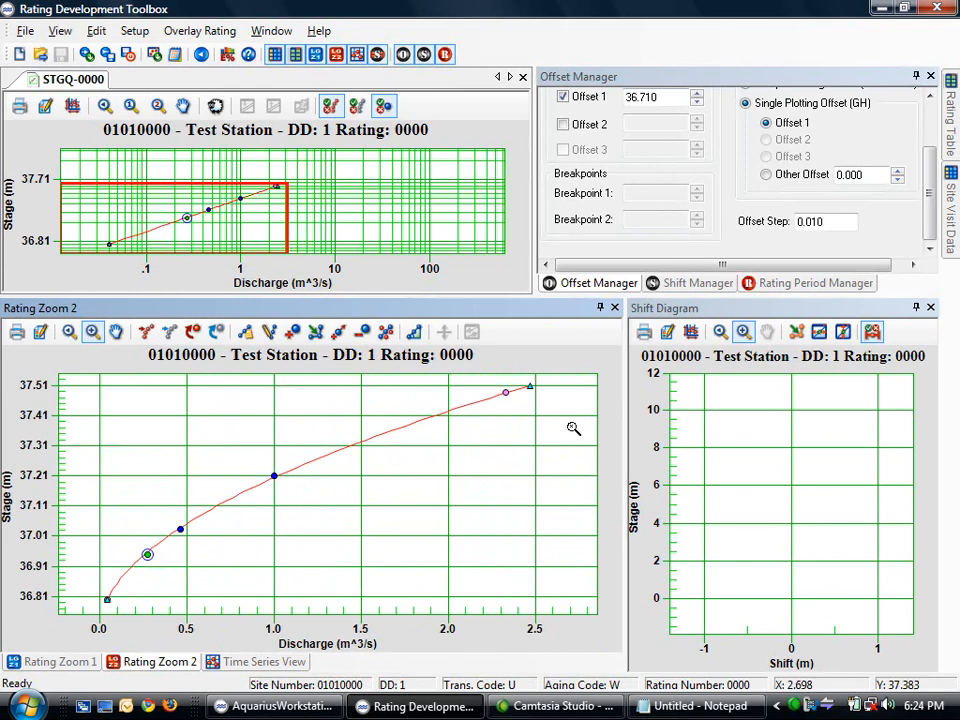
left_click(315, 331)
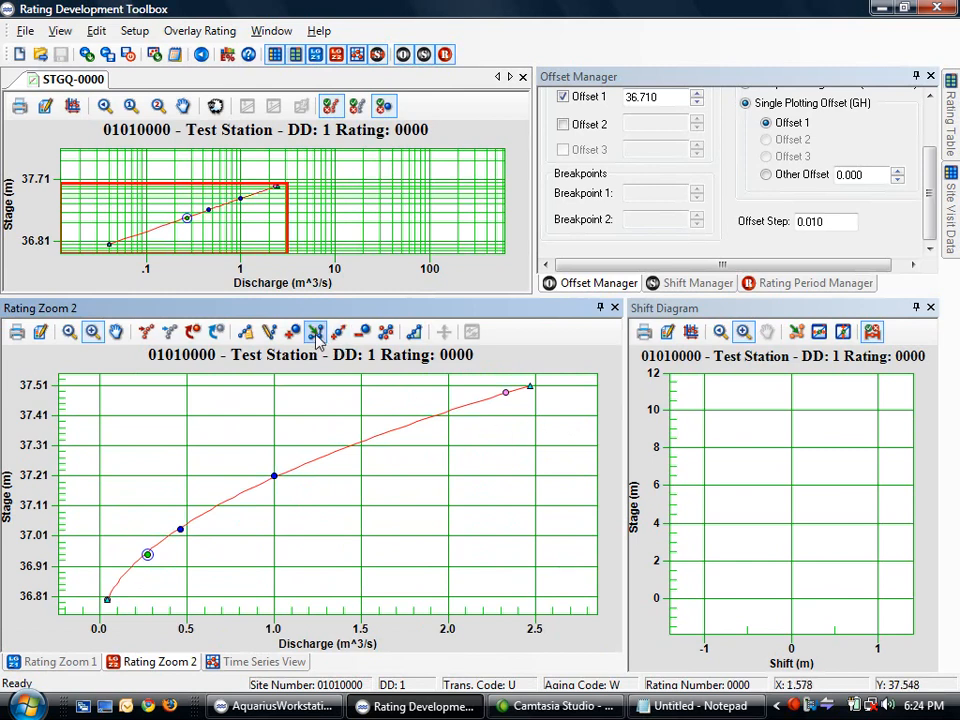
left_click_drag(532, 390, 507, 393)
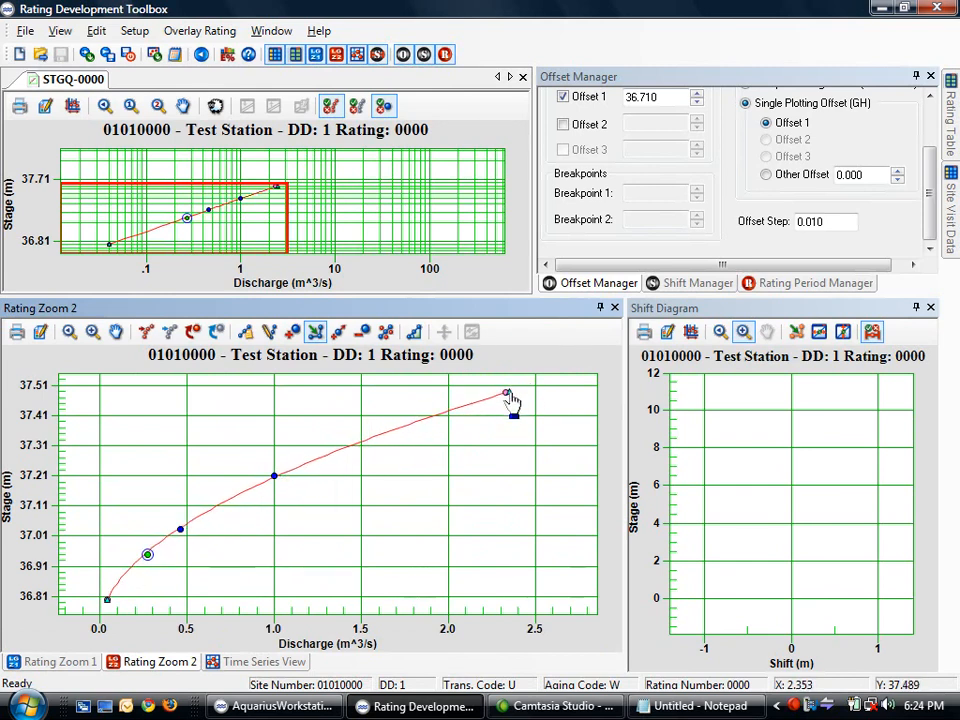
left_click(509, 393)
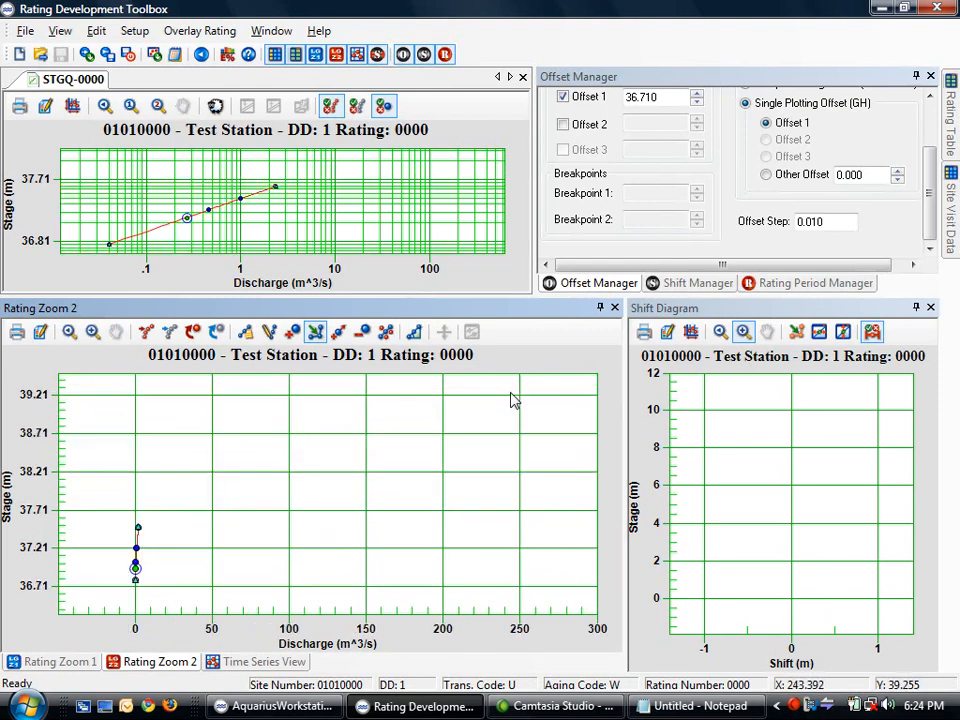
left_click(62, 662)
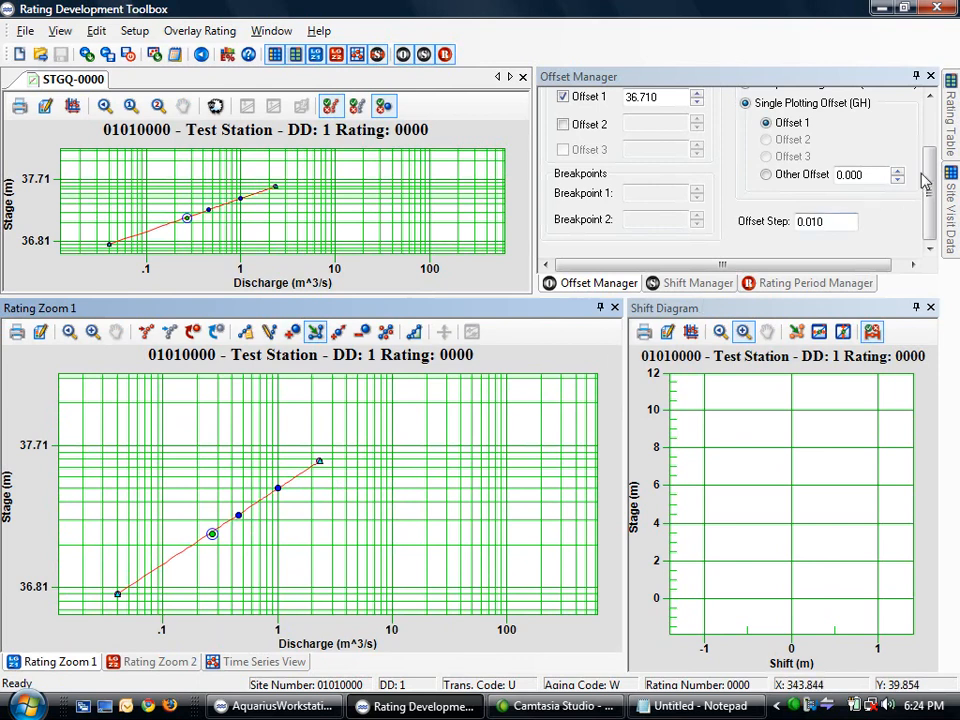
Bring up the Rating Period Manager beside the stage time series
scroll(930, 172, "up", 1)
left_click_drag(930, 172, 935, 140)
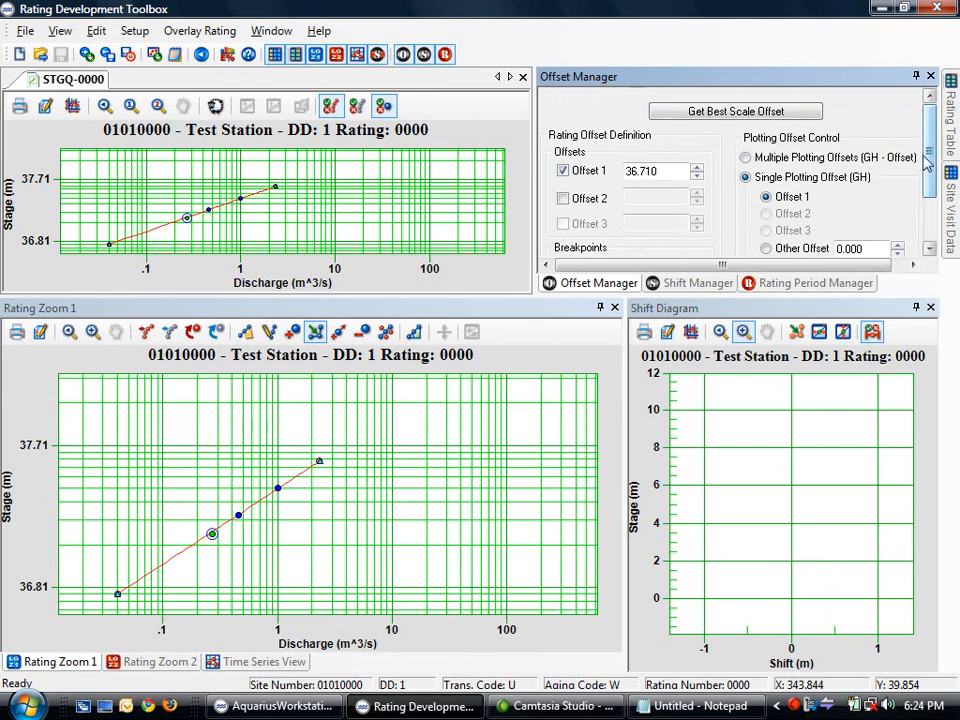
left_click(849, 287)
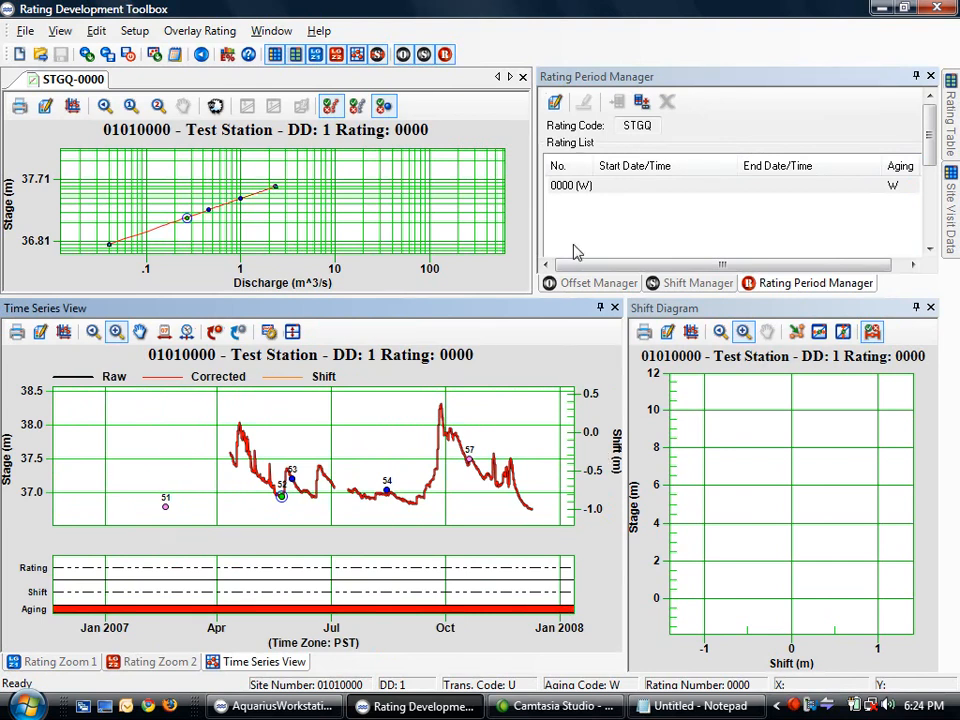
Enable a rating period for rating 0000 starting 01/01/2007
double_click(617, 186)
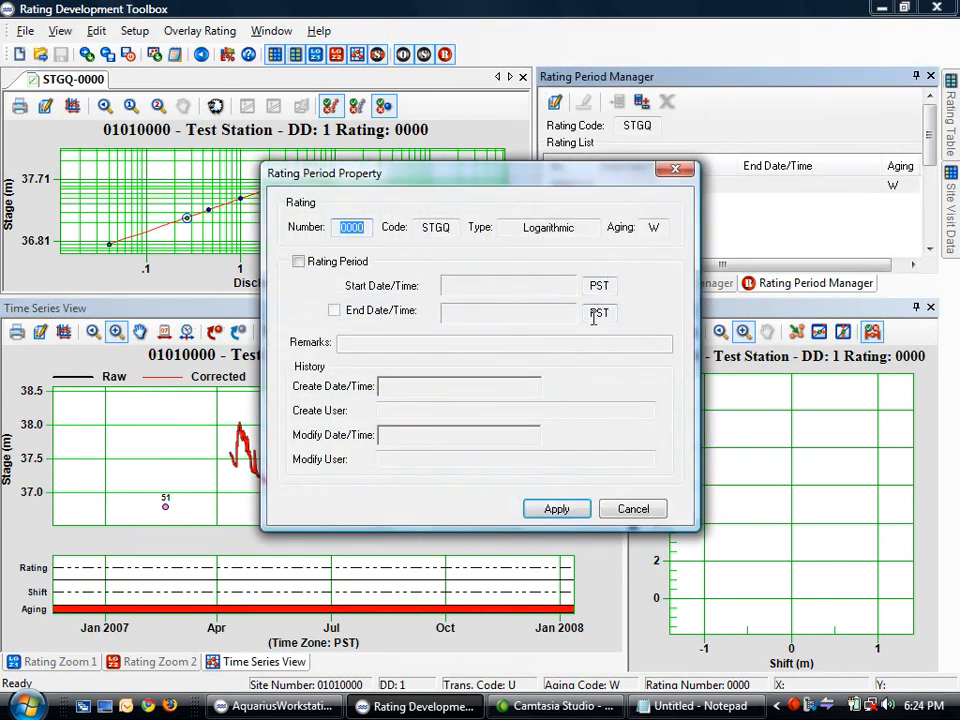
left_click(298, 261)
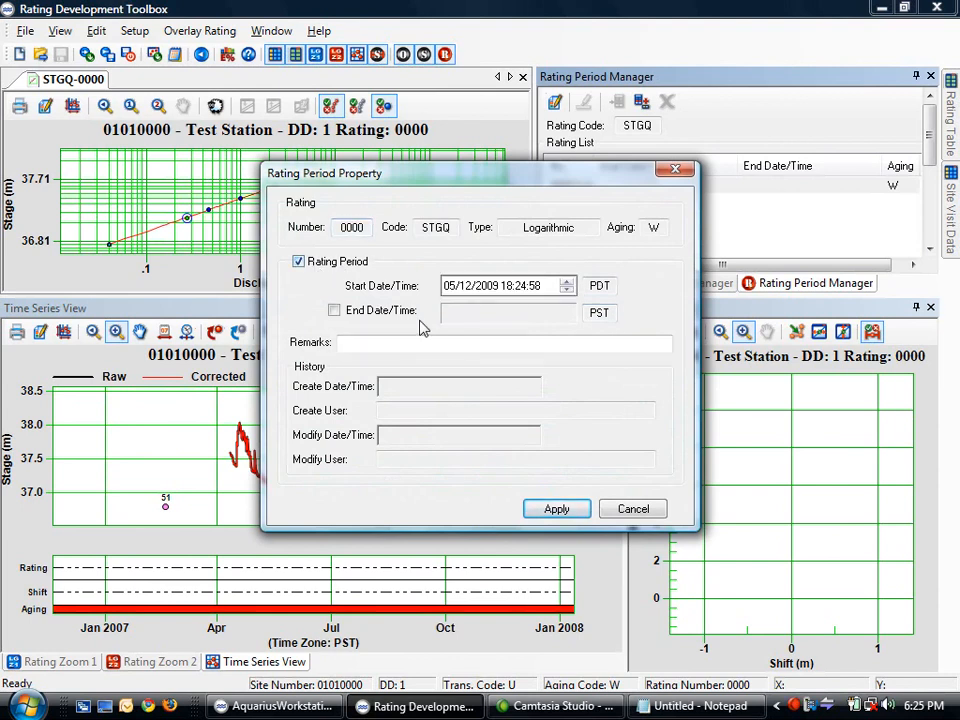
left_click(453, 288)
type("01")
left_click(467, 288)
type("01")
left_click(483, 286)
left_click(567, 290)
left_click(567, 290)
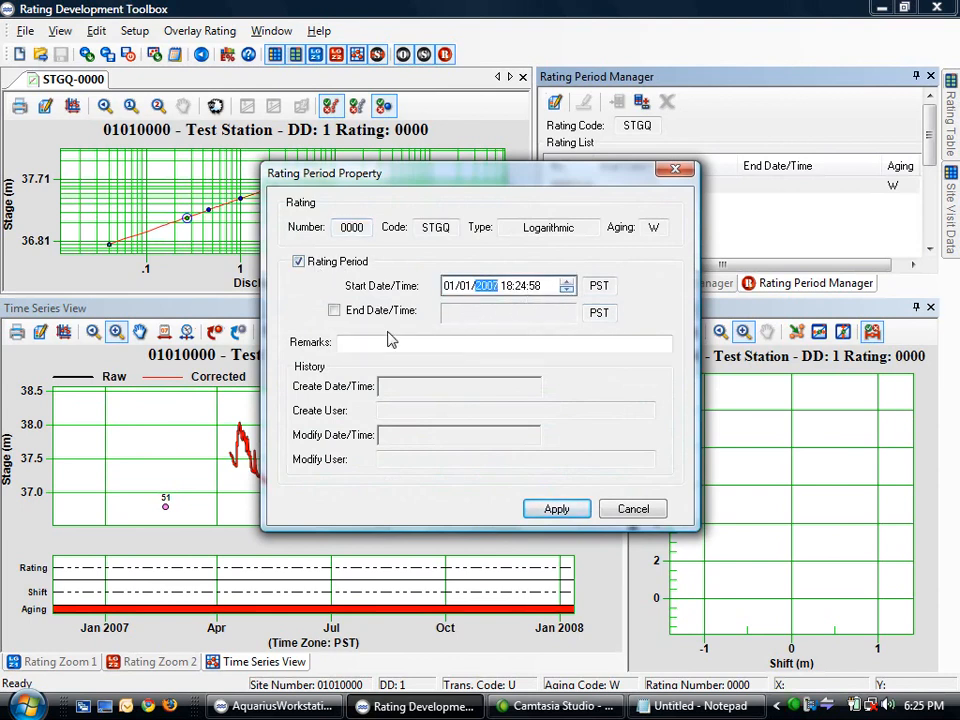
Enable an end date for the period and set it to 01/01/2008
left_click(334, 311)
left_click(452, 314)
type("01")
left_click(467, 314)
type("01/2007 17:25:06")
left_click(485, 314)
left_click(567, 318)
left_click(567, 318)
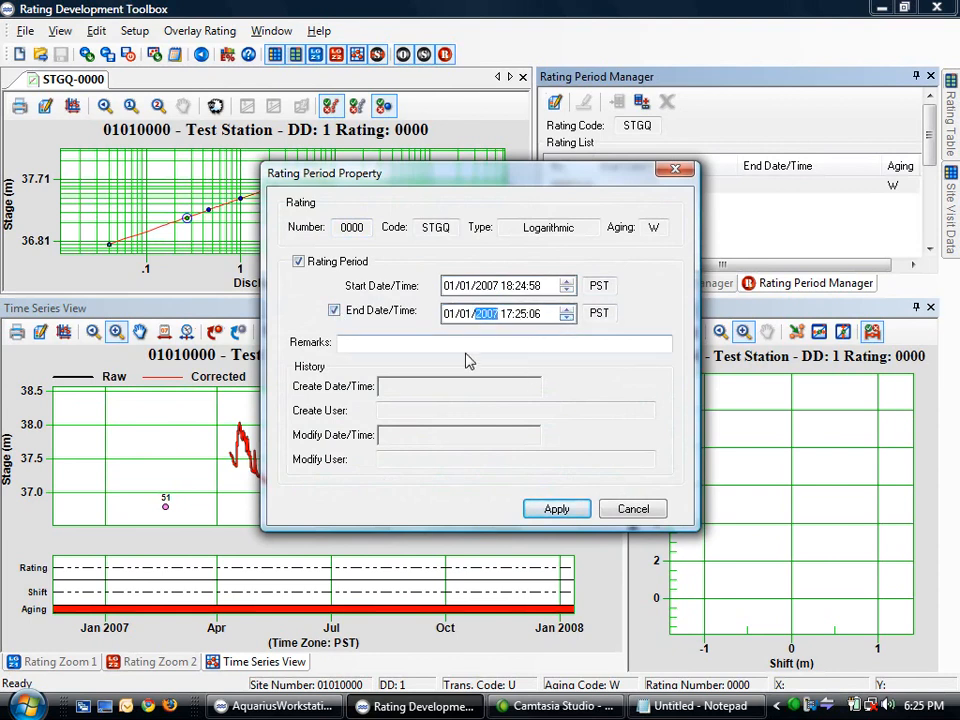
left_click(566, 309)
left_click(385, 344)
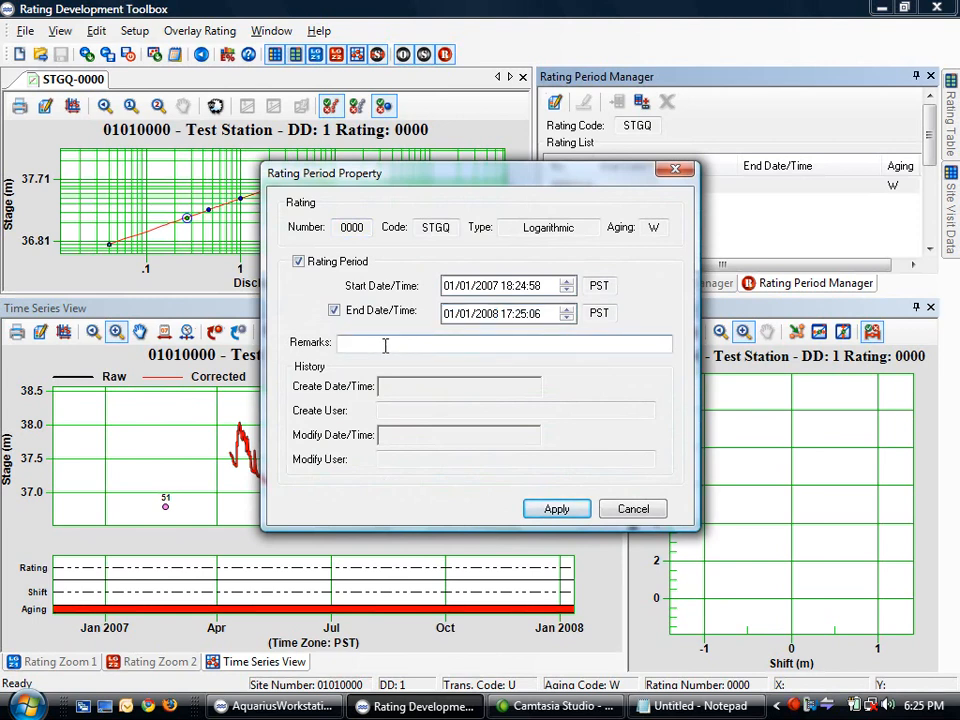
Point out rating number 0000 and code STGQ, then apply the new rating period
double_click(364, 228)
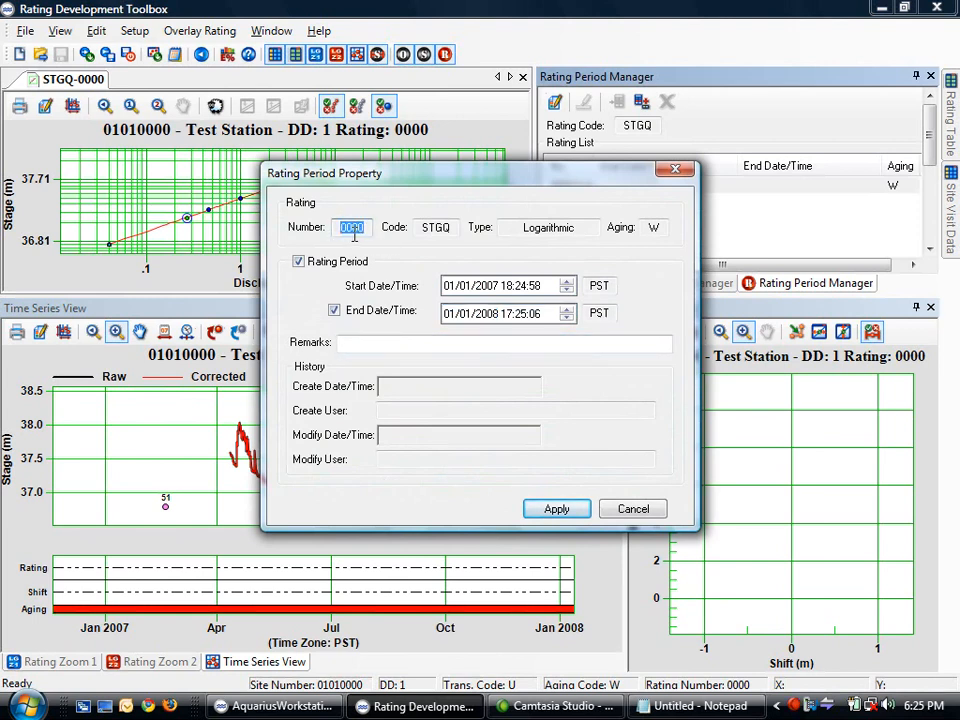
left_click(366, 227)
double_click(432, 228)
left_click(430, 230)
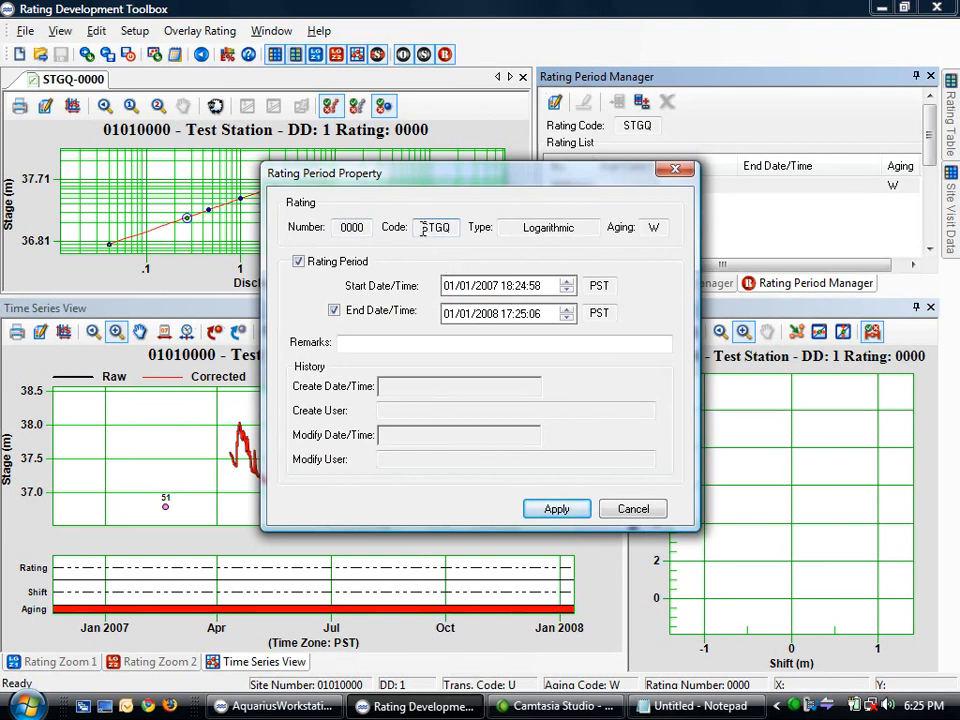
left_click(556, 509)
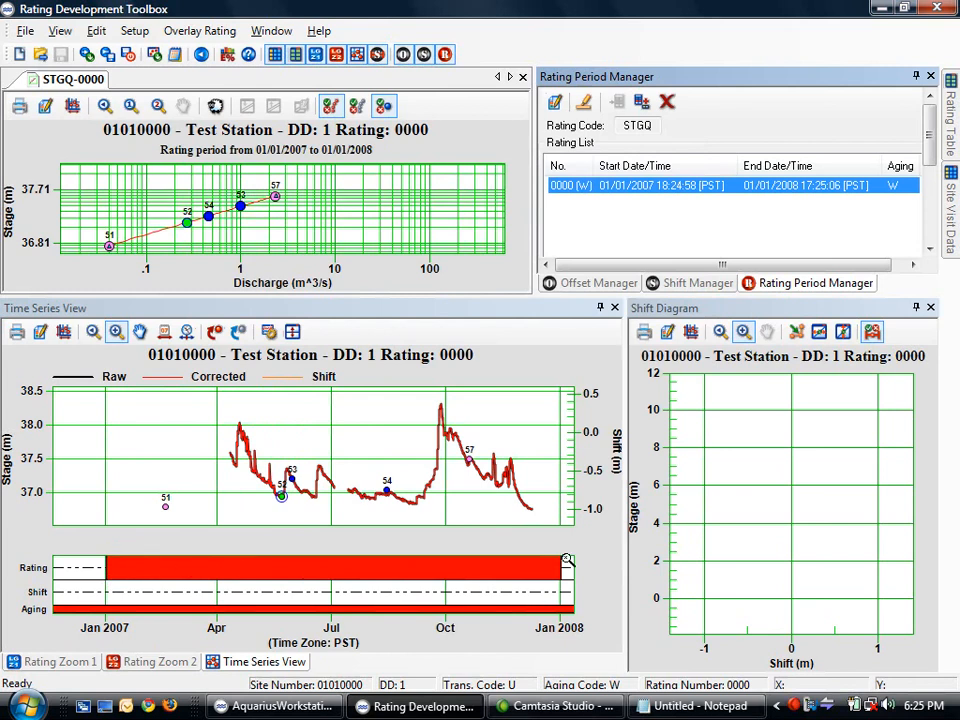
Drag rating 0000's period edges to 04/05/2007–12/16/2007, then return to the log-scale Rating Zoom 1
left_click(165, 334)
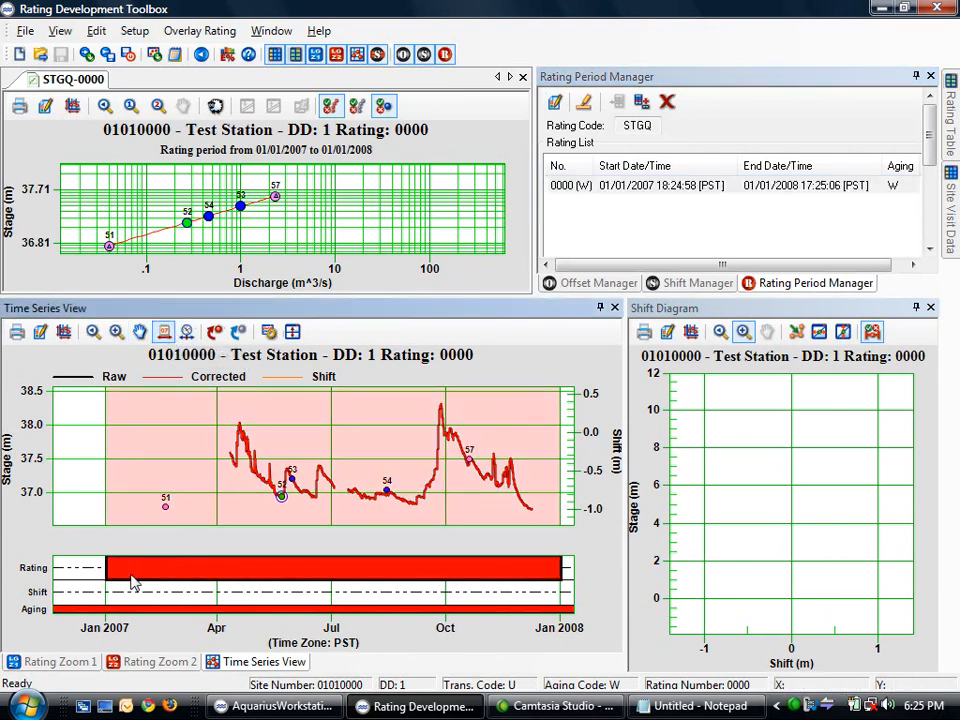
left_click_drag(107, 568, 224, 578)
left_click_drag(561, 568, 540, 568)
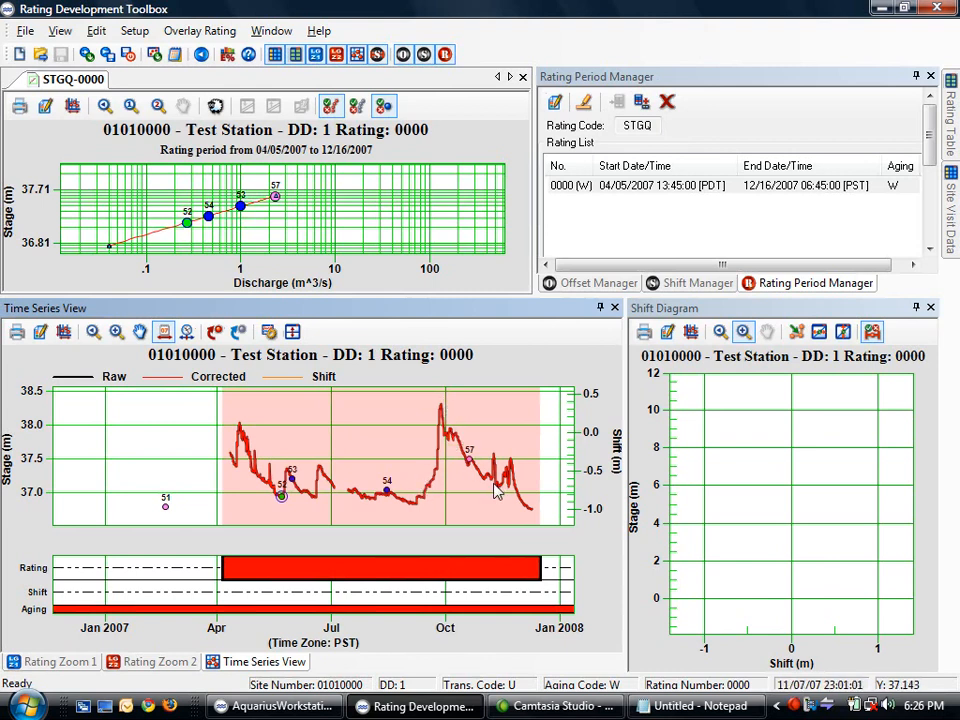
left_click(160, 664)
left_click(55, 663)
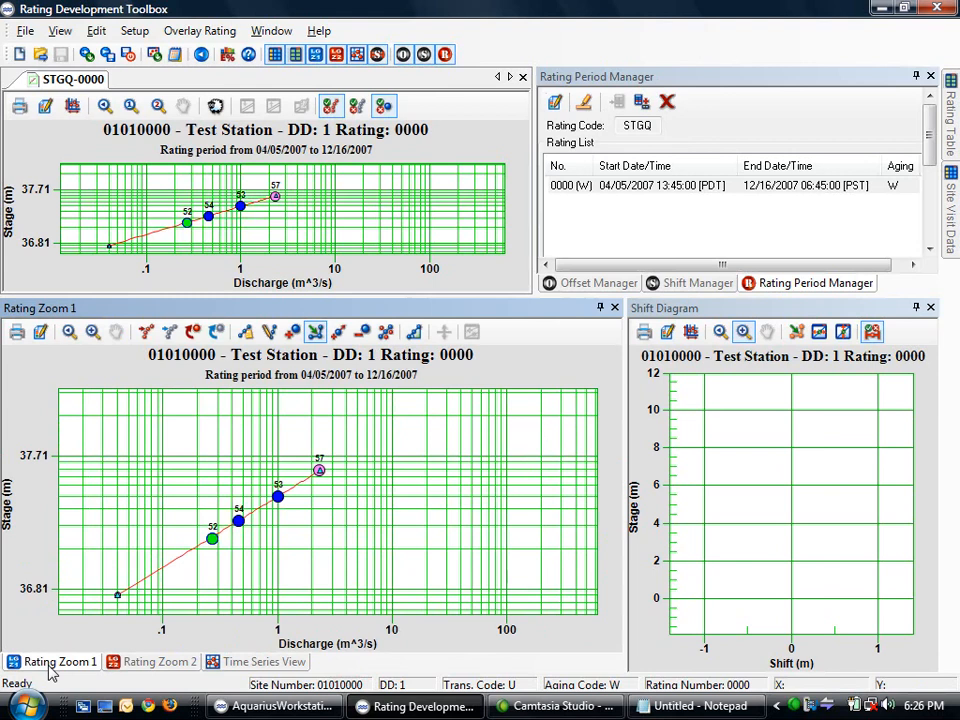
Show all measurements, select the three high-flow points, unselect measurements 52–54, and return to Offset Manager
left_click(358, 108)
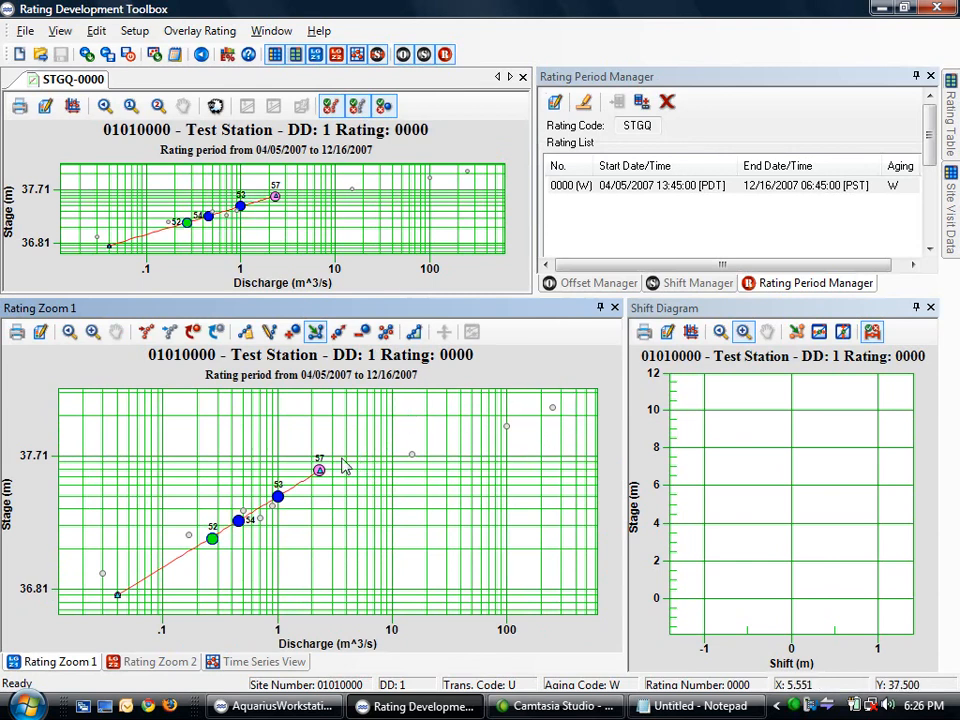
left_click(193, 332)
left_click_drag(575, 396, 389, 484)
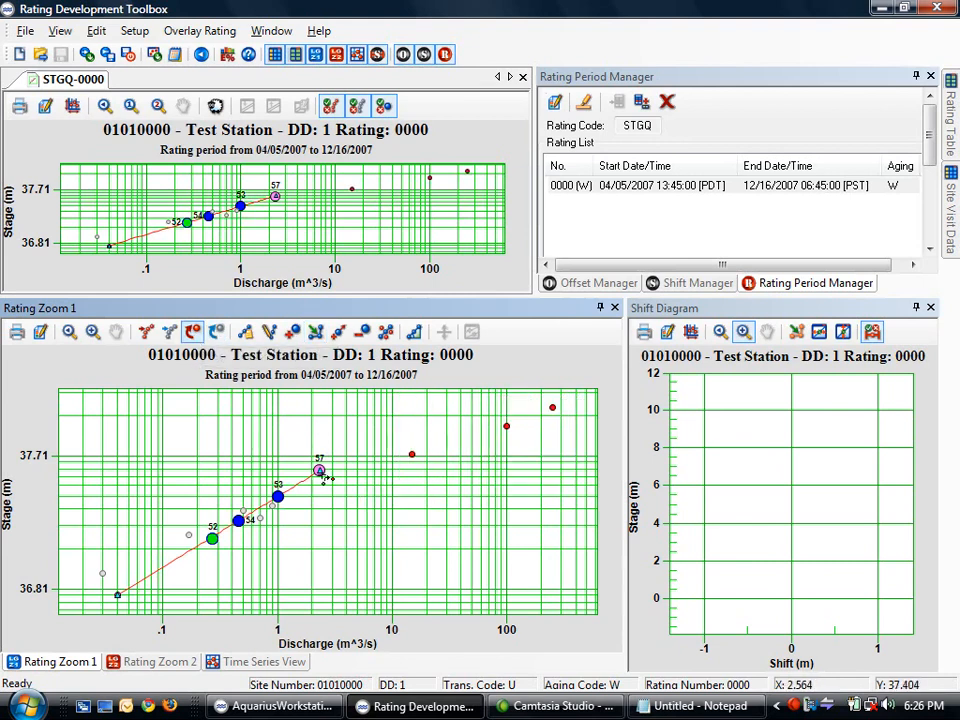
left_click(216, 332)
left_click_drag(304, 487, 94, 615)
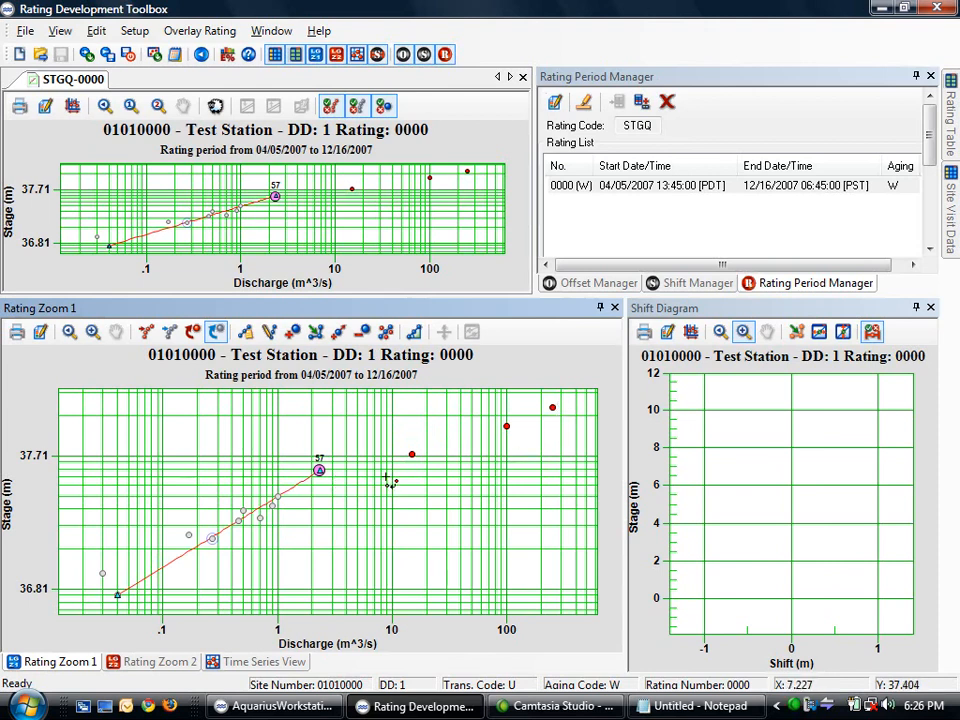
left_click(607, 286)
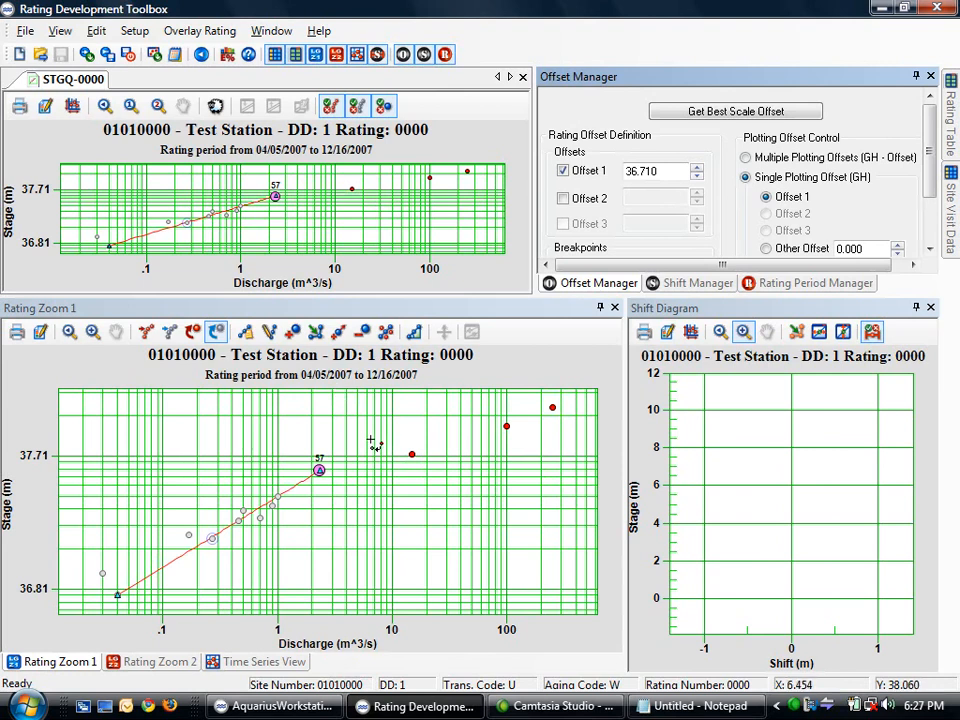
Add a second offset with breakpoint 1 raised to 37.49
left_click(563, 199)
left_click_drag(928, 165, 928, 210)
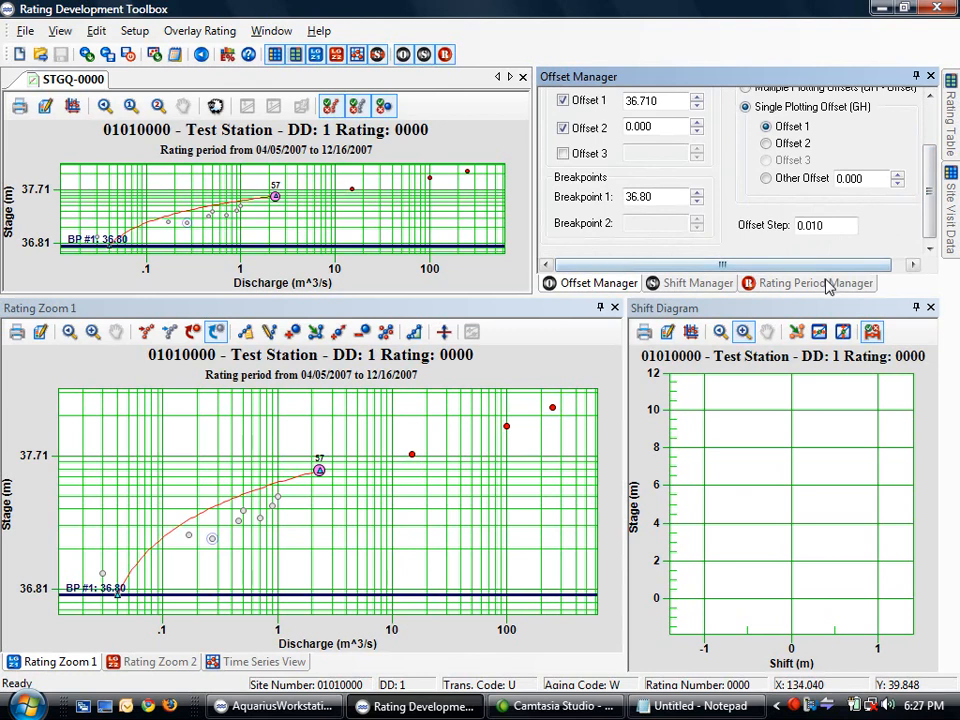
left_click(697, 196)
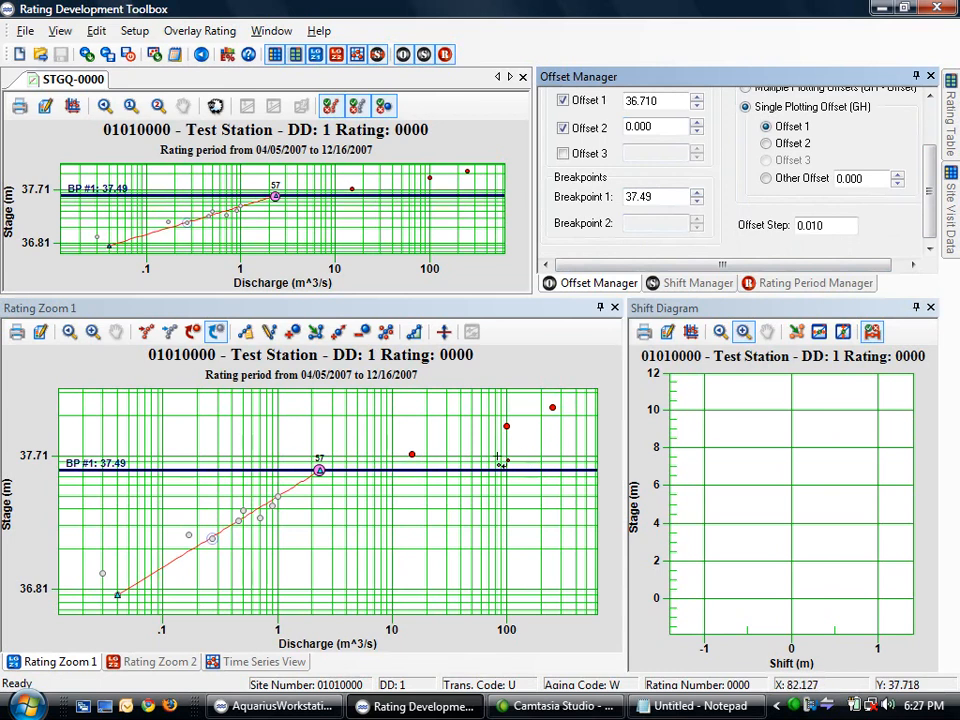
left_click(292, 332)
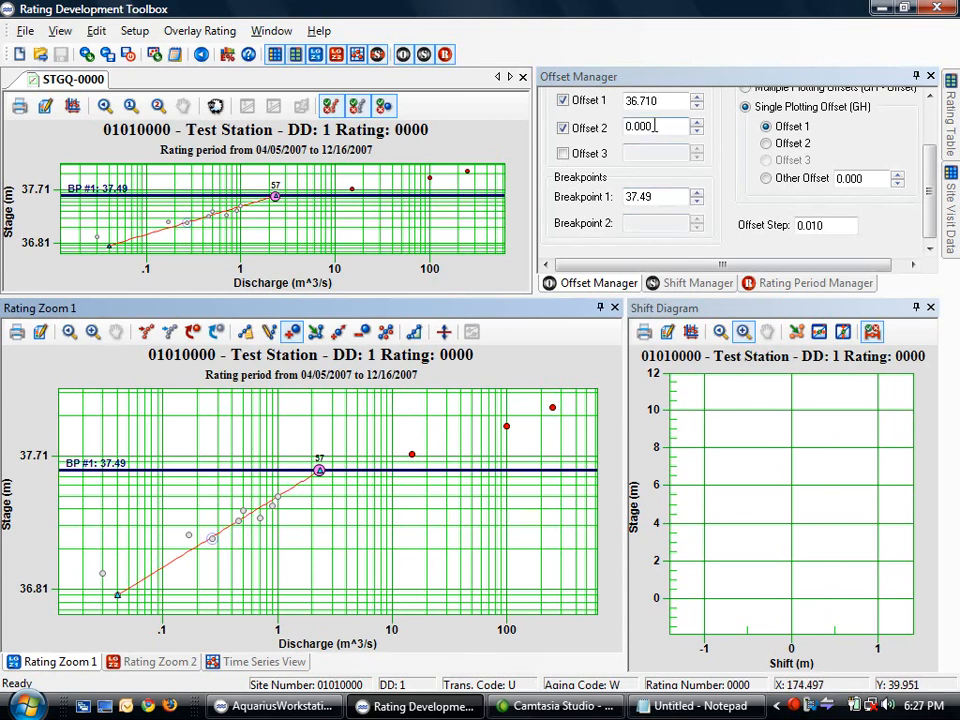
Plot stages against the second offset and set Offset 2 to 36.8
left_click(766, 143)
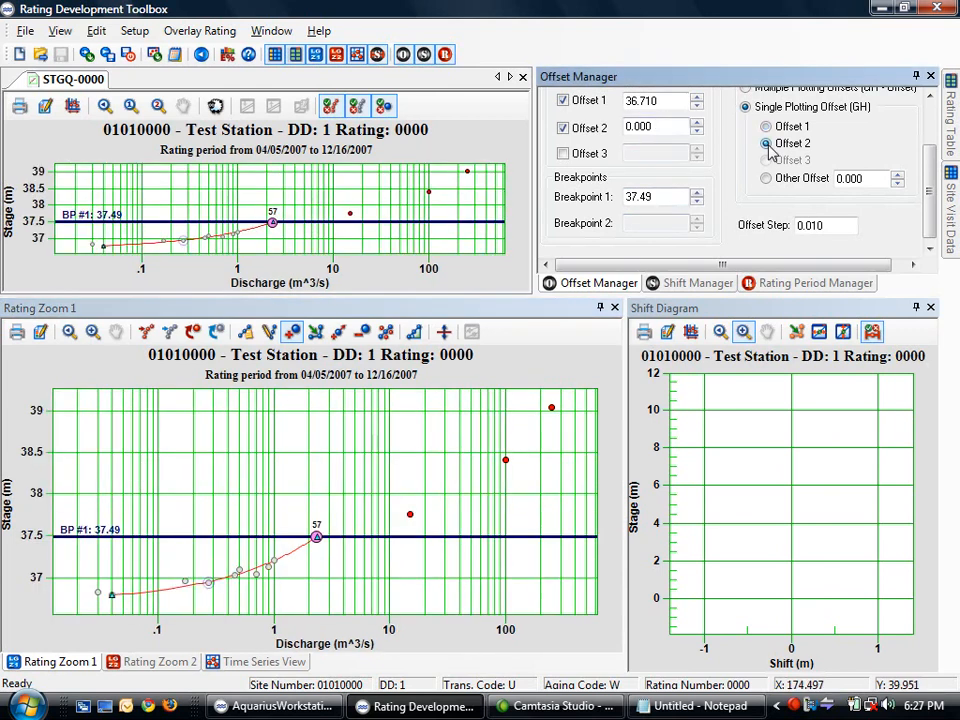
left_click_drag(664, 125, 607, 135)
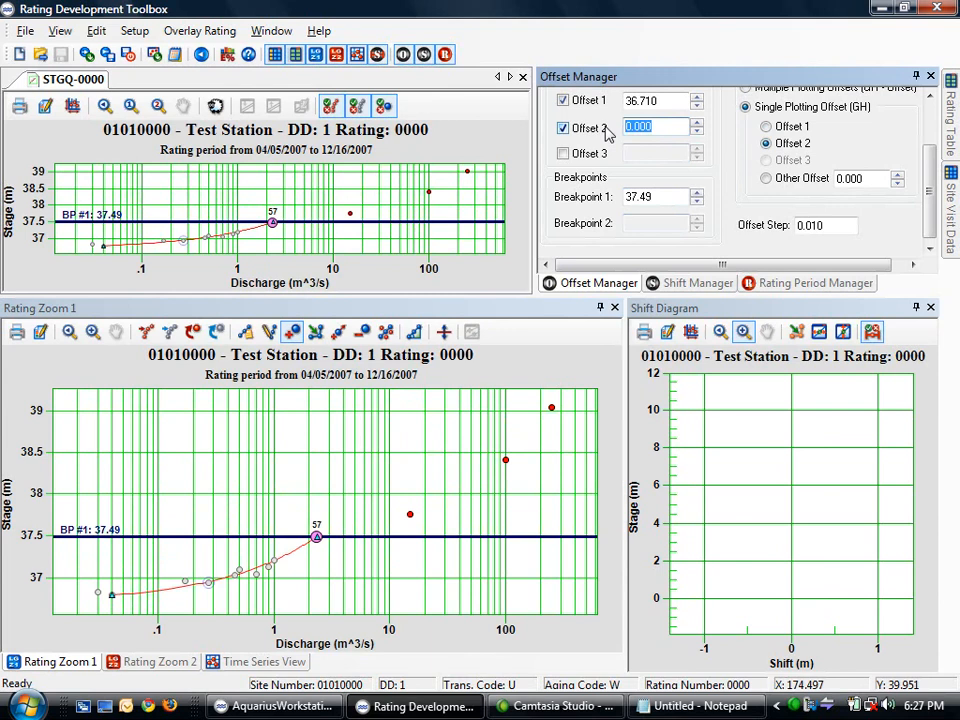
type("36.8")
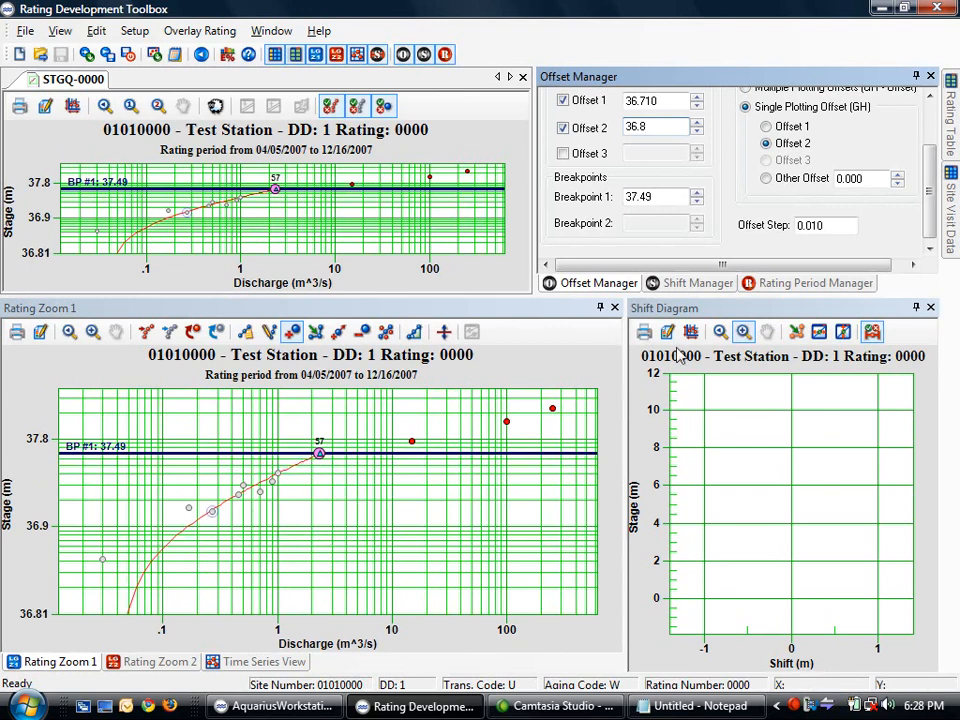
left_click_drag(930, 197, 933, 185)
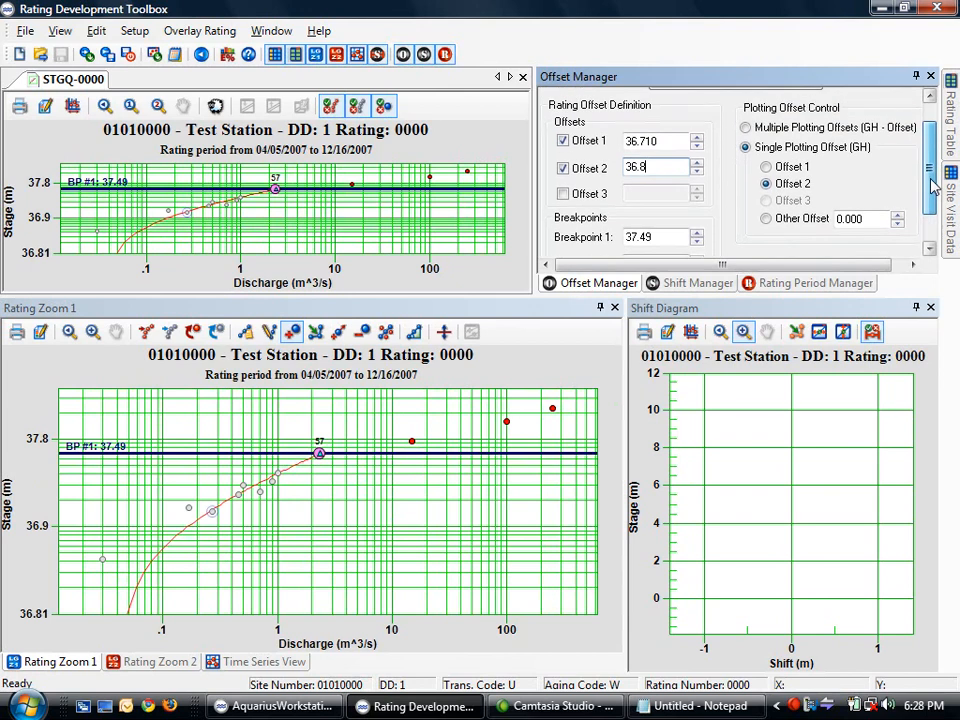
Use multiple plotting offsets, make the highest measurement a control point, and raise Offset 2 toward 36.970
left_click(746, 131)
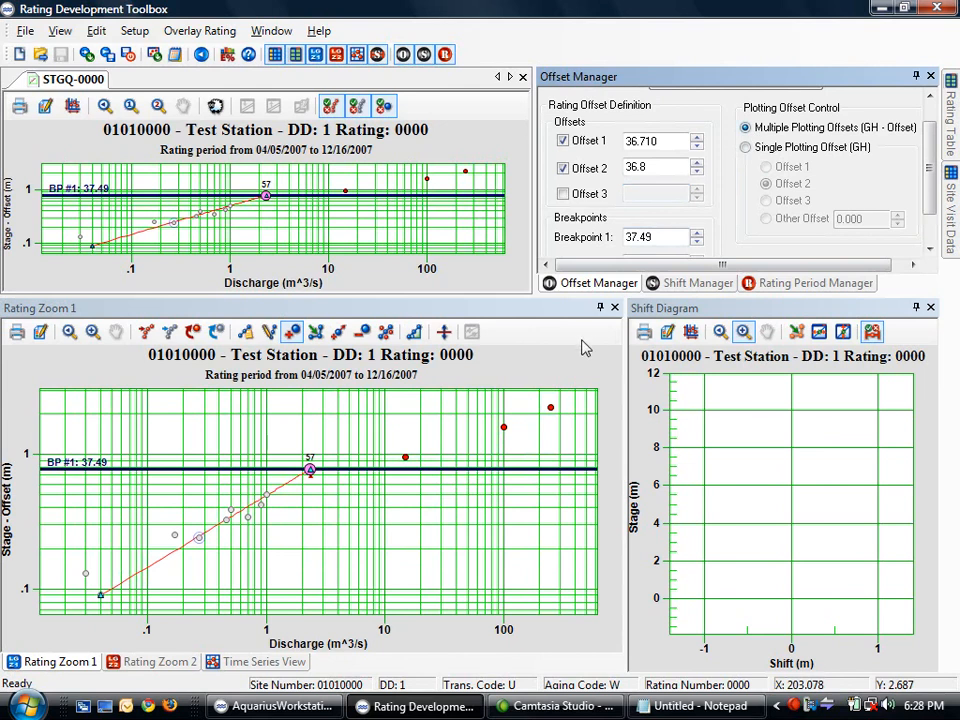
left_click(551, 408)
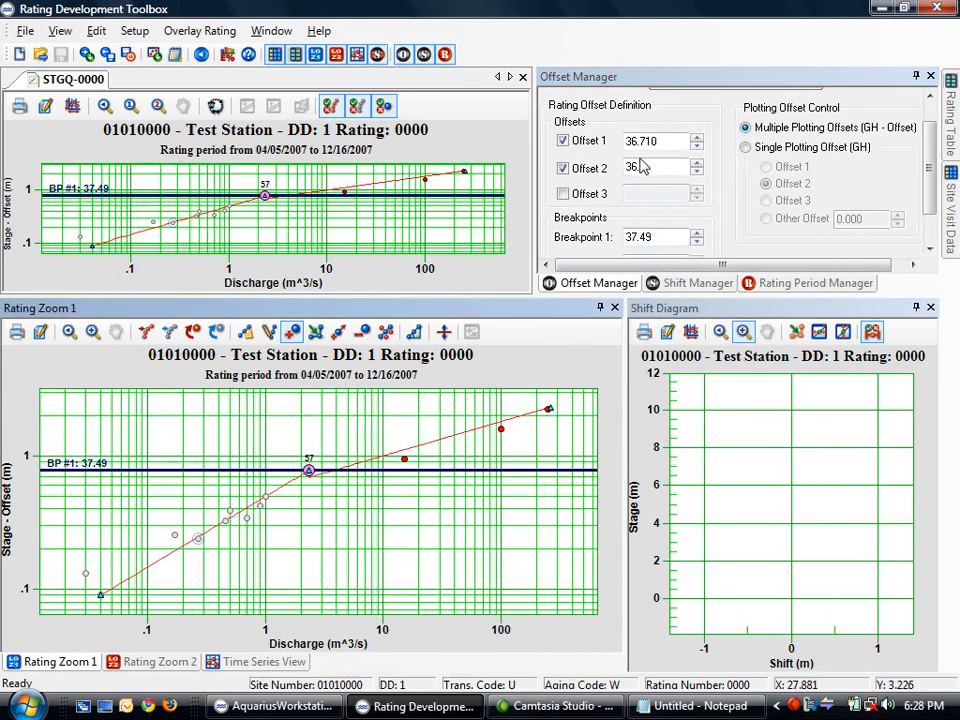
left_click(696, 165)
left_click(696, 165)
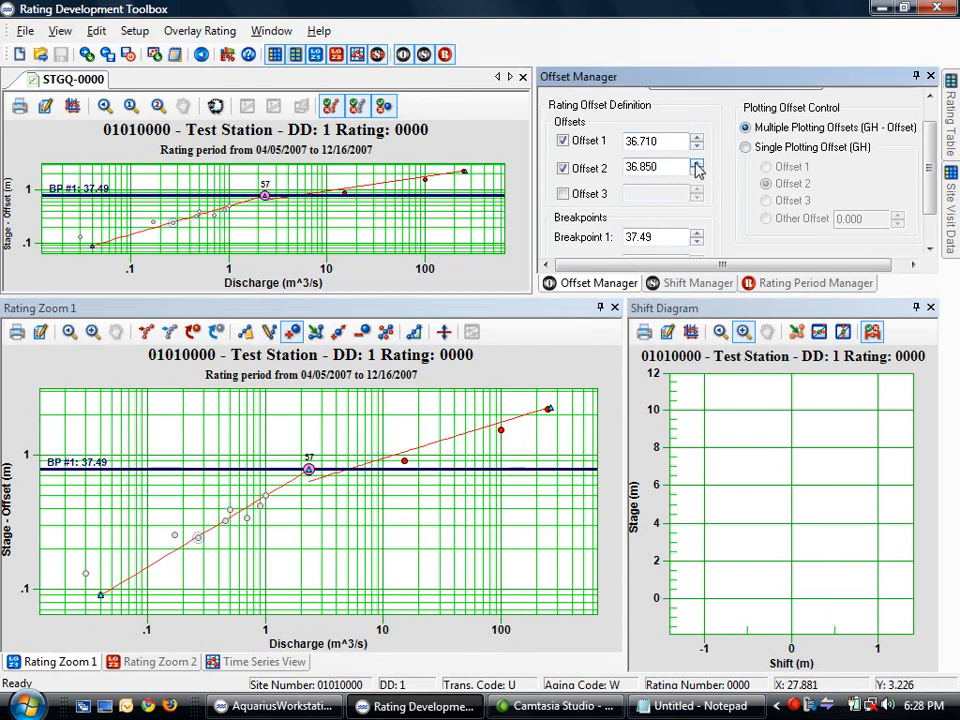
left_click(696, 165)
left_click(696, 165)
left_click(696, 165)
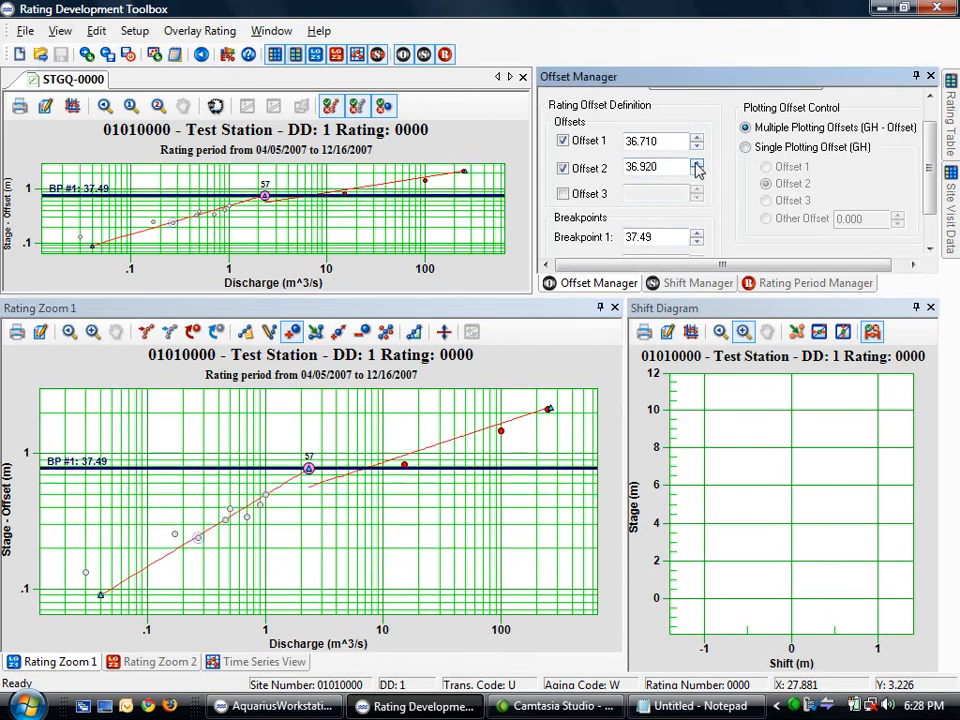
left_click(696, 165)
left_click(696, 165)
left_click(696, 165)
left_click(696, 165)
left_click(696, 165)
left_click(696, 165)
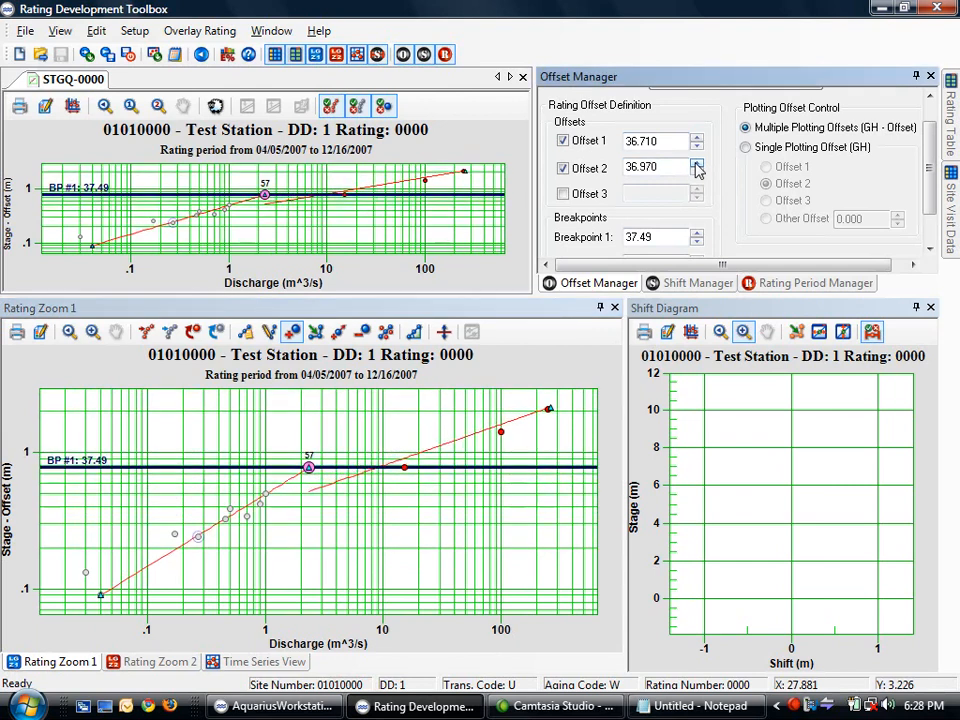
Plot stages against a single offset again and raise Offset 2 to 37.120
left_click(746, 147)
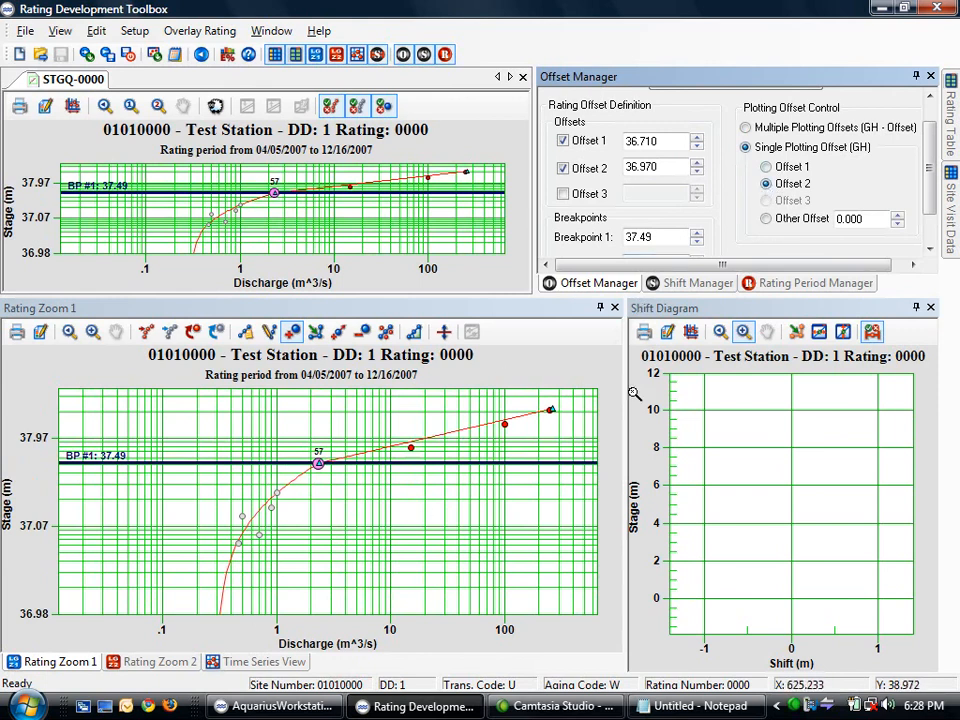
left_click(697, 167)
left_click(697, 167)
left_click(697, 167)
left_click(697, 167)
left_click(697, 167)
left_click(697, 167)
left_click(697, 167)
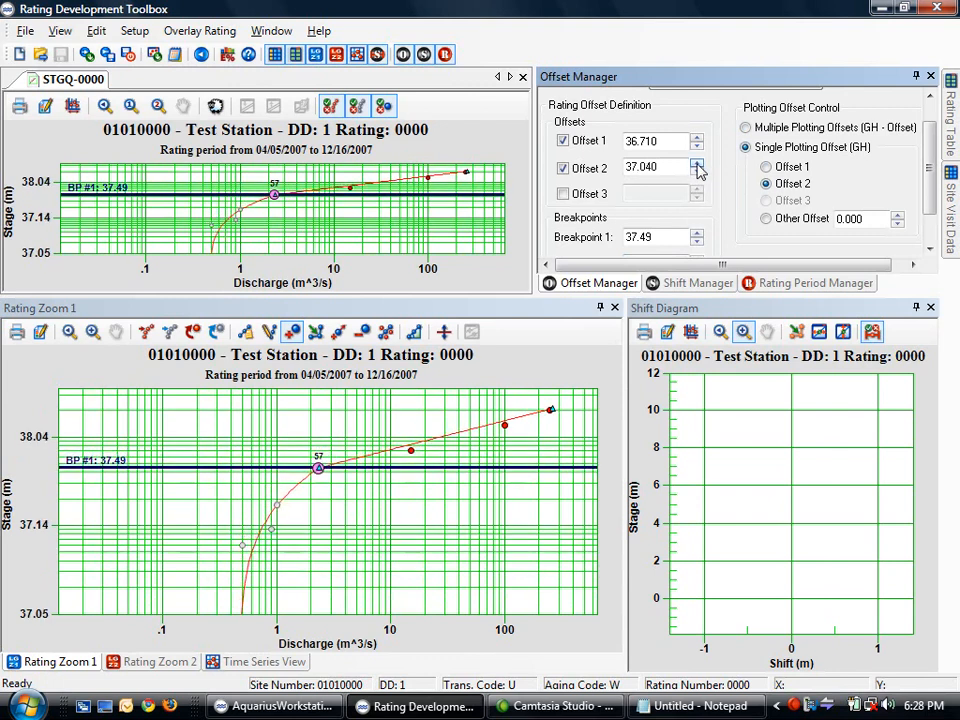
left_click(697, 167)
left_click(697, 167)
left_click(697, 167)
left_click(697, 167)
left_click(697, 167)
left_click(697, 167)
left_click(697, 167)
left_click(697, 167)
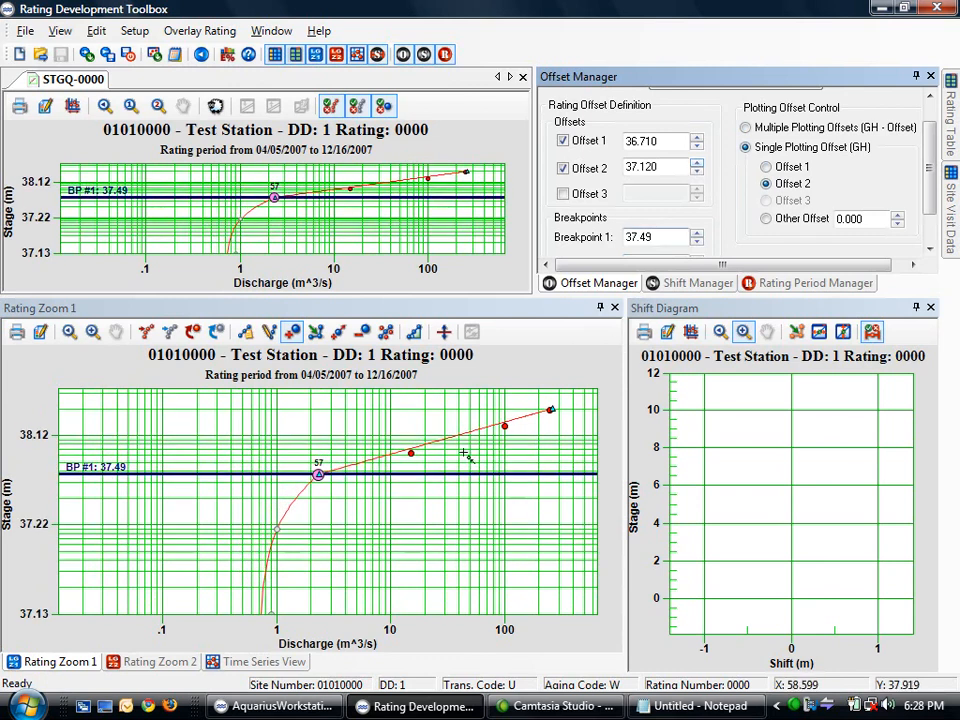
Check measurement 34's details, set a 0.10 offset step, and bring Offset 2 to 37.30
left_click(410, 454)
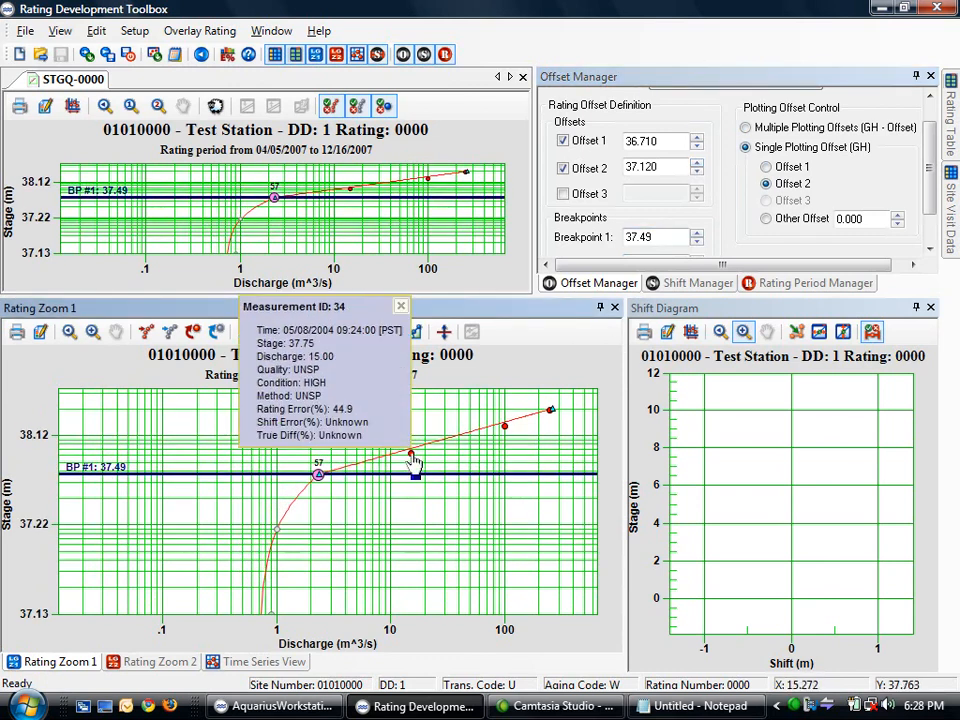
left_click(400, 307)
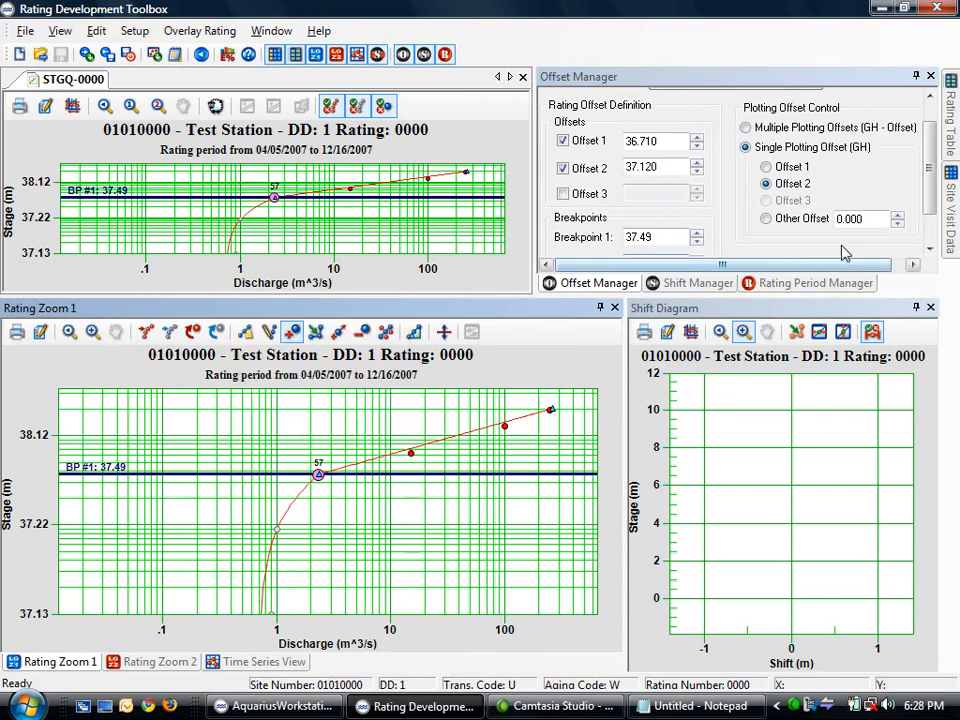
scroll(931, 231, "down", 2)
left_click(812, 222)
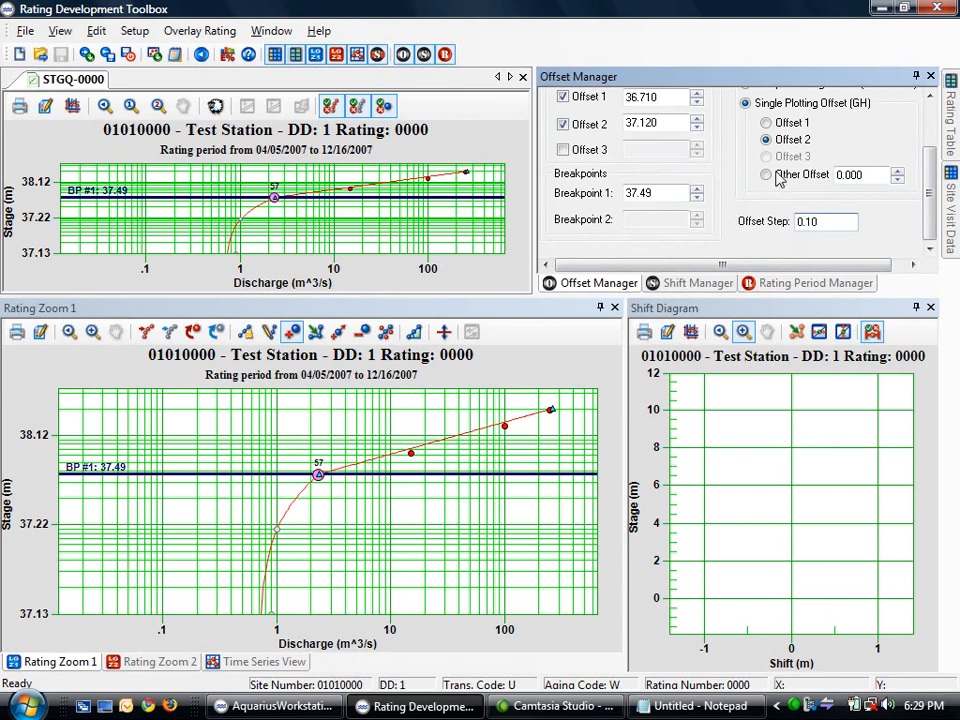
left_click(697, 122)
left_click(697, 122)
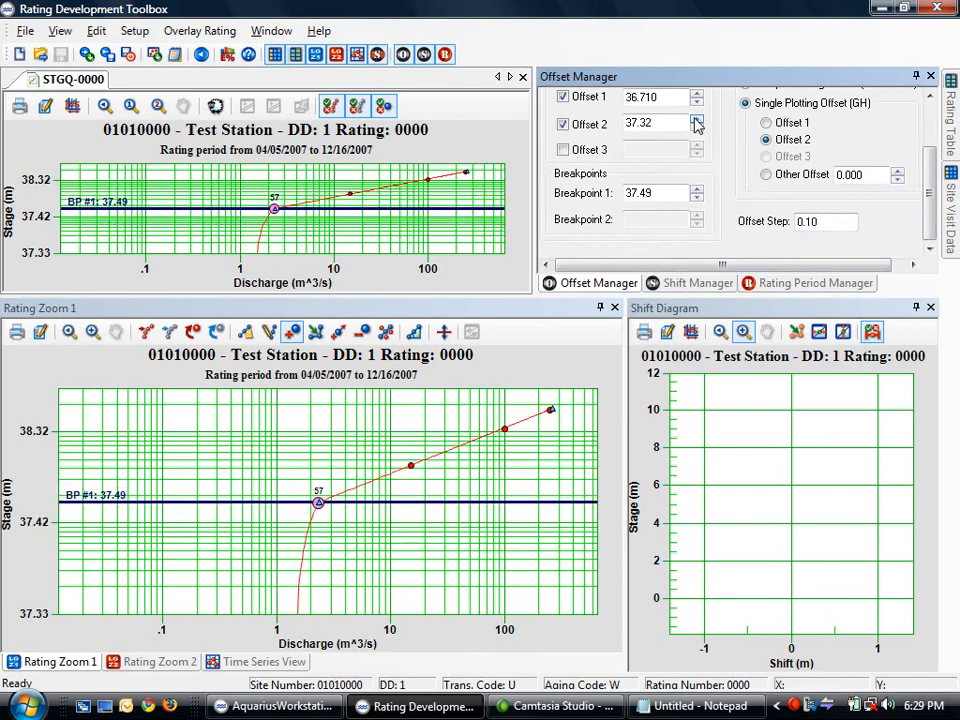
left_click_drag(646, 124, 661, 122)
type("0")
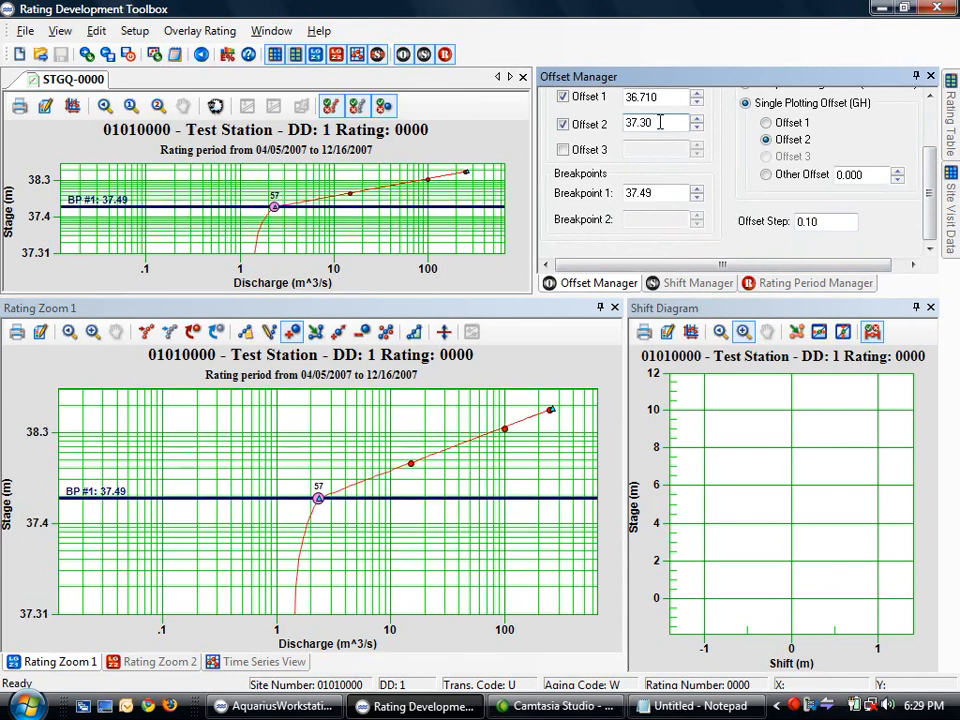
mouse_move(418, 468)
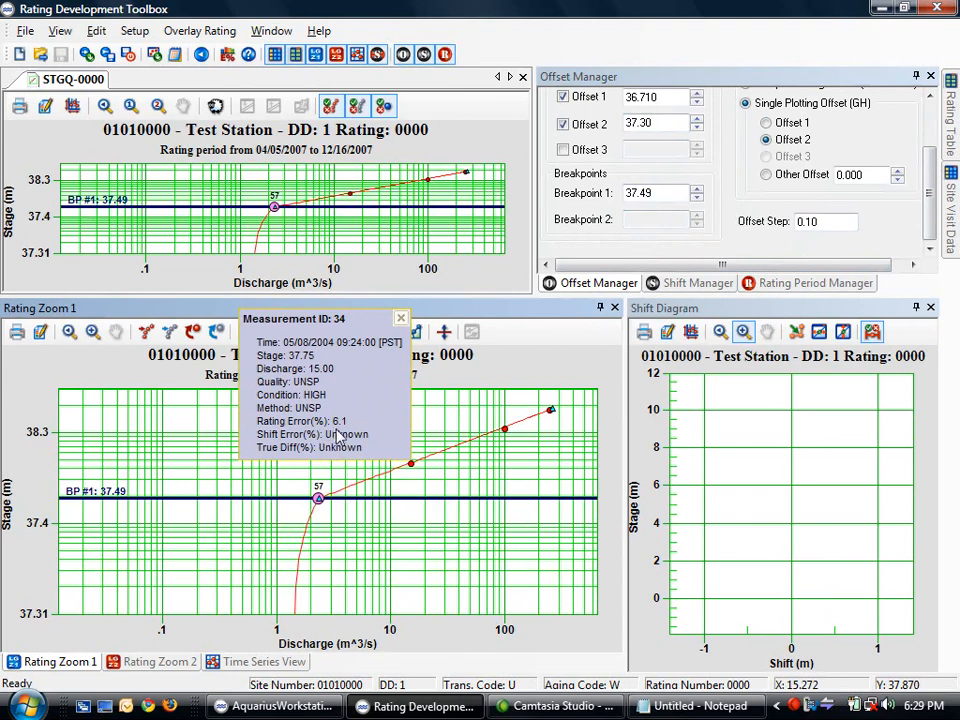
Check the details of high-flow measurements 23 and 5, then plot measurement shifts with error bars in the Shift Diagram
left_click(402, 320)
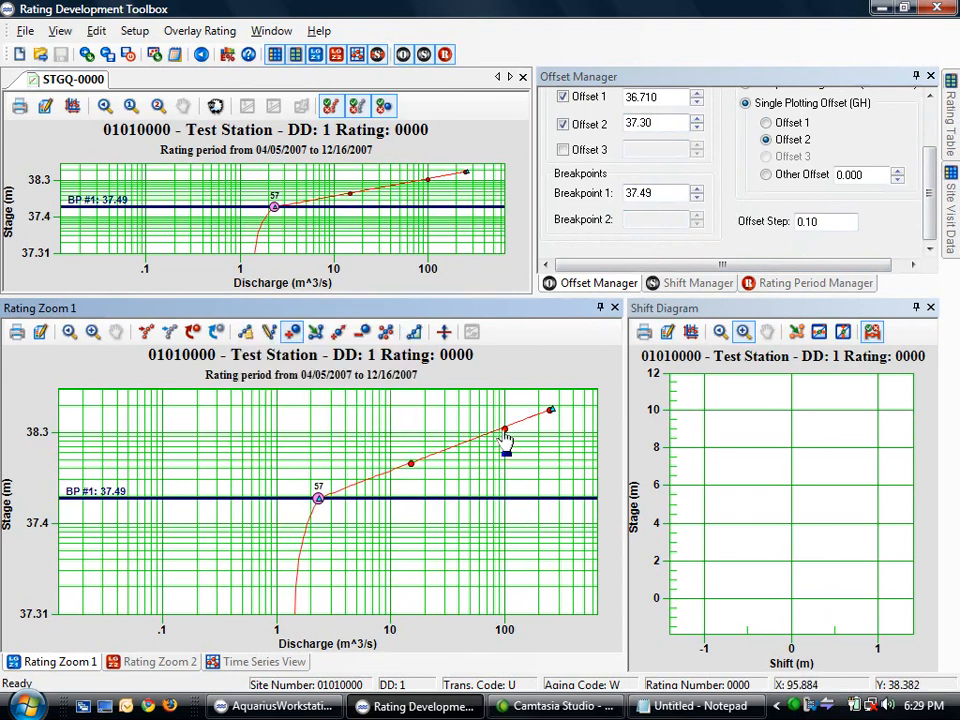
left_click(505, 434)
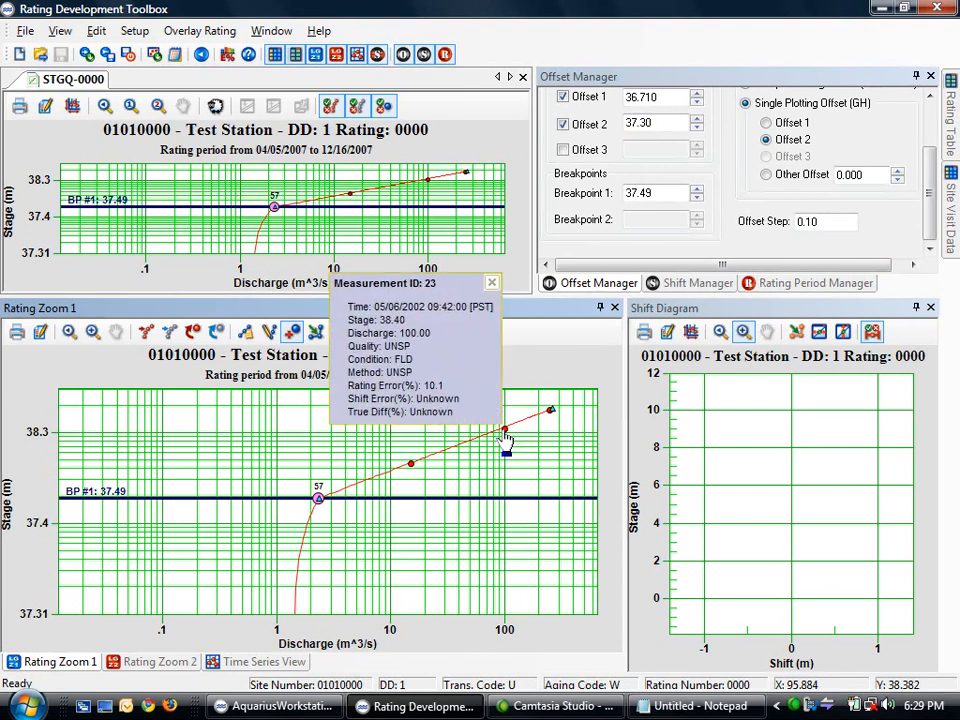
left_click(491, 283)
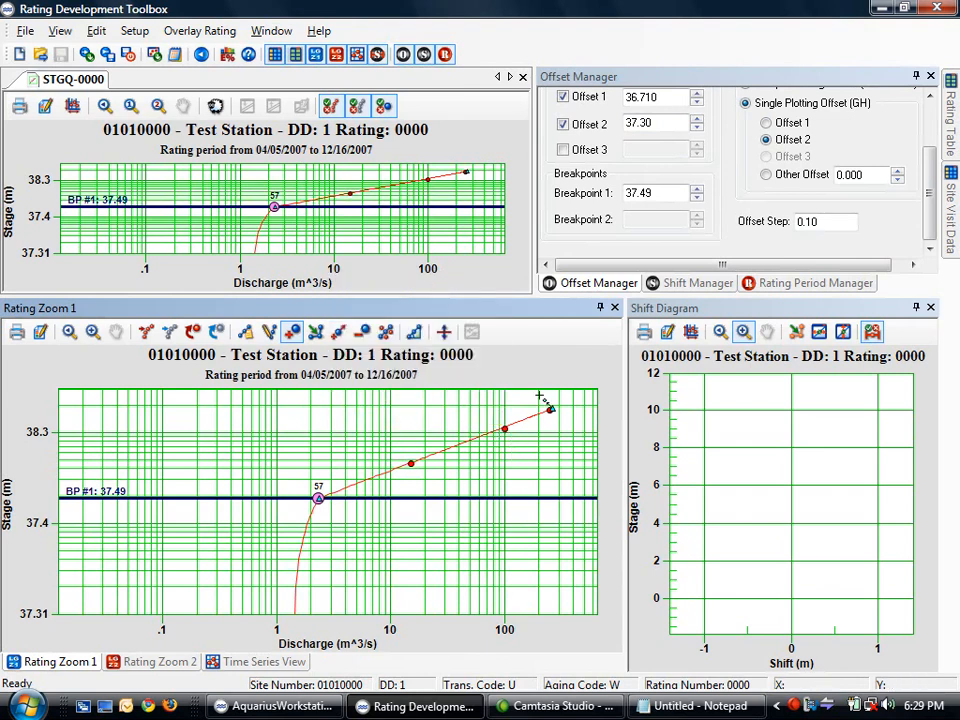
left_click(549, 412)
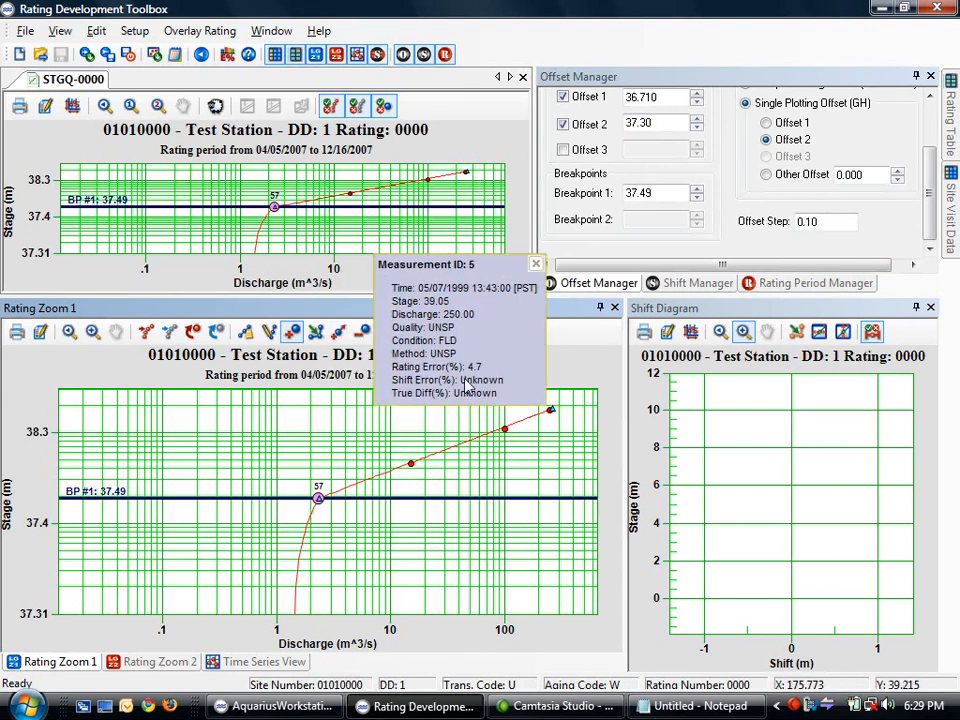
left_click(536, 264)
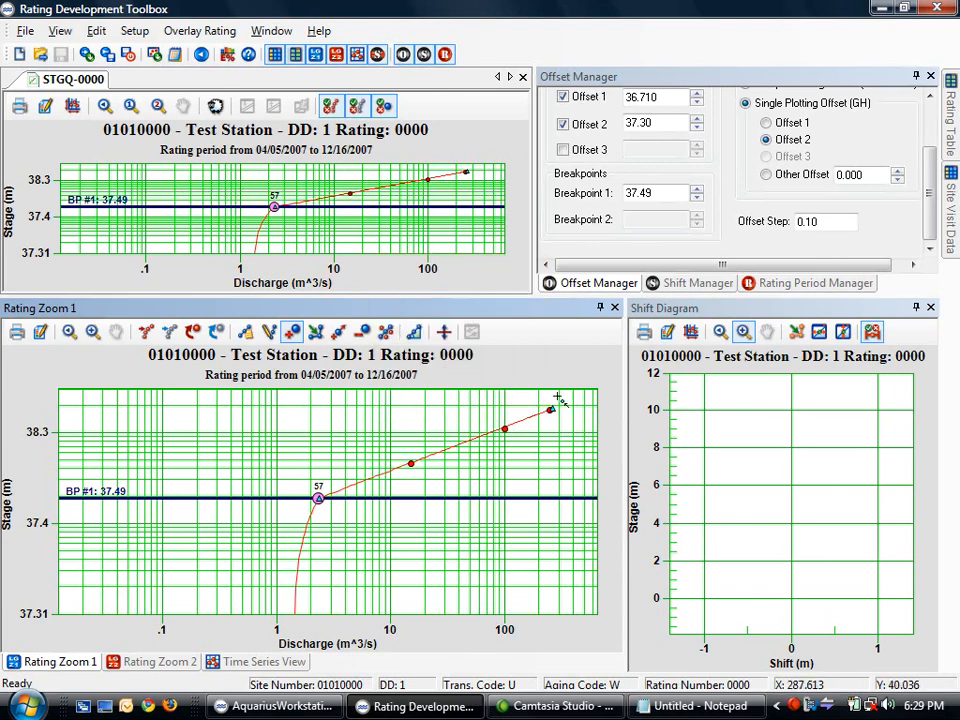
left_click(691, 332)
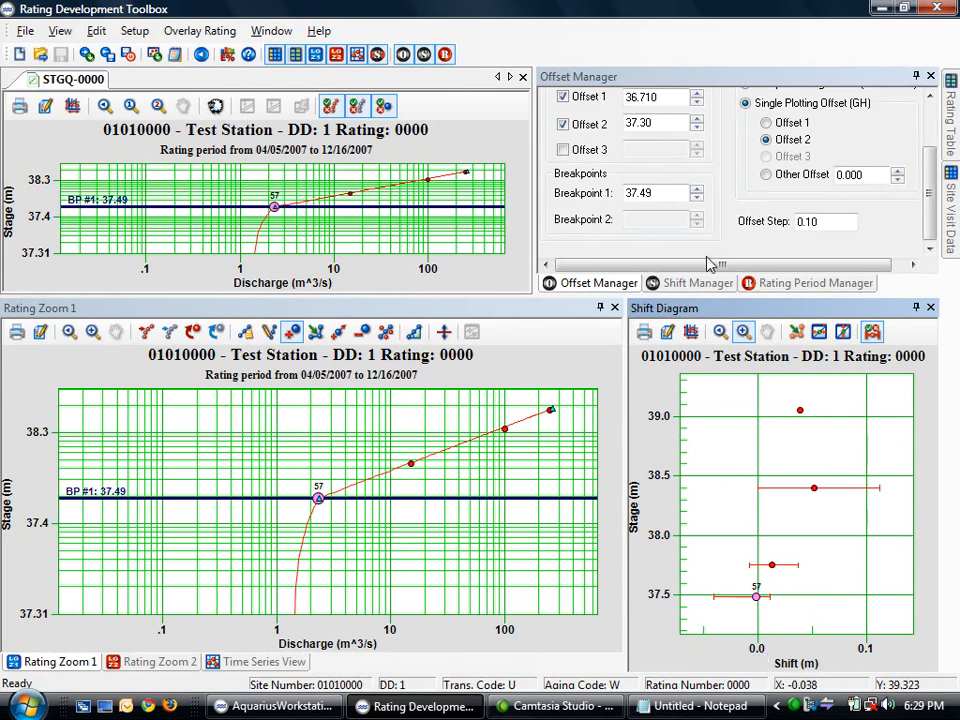
Set Offset 2 to 37.35 and view the curve on the linear-scale Rating Zoom 2 plot
left_click(698, 119)
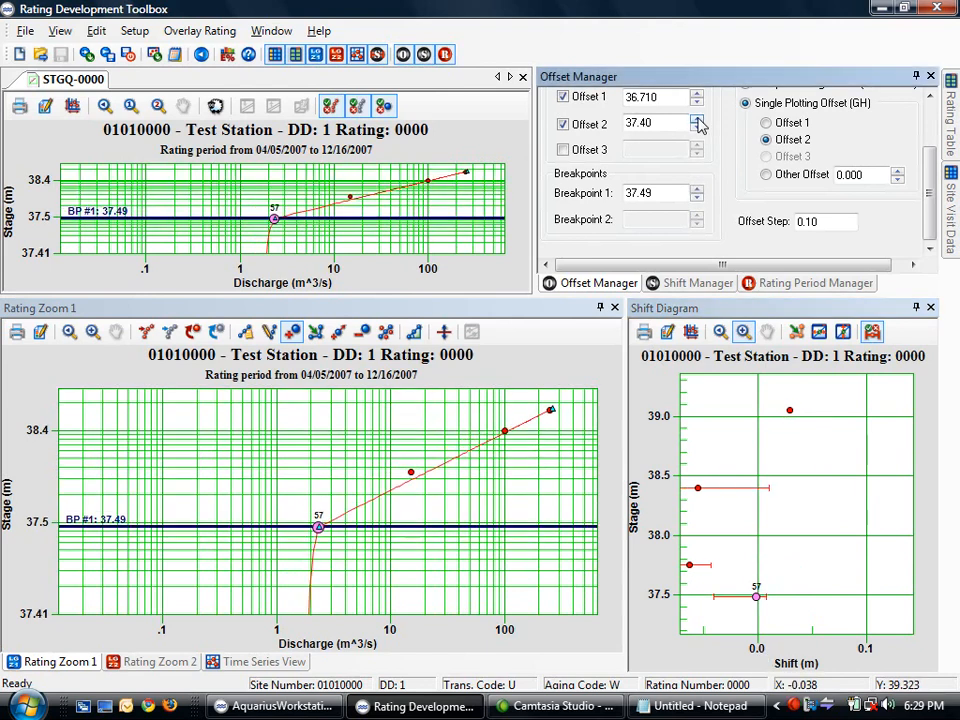
left_click(697, 128)
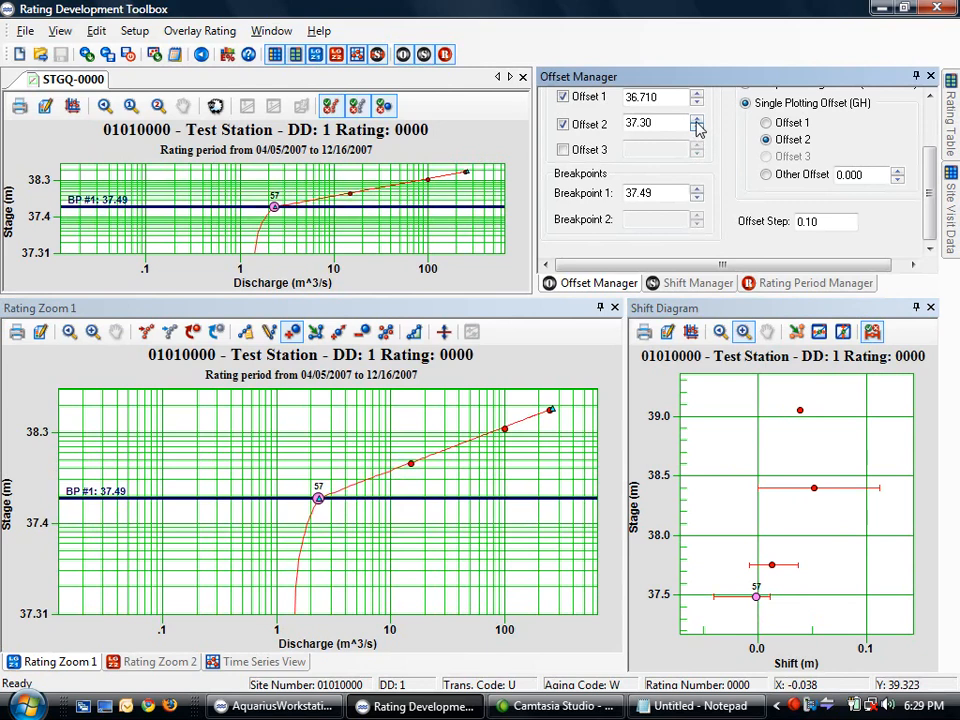
left_click(697, 121)
left_click(697, 129)
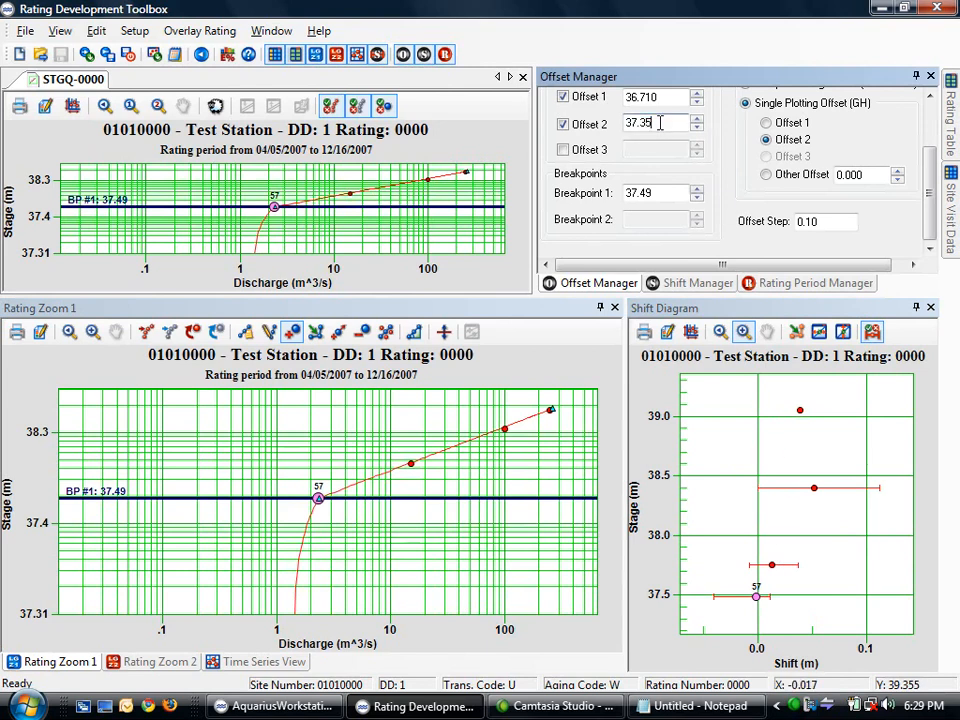
key("Return")
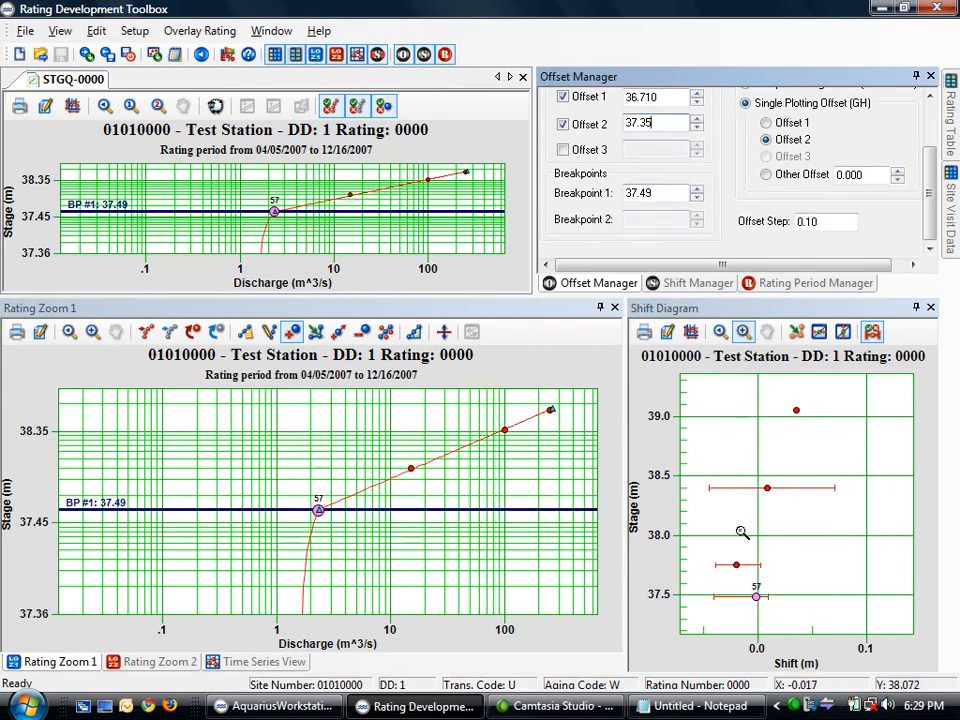
left_click(154, 664)
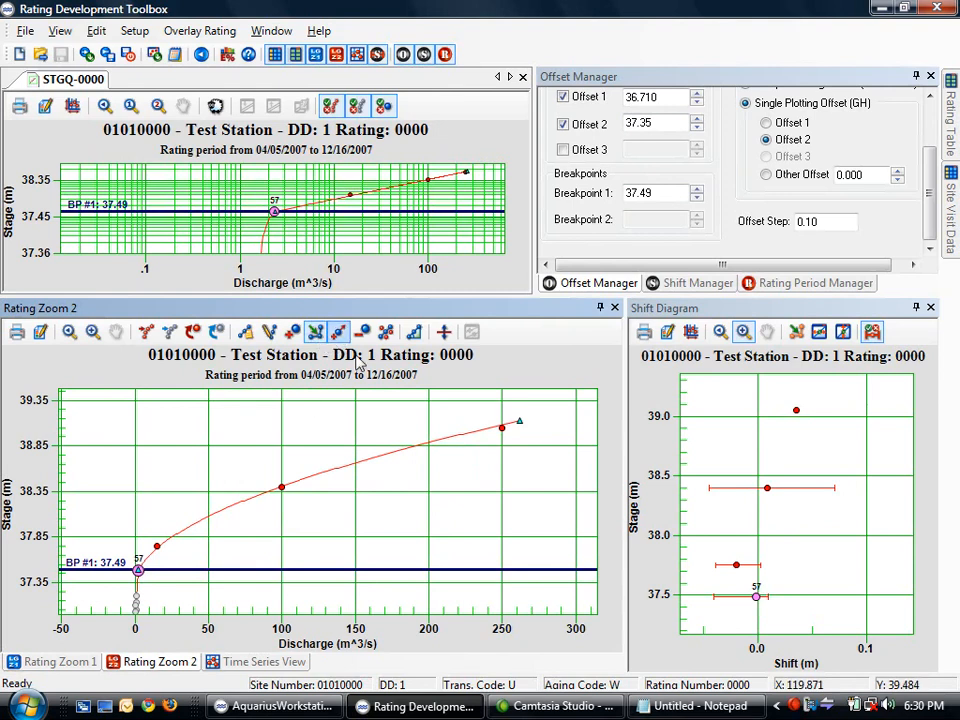
Snap the curve's upper end onto the top measurement near 250 m³/s, then return to Rating Zoom 1
left_click_drag(521, 422, 502, 434)
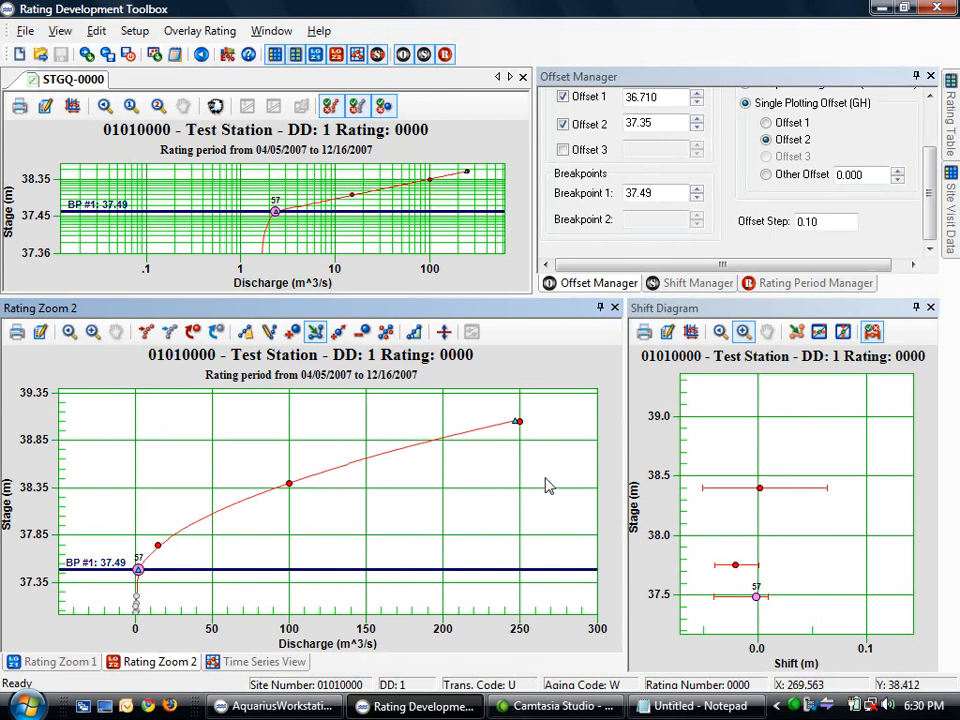
left_click_drag(518, 428, 531, 424)
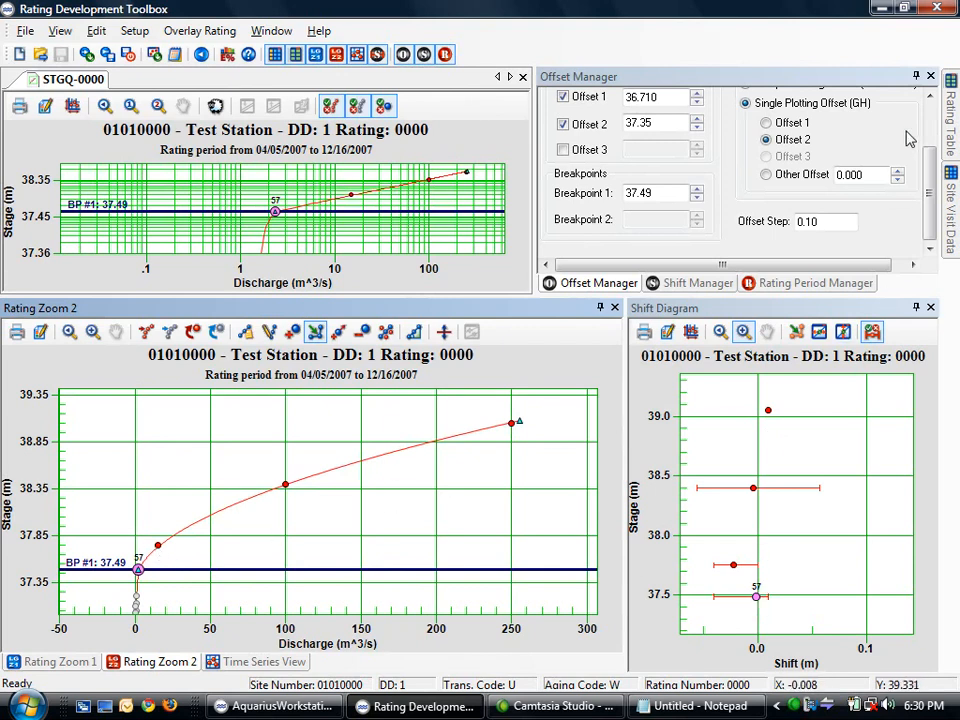
mouse_move(953, 127)
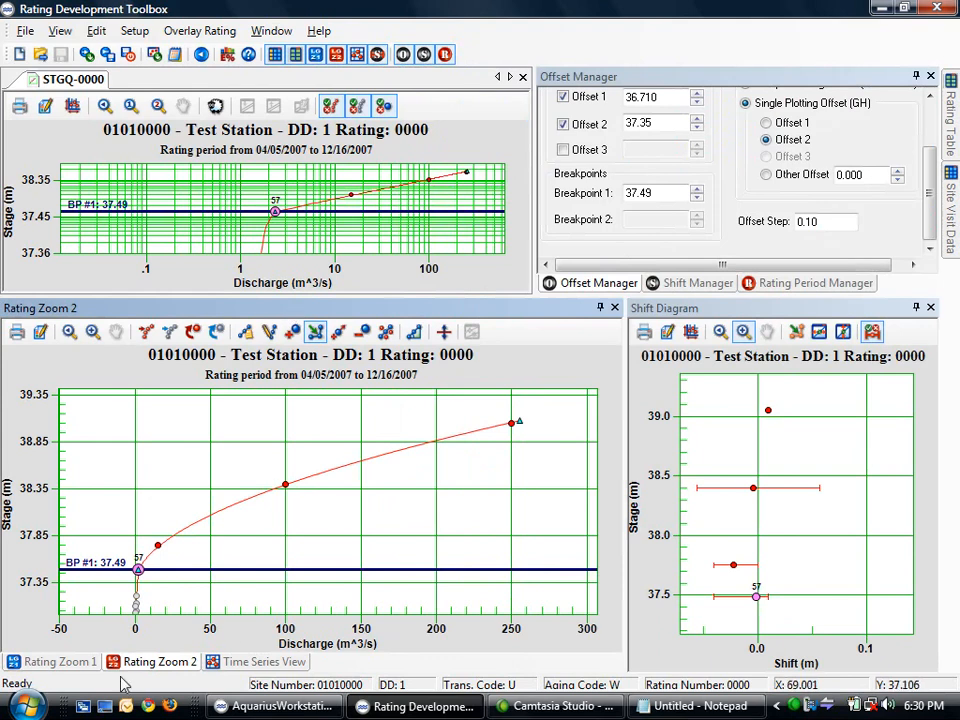
left_click(60, 662)
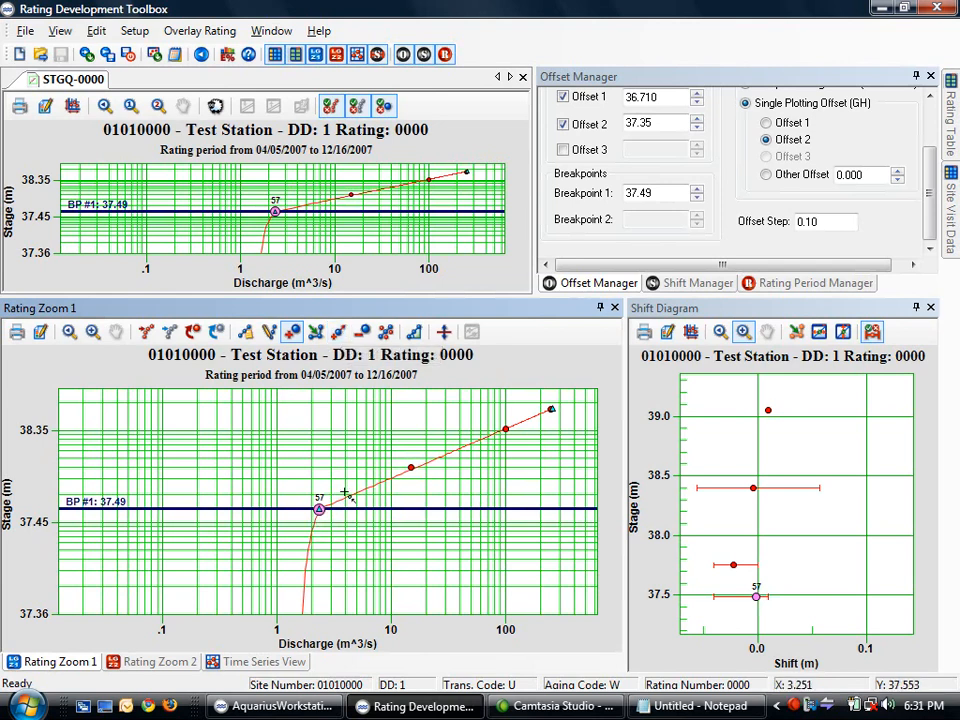
Use Extend Rating Line to stretch the curve's upper end up and right past the highest measurement
left_click(338, 332)
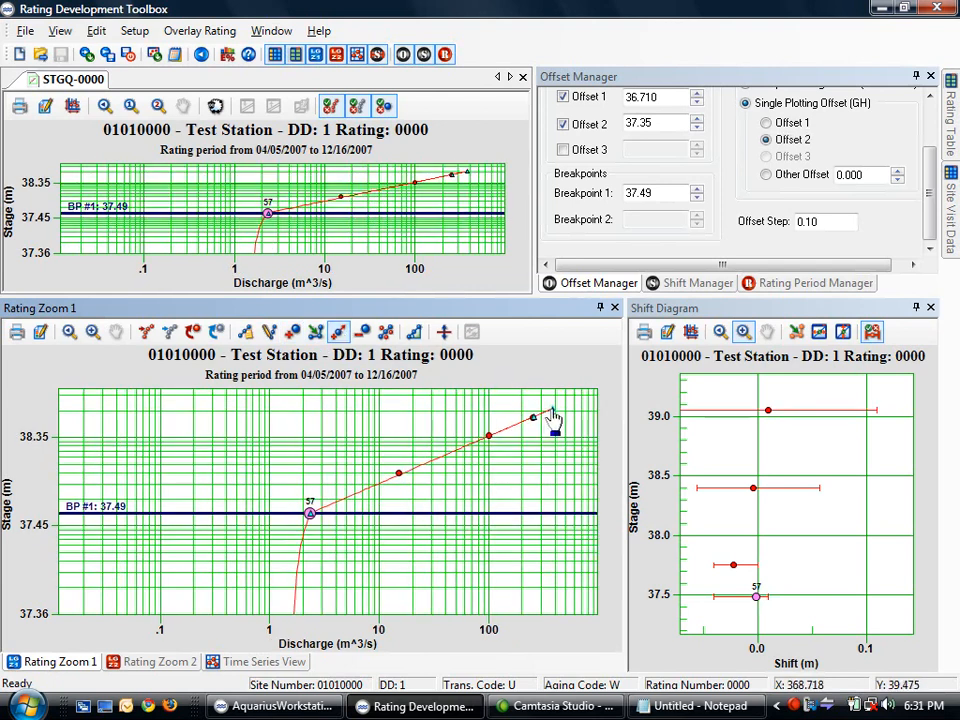
left_click_drag(551, 411, 584, 395)
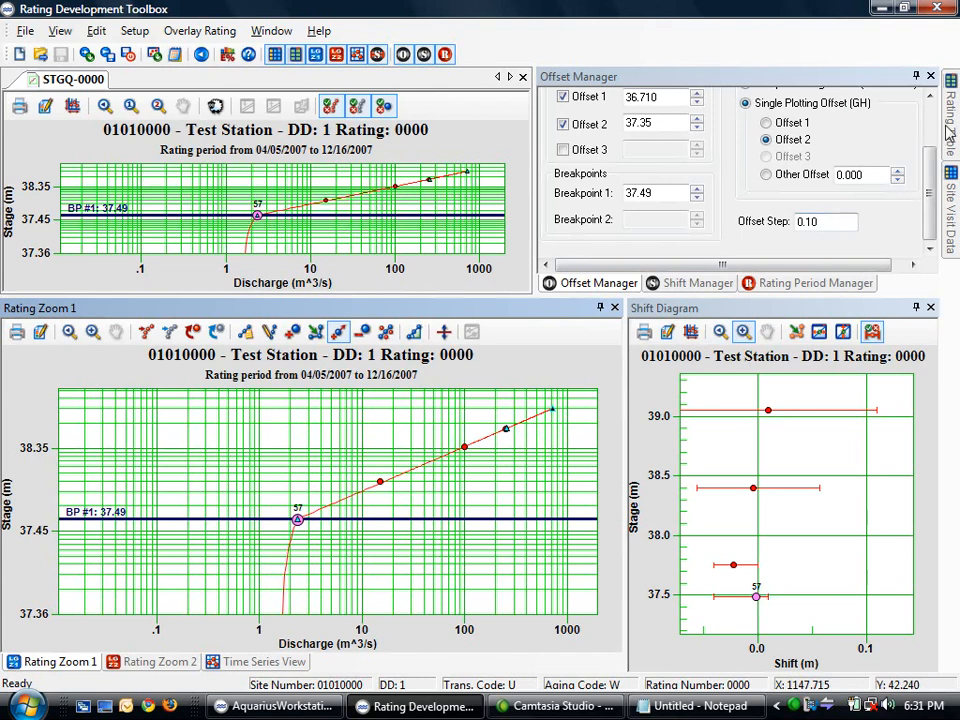
Review the rating table and site visit data sorted by discharge, selecting the stage 40.34 row
mouse_move(948, 126)
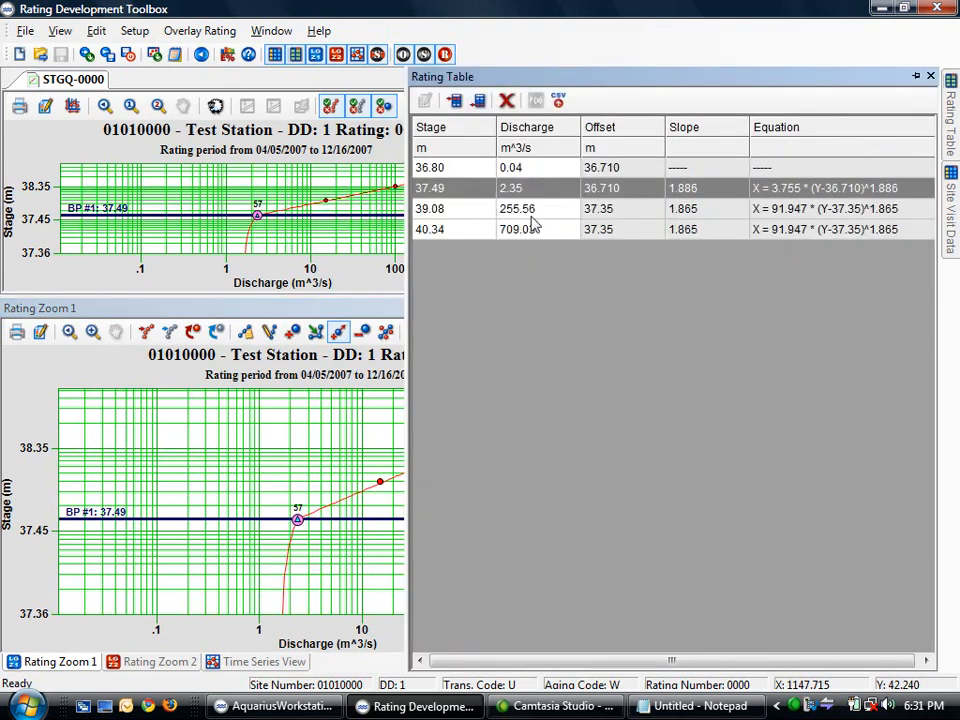
mouse_move(953, 220)
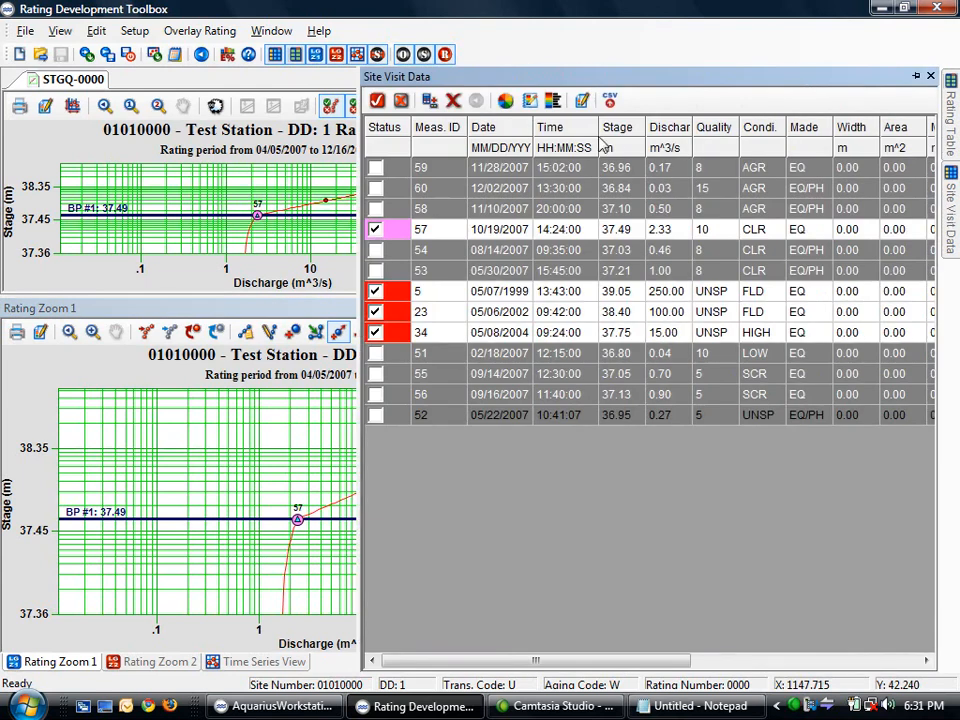
left_click(668, 130)
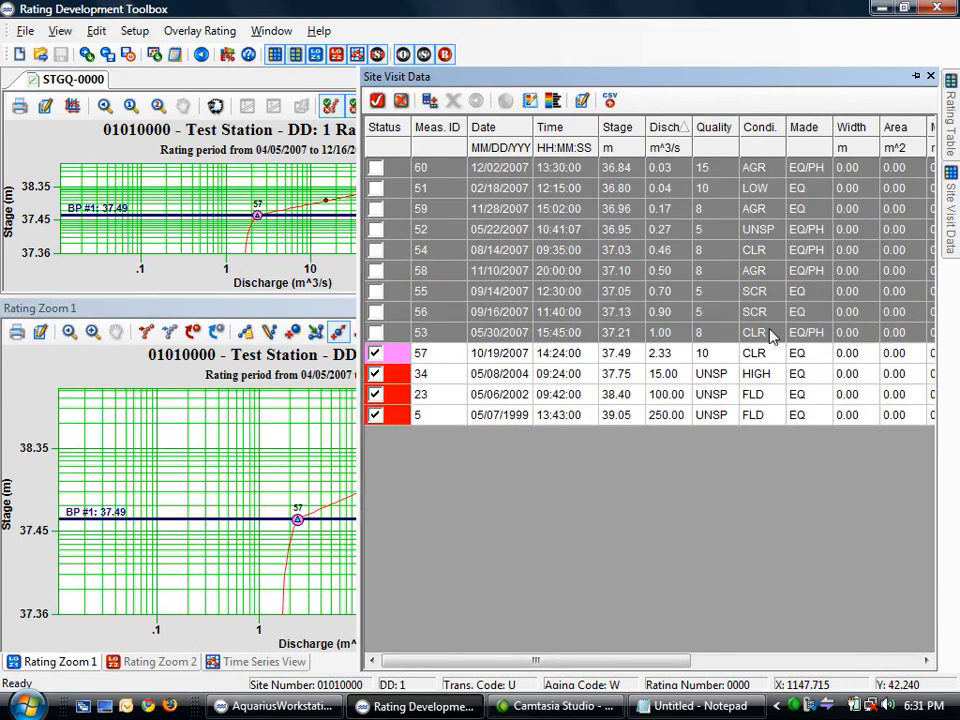
mouse_move(946, 126)
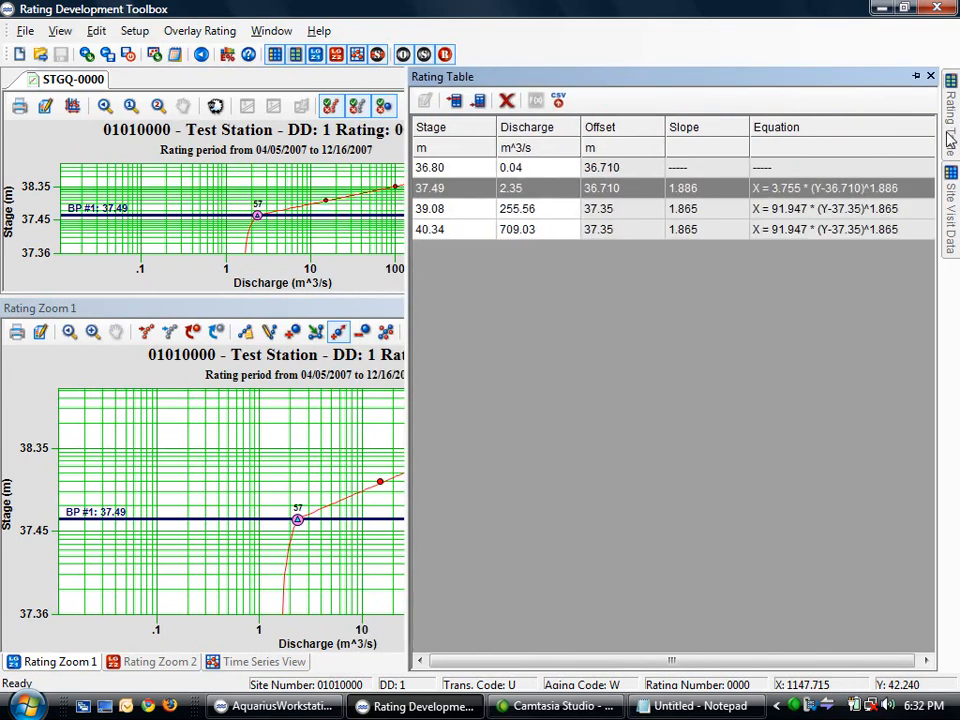
left_click(524, 236)
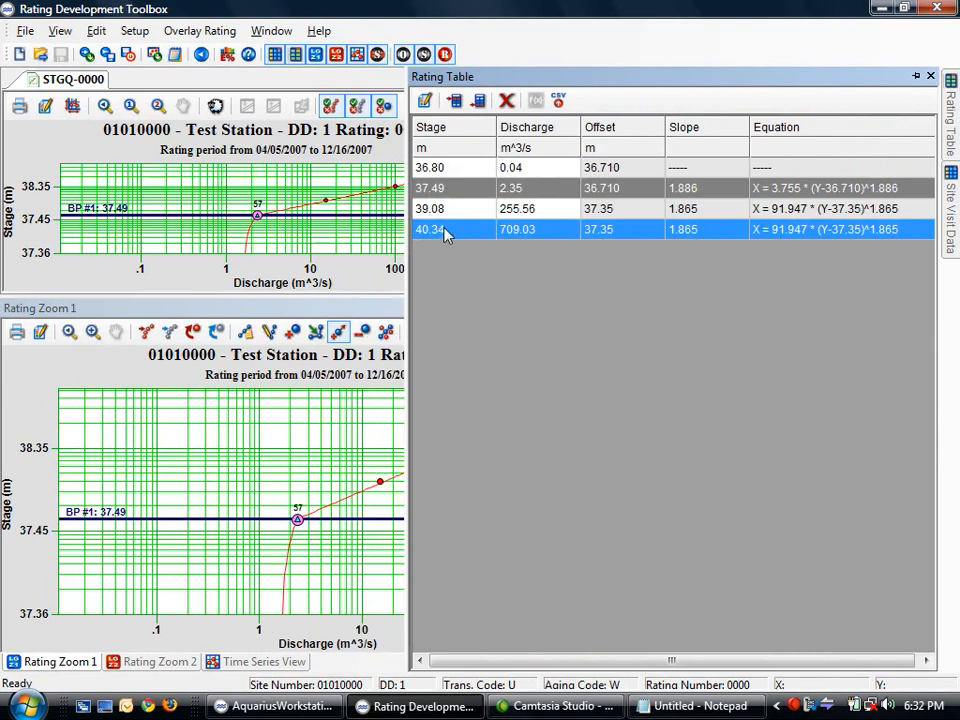
Pull the curve's upper end back to about 478 m³/s at 39.77 m stage
left_click(338, 318)
mouse_move(554, 409)
left_mouse_down()
mouse_move(530, 426)
mouse_move(540, 420)
left_mouse_up()
left_click(953, 140)
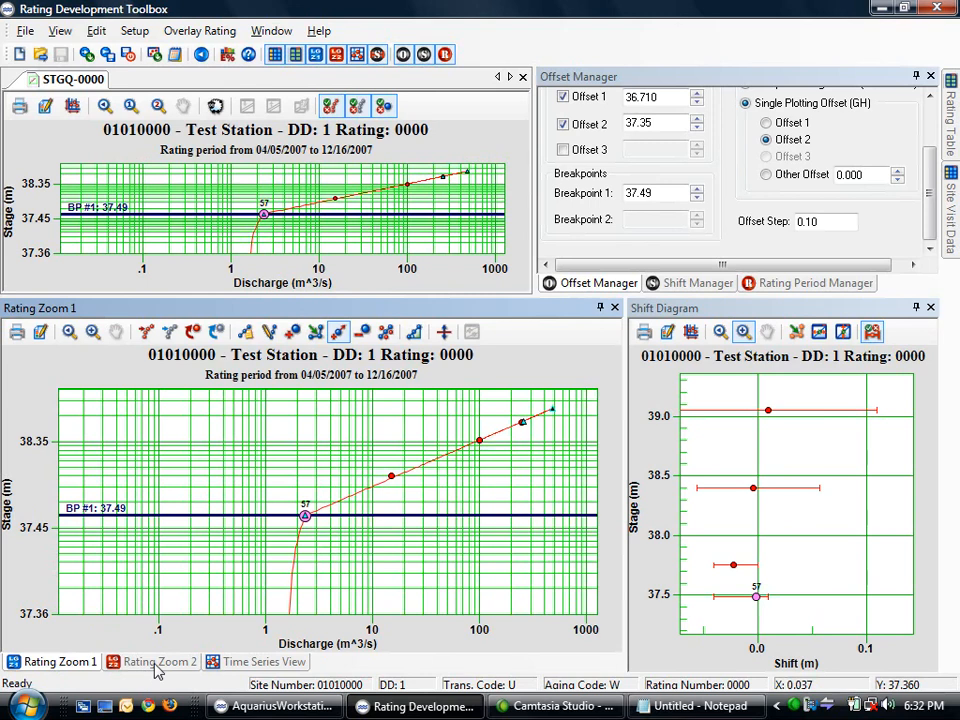
Plot stage on Offset 2 and show rating error stats: RMS 5.0, min −9.9, max 1.1
left_click(766, 123)
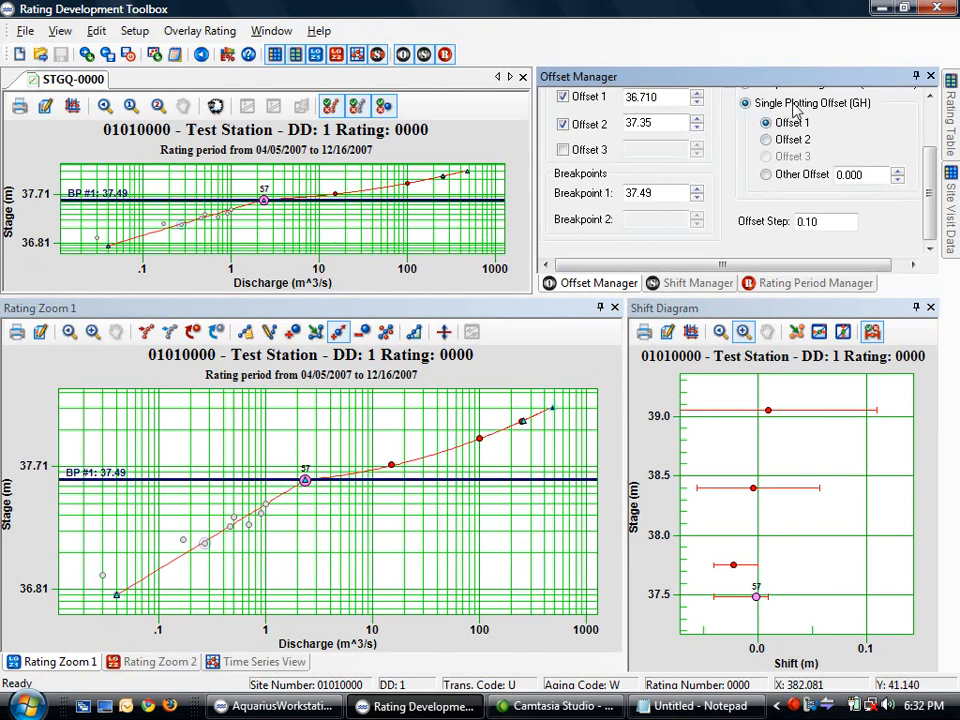
scroll(768, 128, "up", 2)
left_click(745, 133)
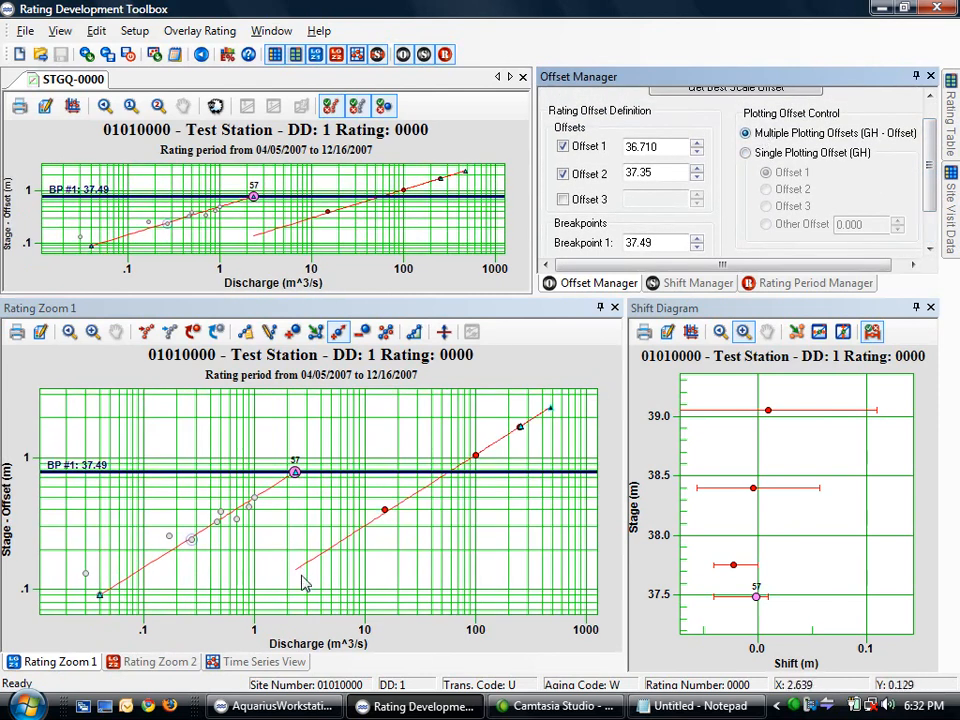
left_click(745, 153)
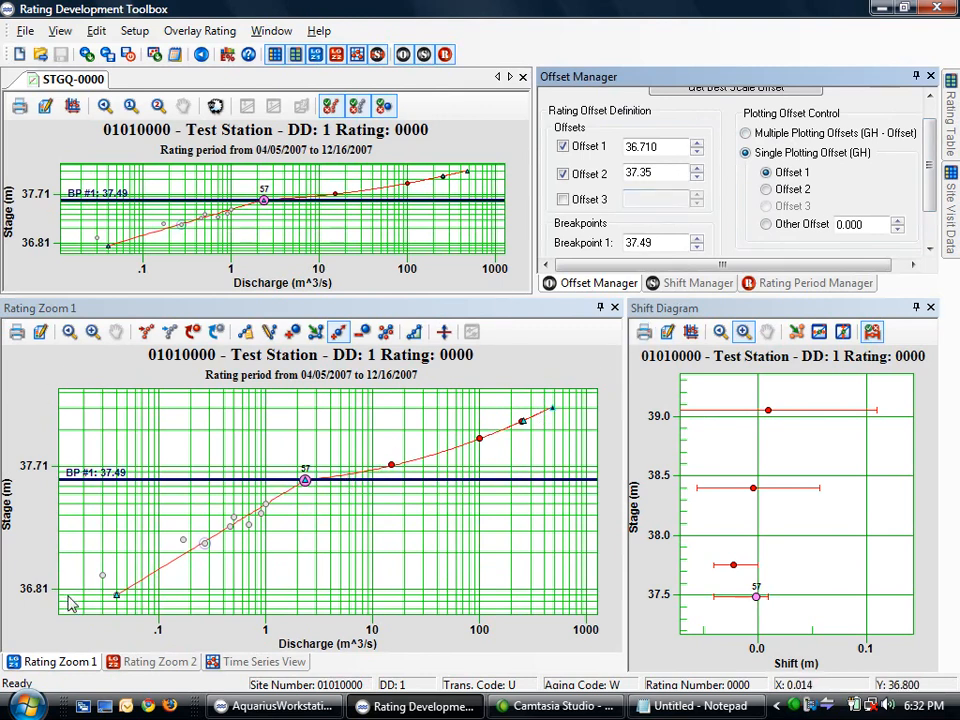
left_click(766, 190)
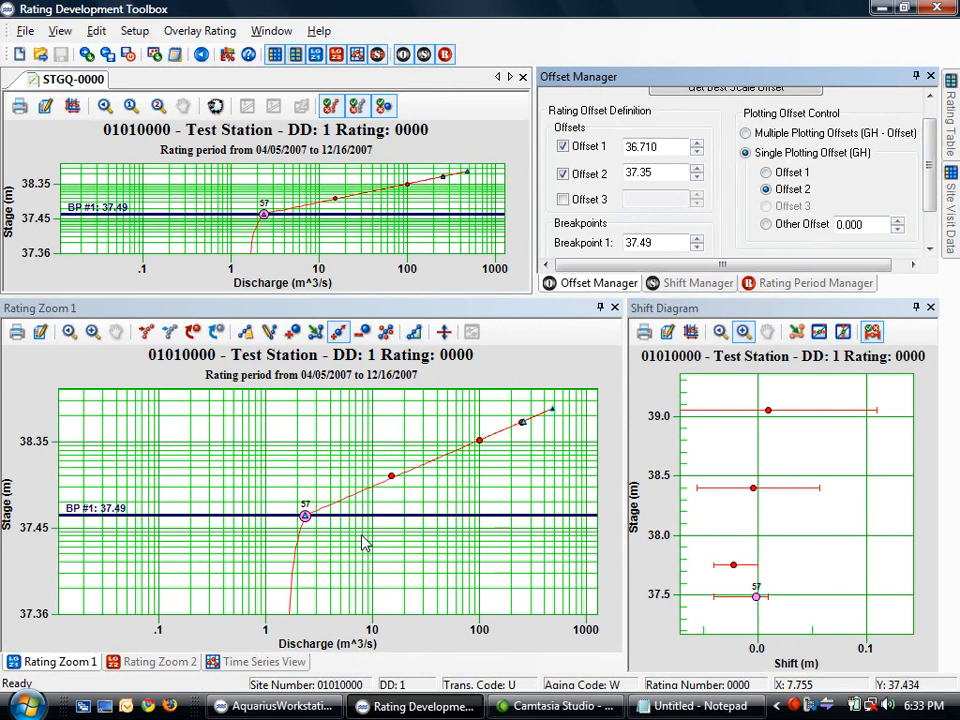
left_click(227, 55)
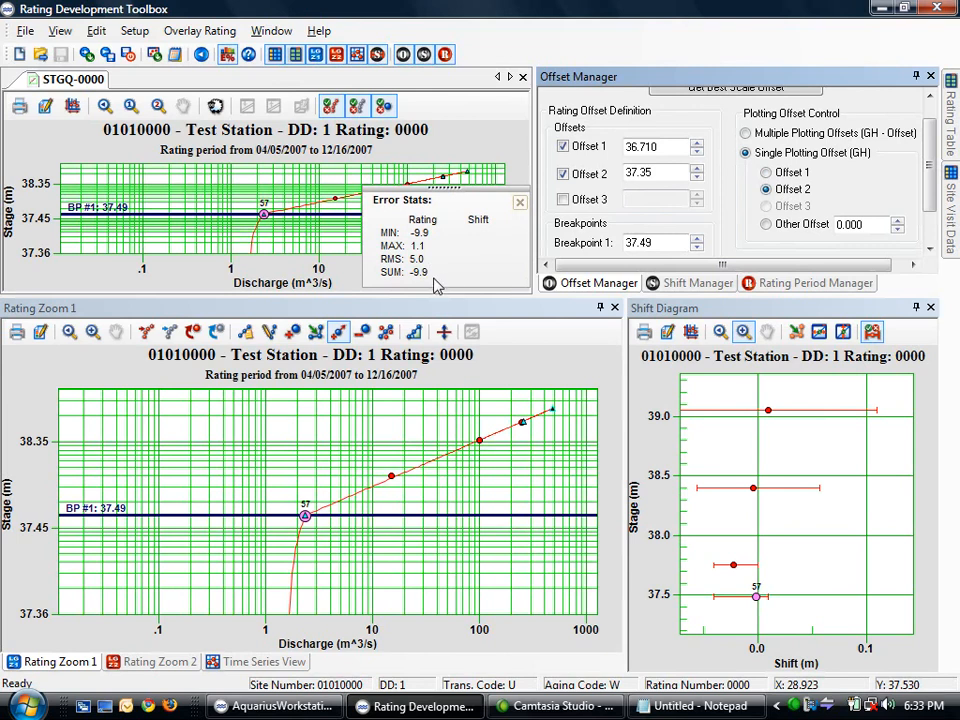
Close the error statistics and open a widened Site Visit Data panel
left_click(519, 204)
mouse_move(950, 214)
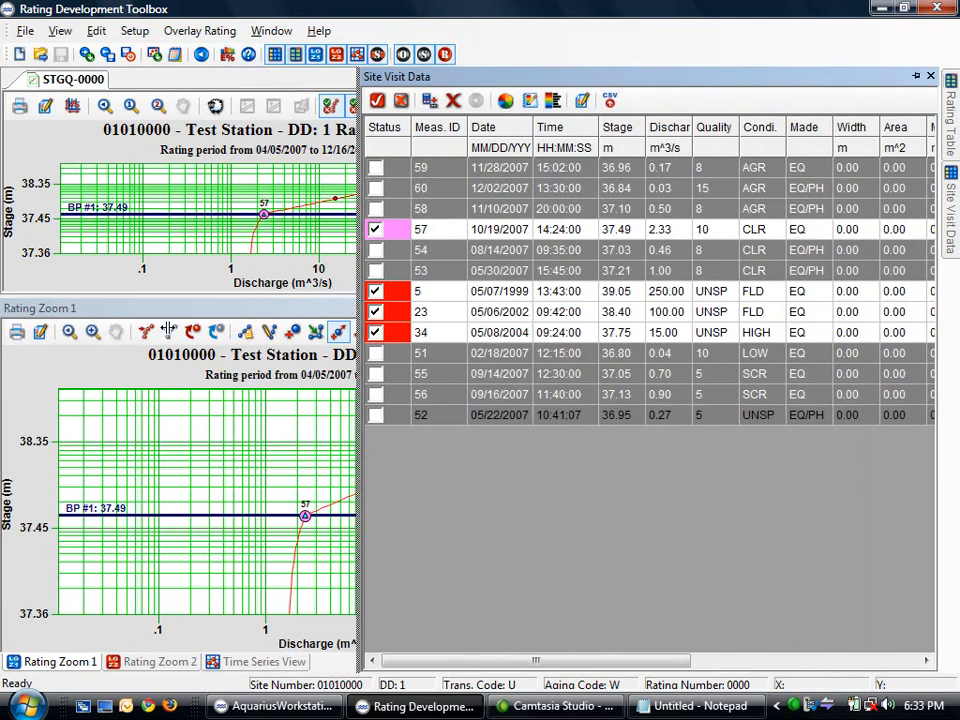
left_click_drag(131, 329, 133, 329)
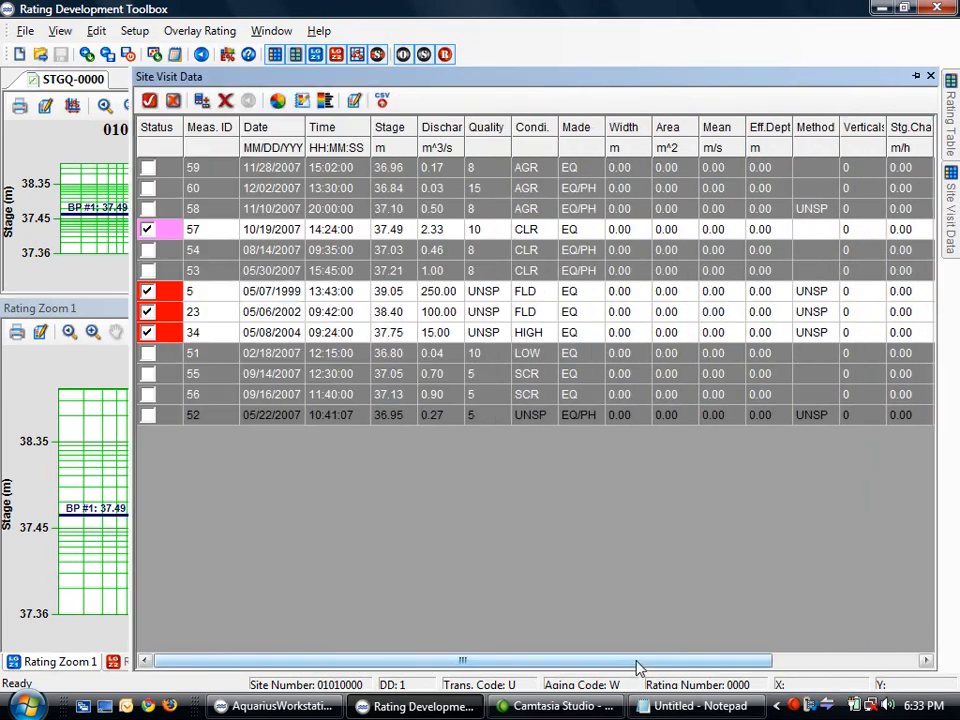
left_click_drag(632, 668, 742, 666)
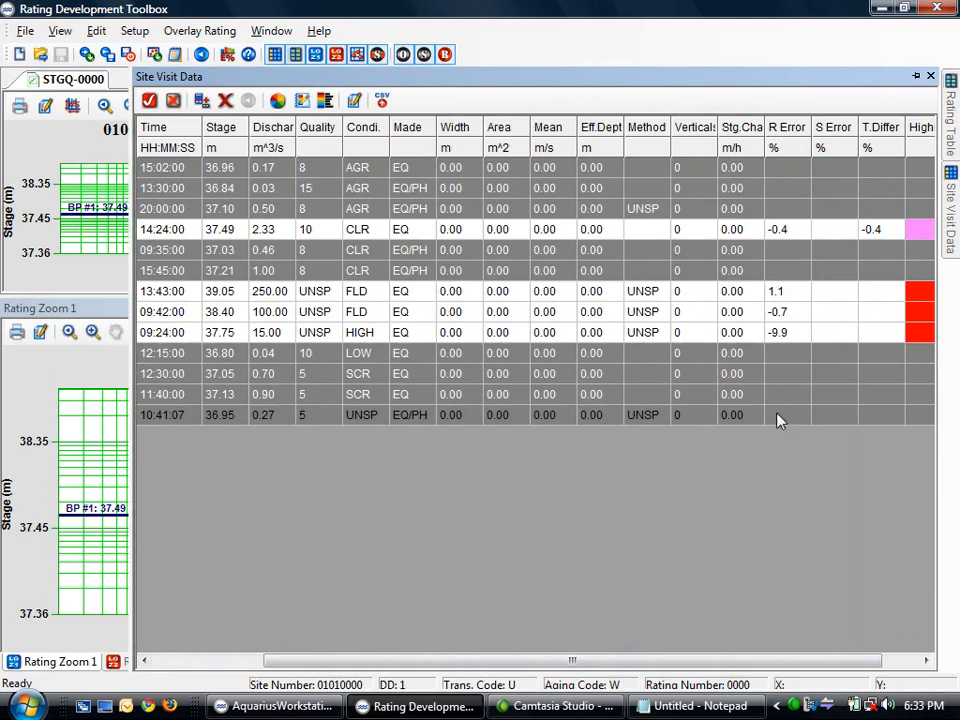
left_click_drag(650, 661, 433, 677)
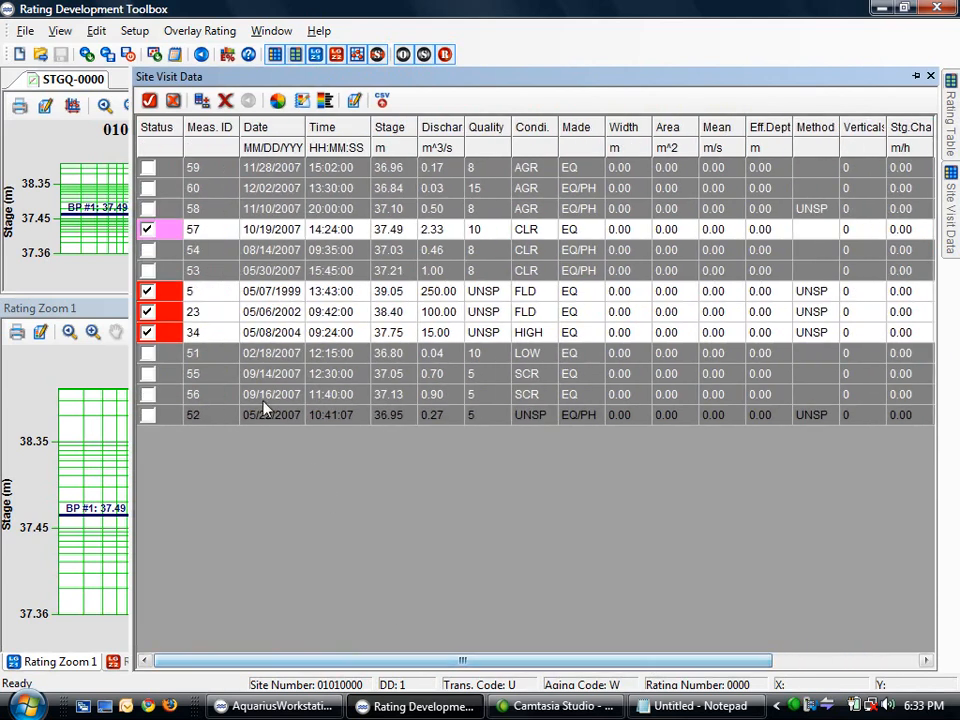
Tick Meas. ID 59 to include it in the rating, then return to the rating plots
left_click(148, 167)
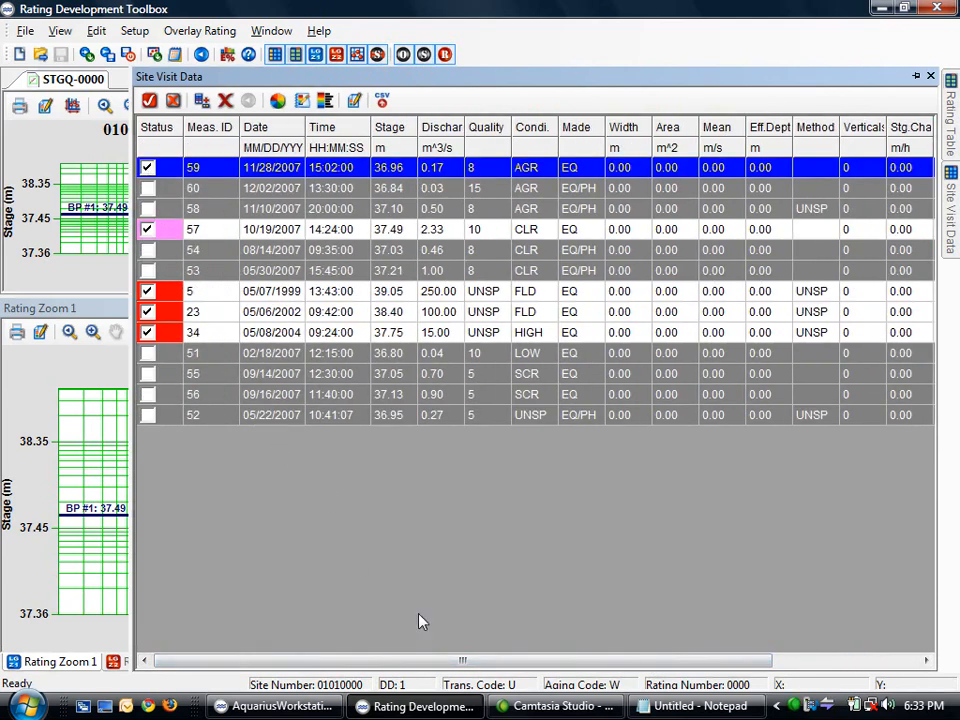
left_click_drag(459, 660, 662, 671)
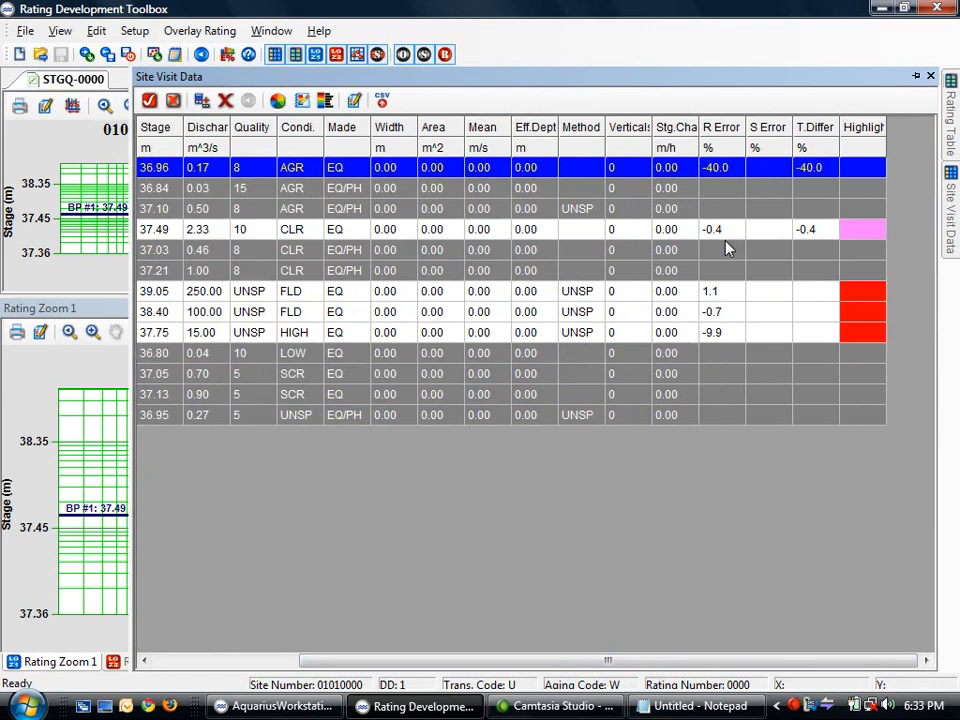
left_click(72, 309)
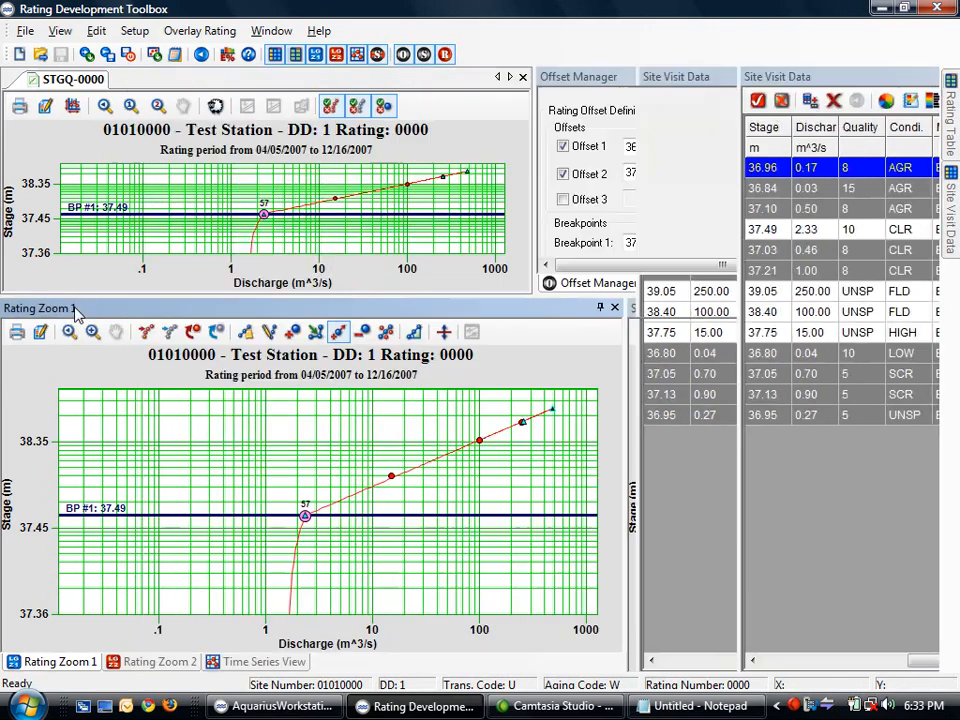